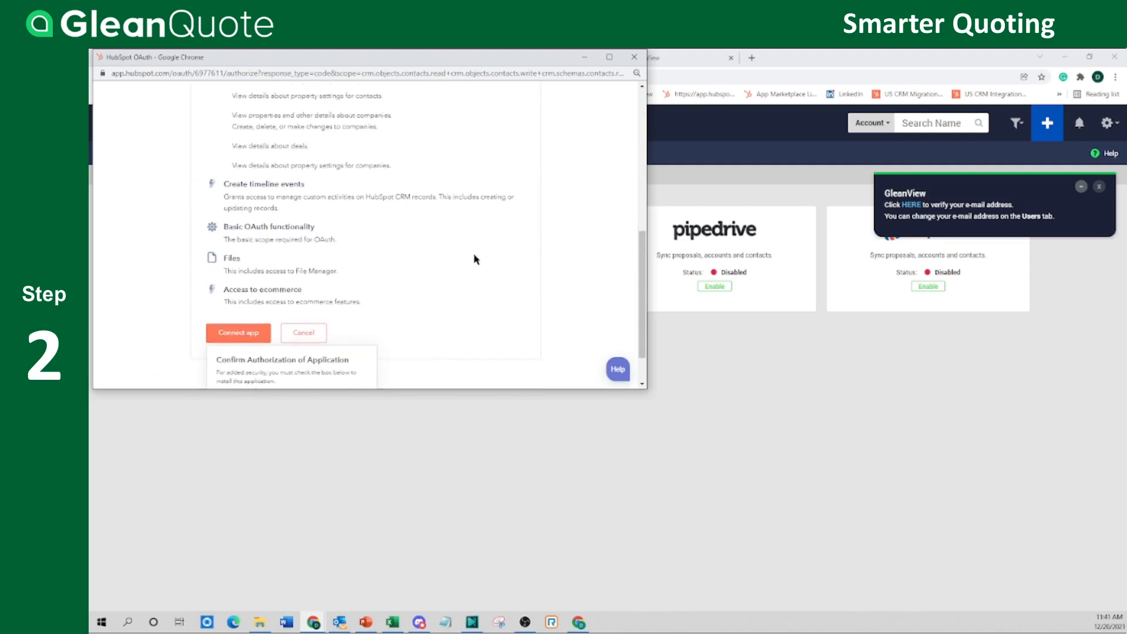
# Step: Confirm the authorization of the HubSpot app connection and open the HubSpot integration's settings for editing
pyautogui.click(228, 362)
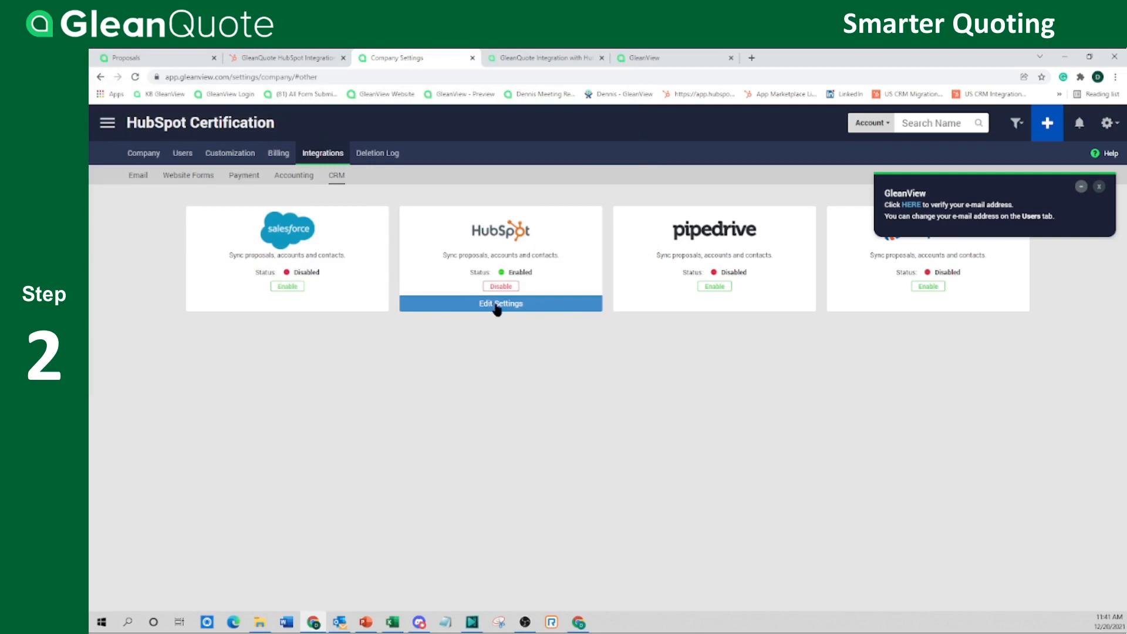
pyautogui.click(498, 306)
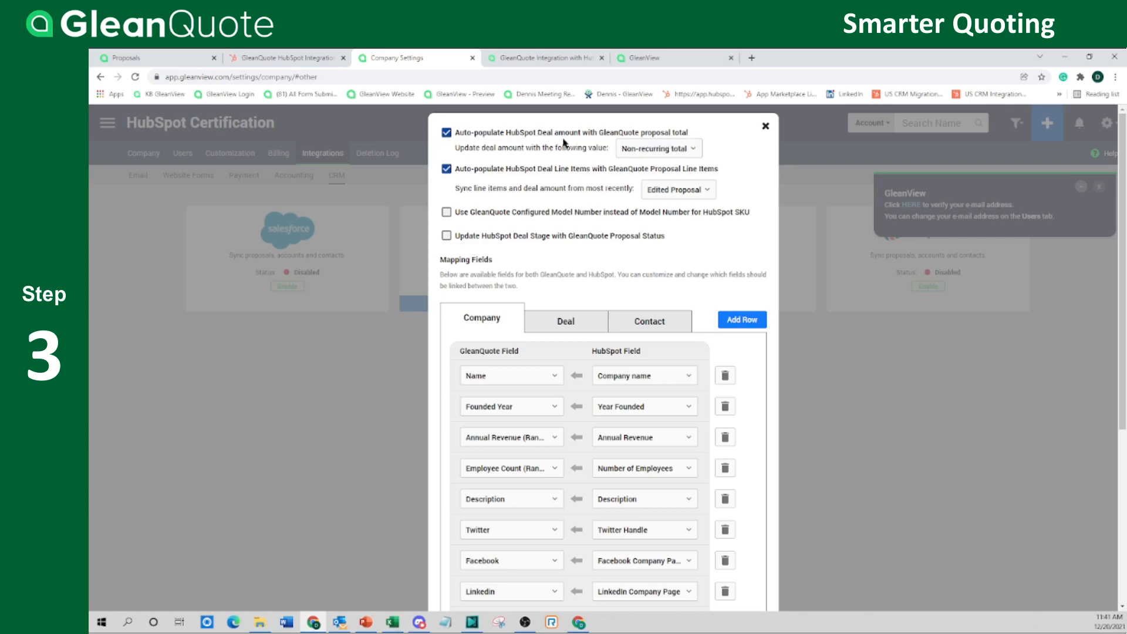
# Step: Review the available options for the HubSpot deal amount value and for which proposal syncs line items and deal amount
pyautogui.click(646, 150)
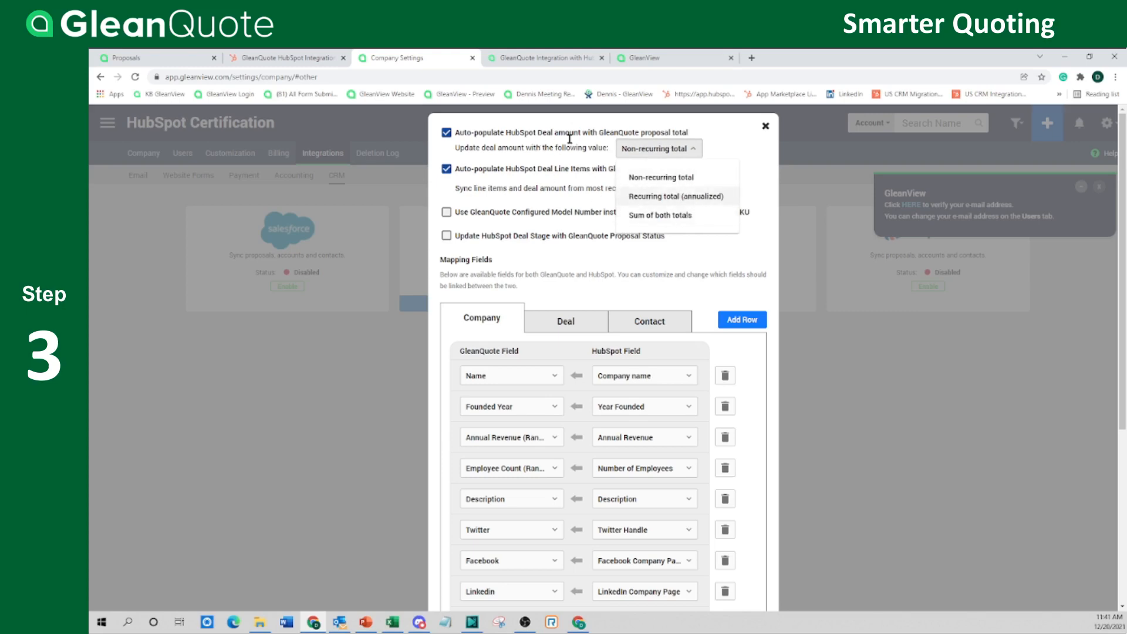
pyautogui.click(712, 134)
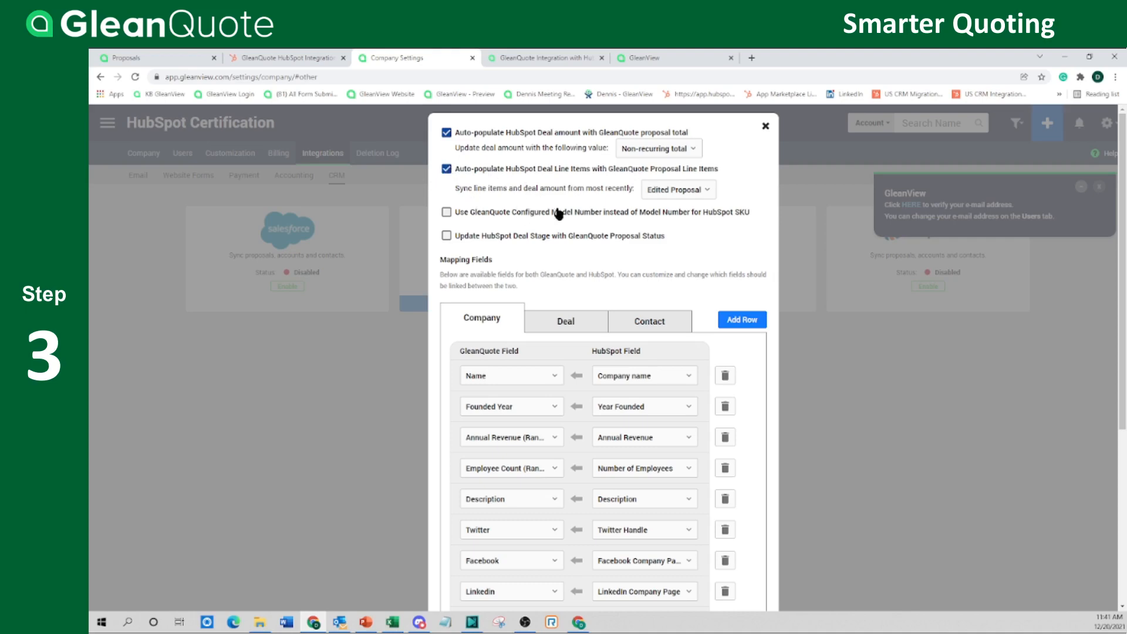
pyautogui.click(692, 194)
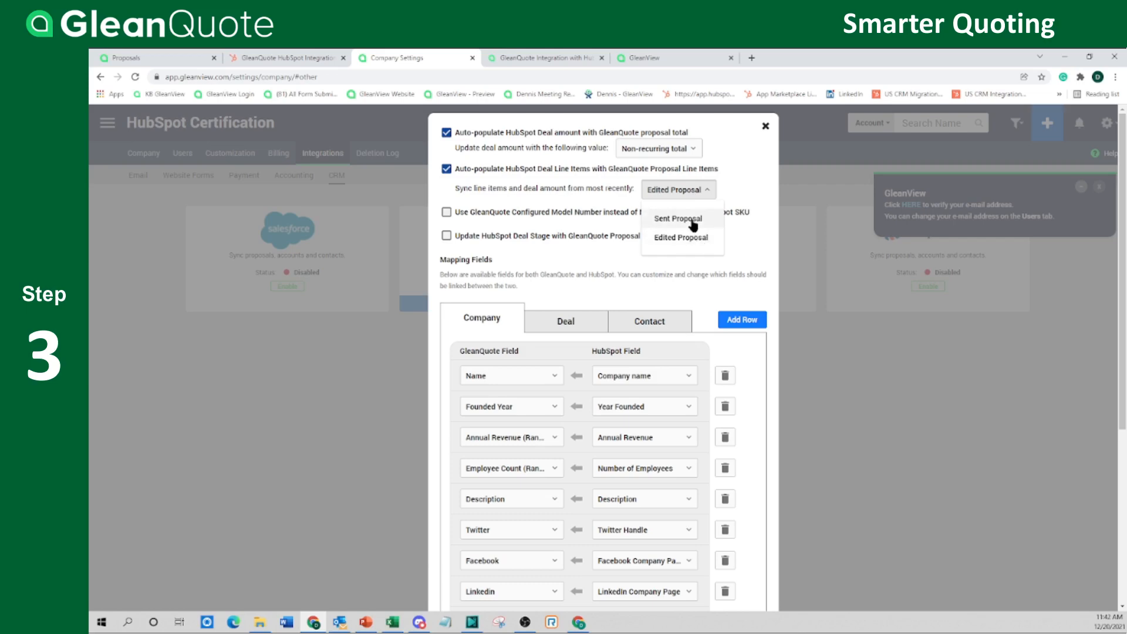
pyautogui.click(752, 188)
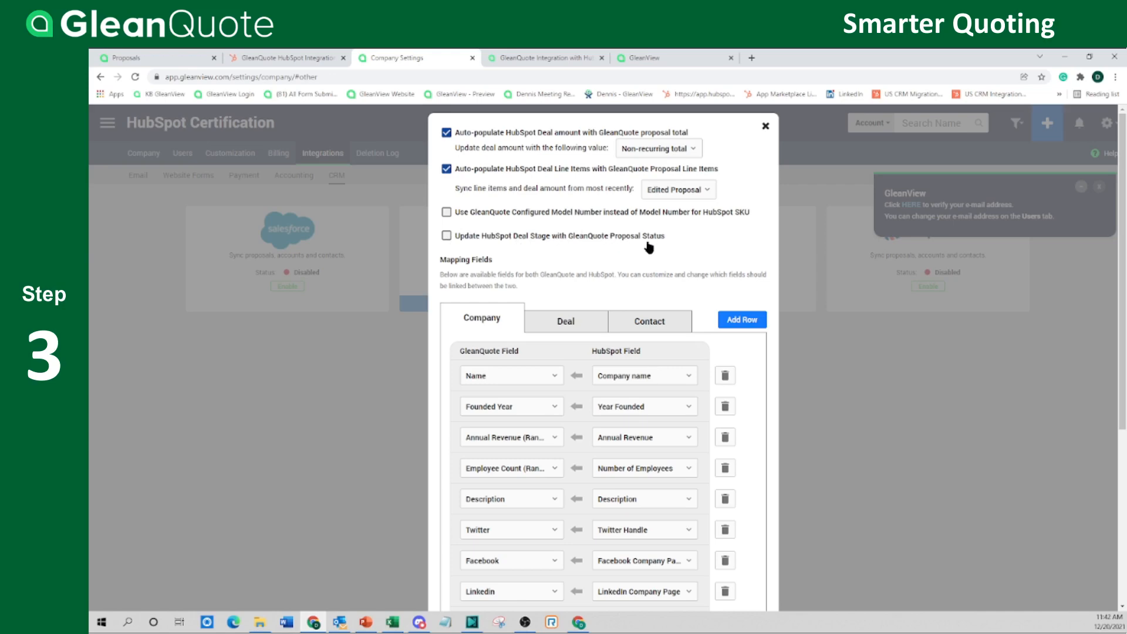
# Step: Enable updating the HubSpot deal stage with the GleanQuote proposal status, and map Sent to Presentation Scheduled
pyautogui.click(446, 237)
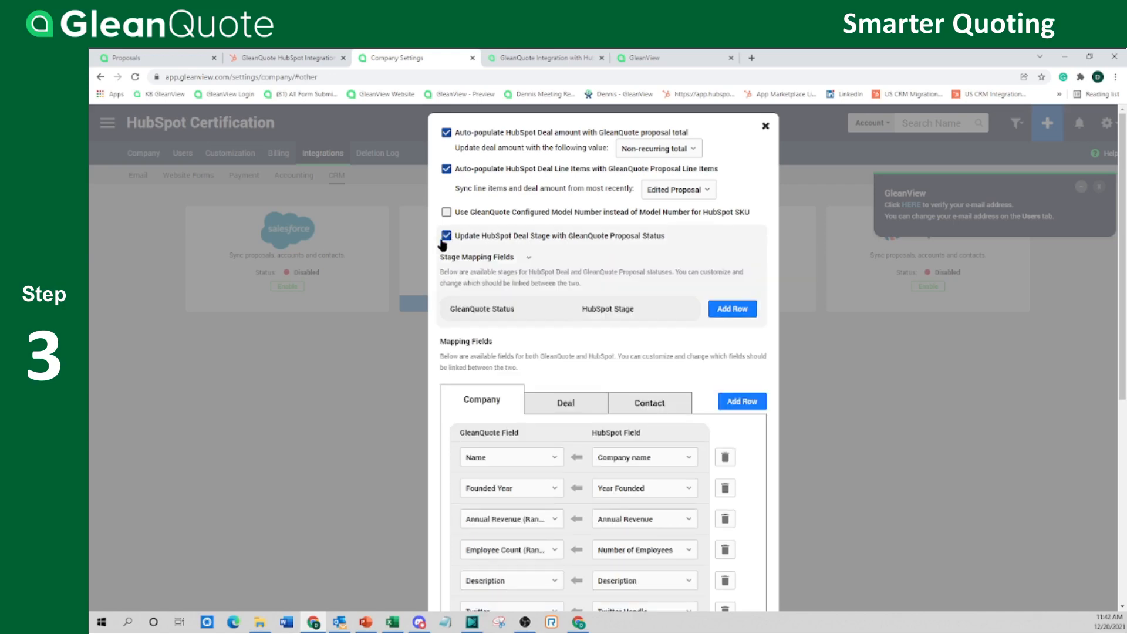
pyautogui.click(722, 308)
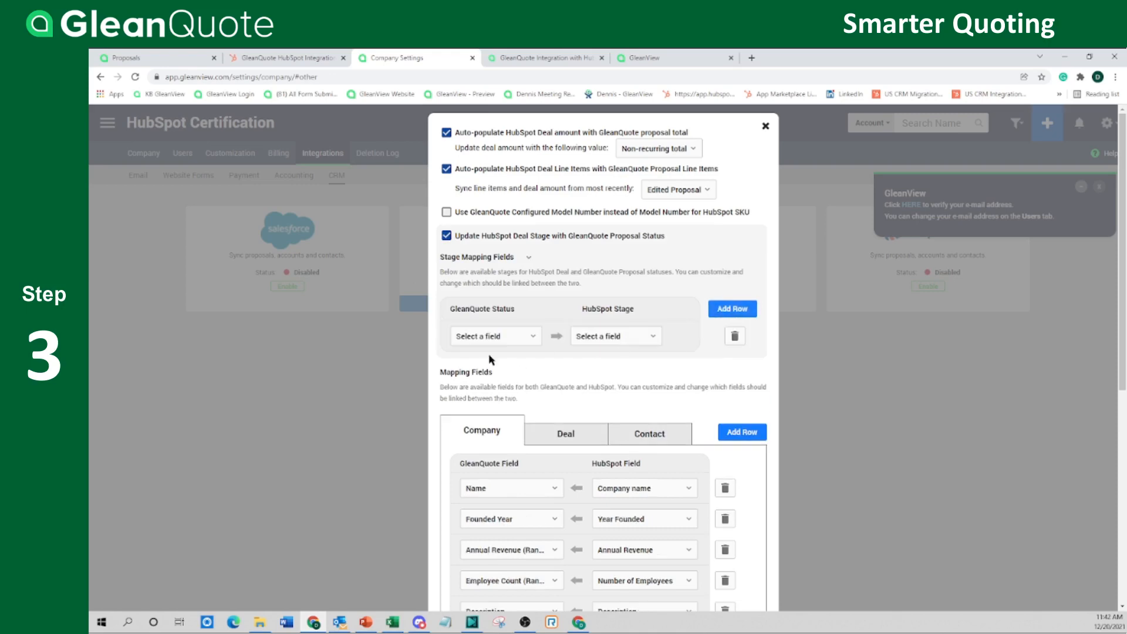
pyautogui.click(524, 340)
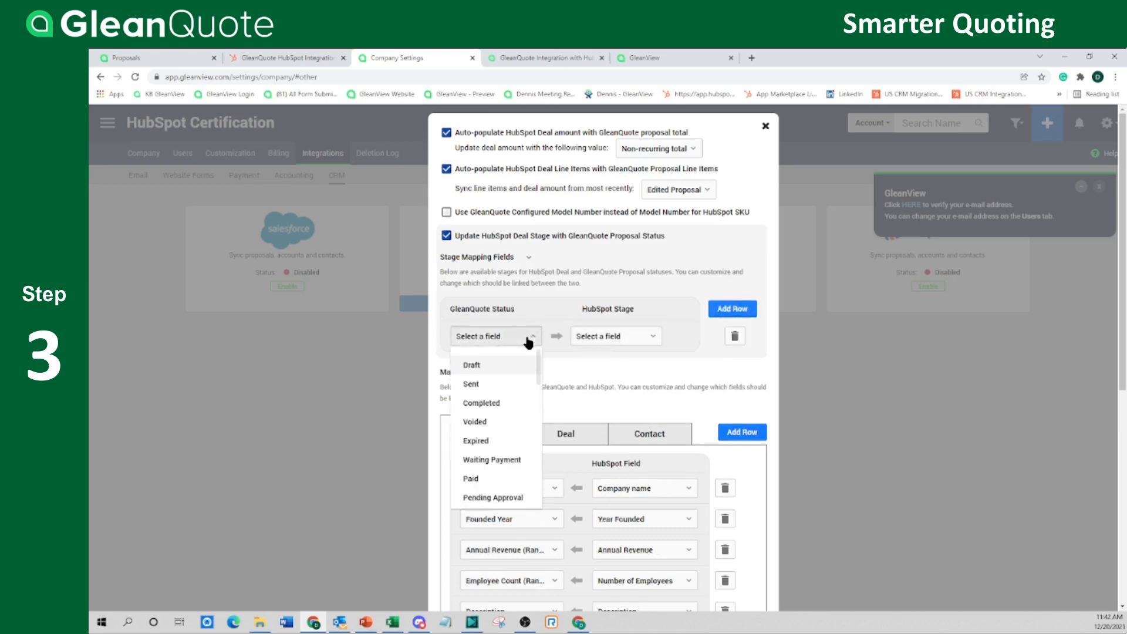
pyautogui.click(471, 385)
pyautogui.click(626, 337)
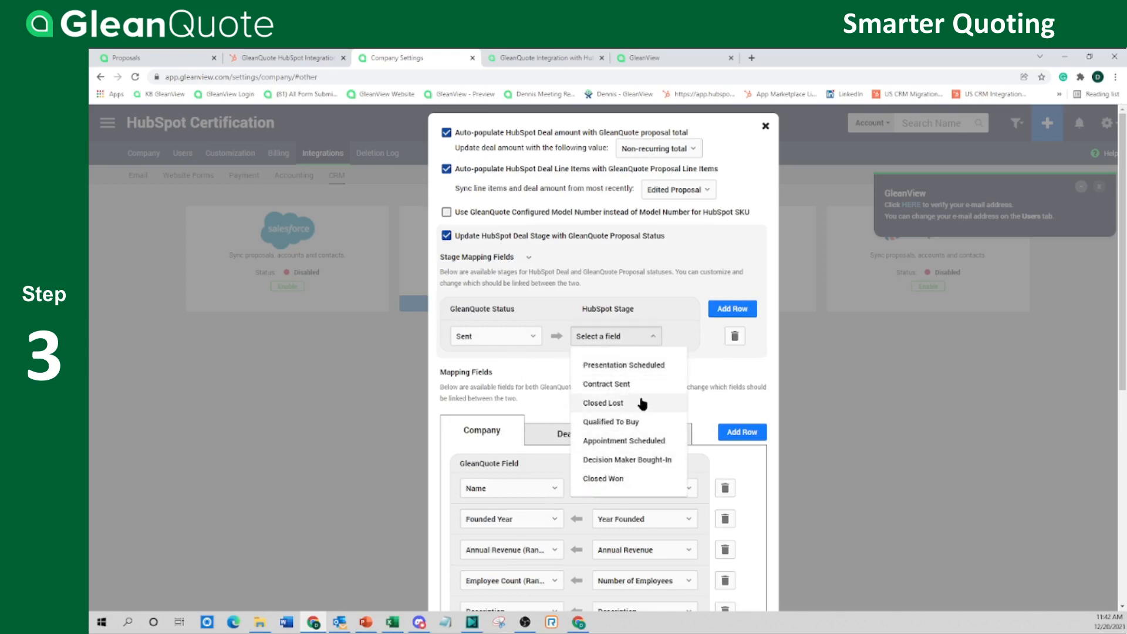
pyautogui.click(641, 366)
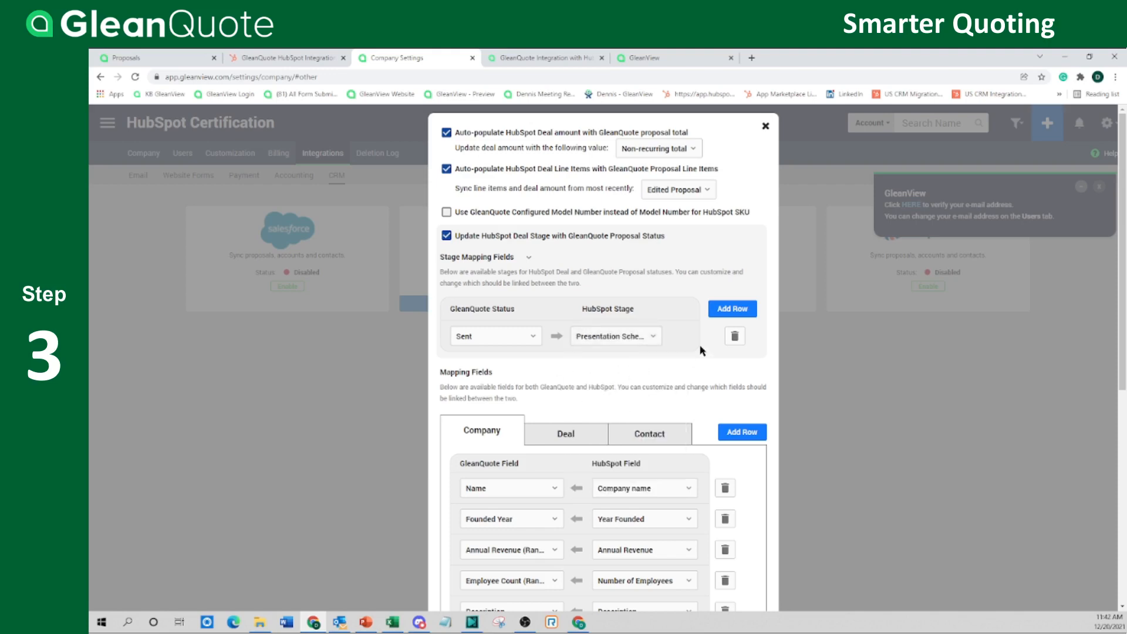
# Step: Add a stage mapping row linking the GleanQuote status Completed to the HubSpot stage Closed Won
pyautogui.click(727, 310)
pyautogui.click(511, 367)
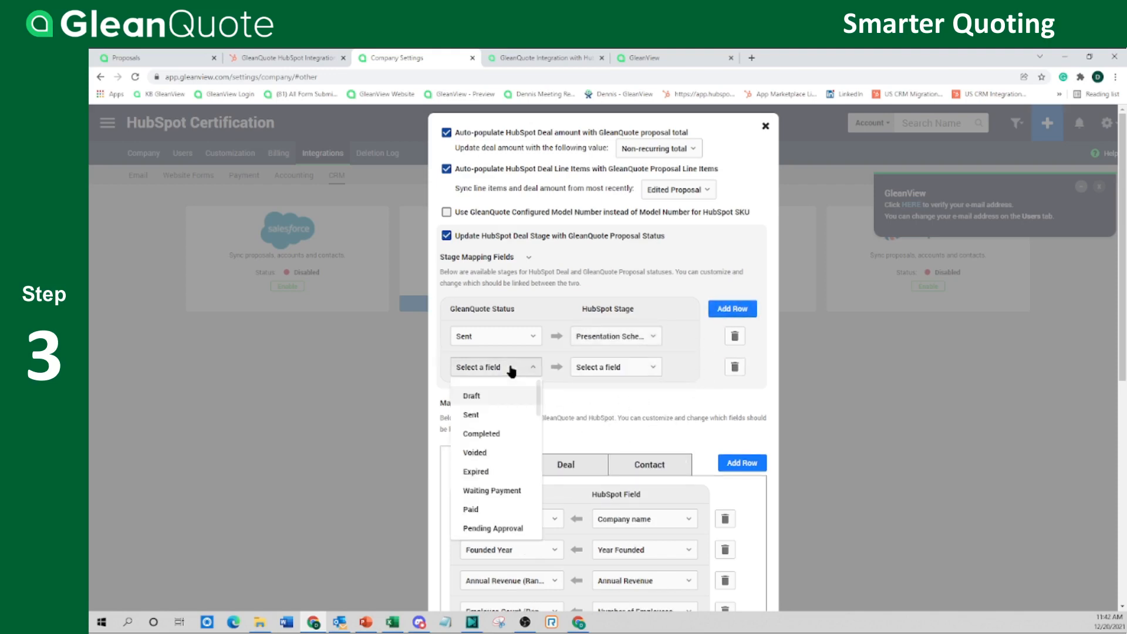
pyautogui.click(489, 436)
pyautogui.click(641, 368)
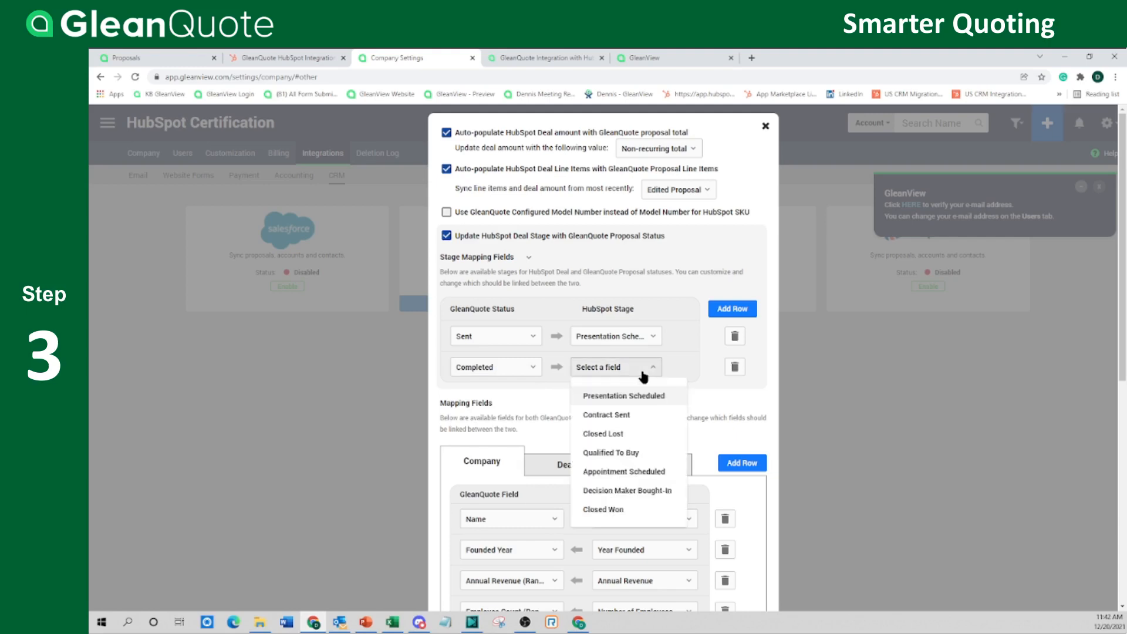
pyautogui.click(608, 508)
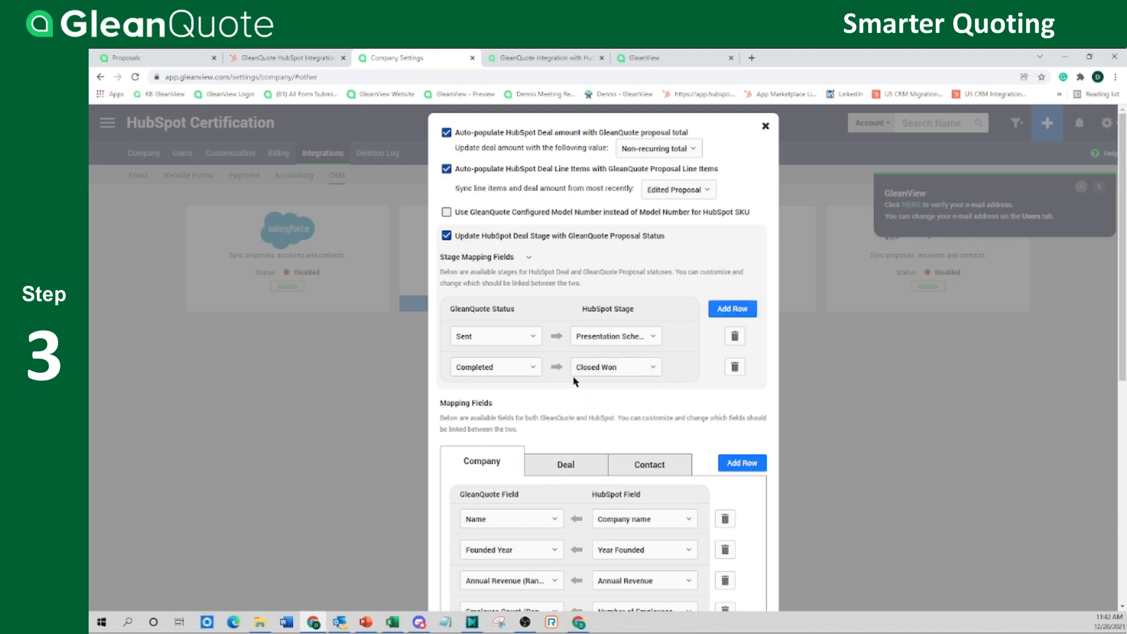
# Step: Add a stage mapping row linking the GleanQuote status Rejected to the HubSpot stage Closed Lost
pyautogui.click(717, 310)
pyautogui.click(515, 398)
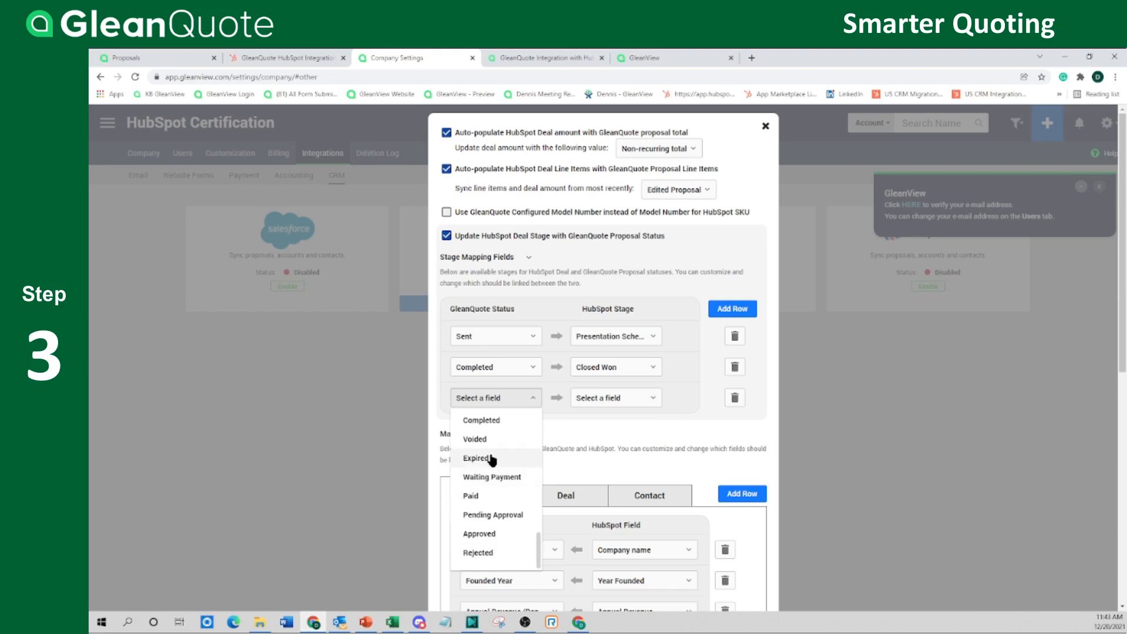
pyautogui.click(478, 553)
pyautogui.click(645, 398)
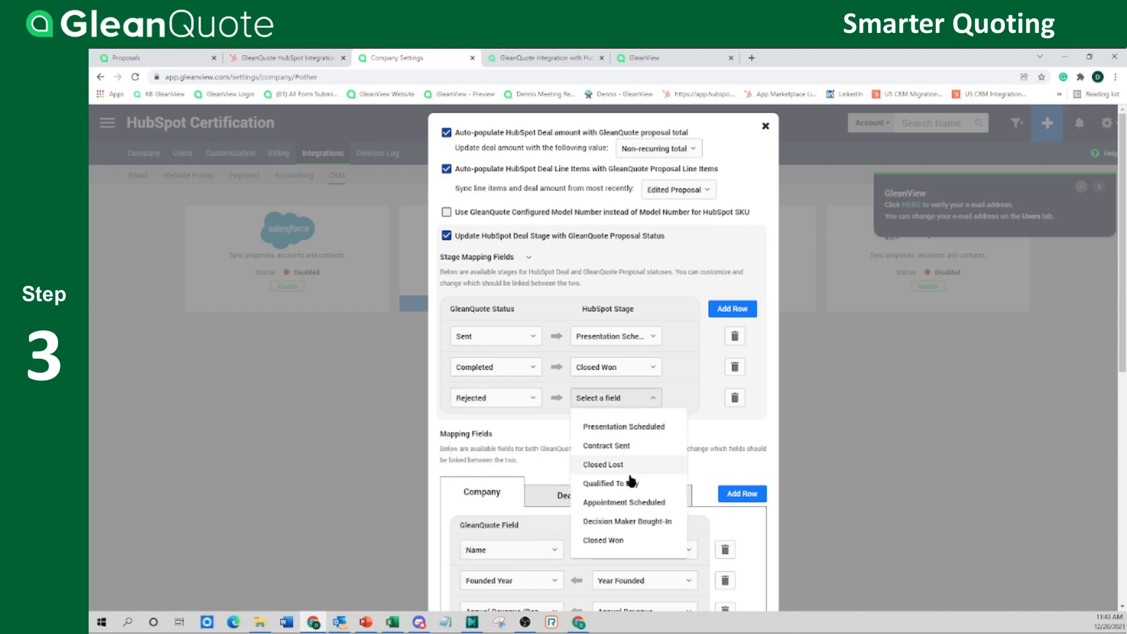
pyautogui.click(623, 465)
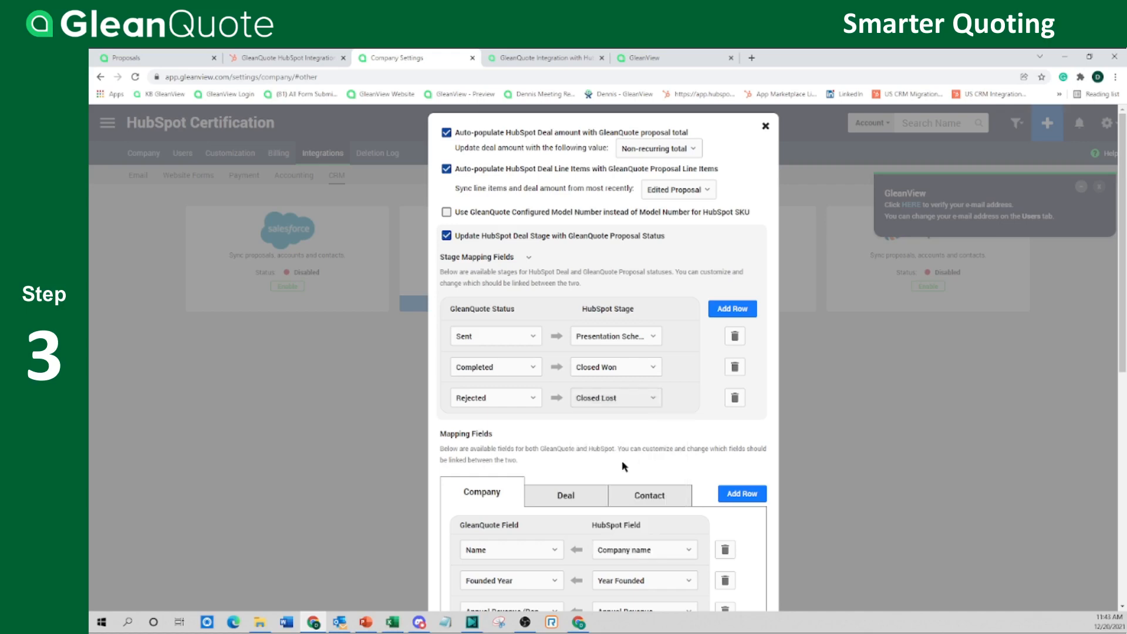
# Step: In the first company field mapping row, pair the GleanQuote field Name with the HubSpot field Company name
pyautogui.scroll(-4, 734, 365)
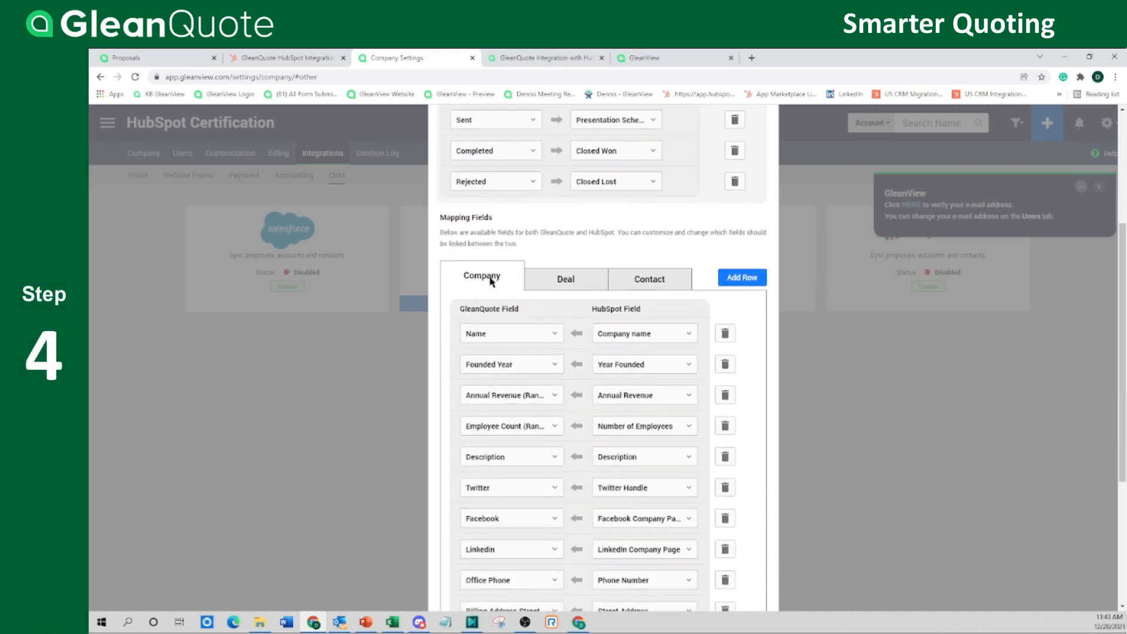
pyautogui.scroll(-2, 646, 253)
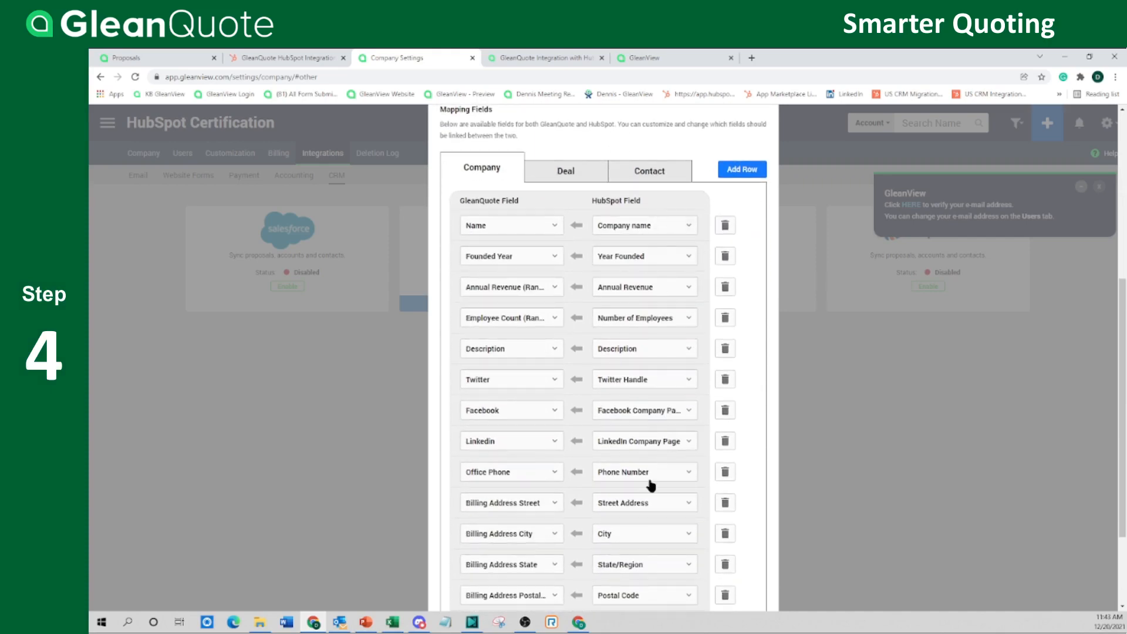
pyautogui.scroll(1, 596, 317)
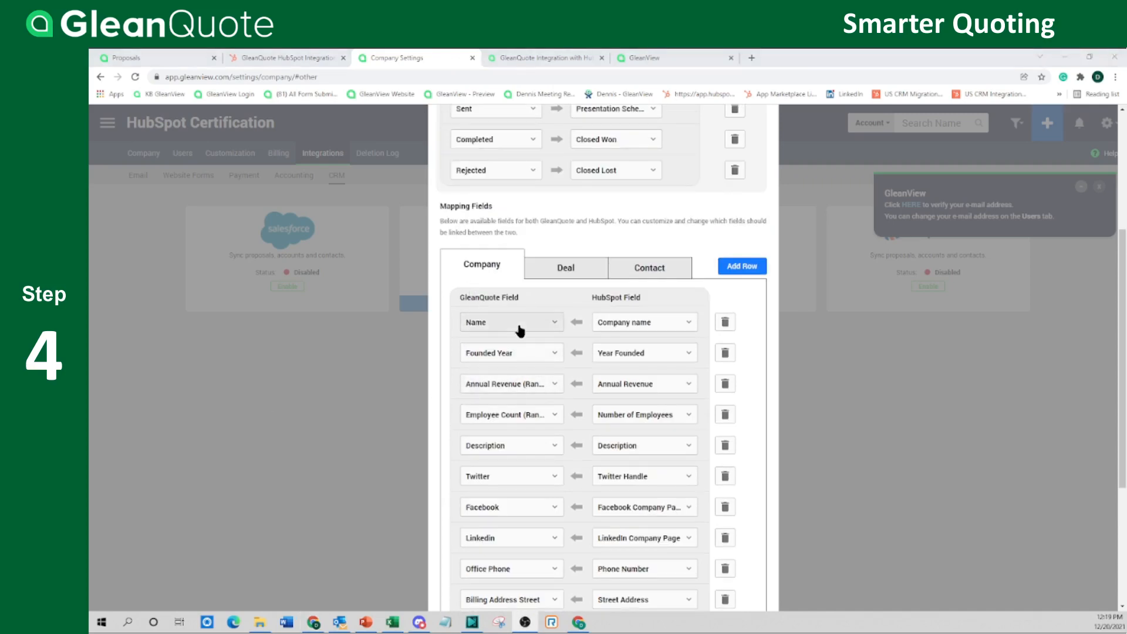
pyautogui.click(520, 330)
pyautogui.click(479, 374)
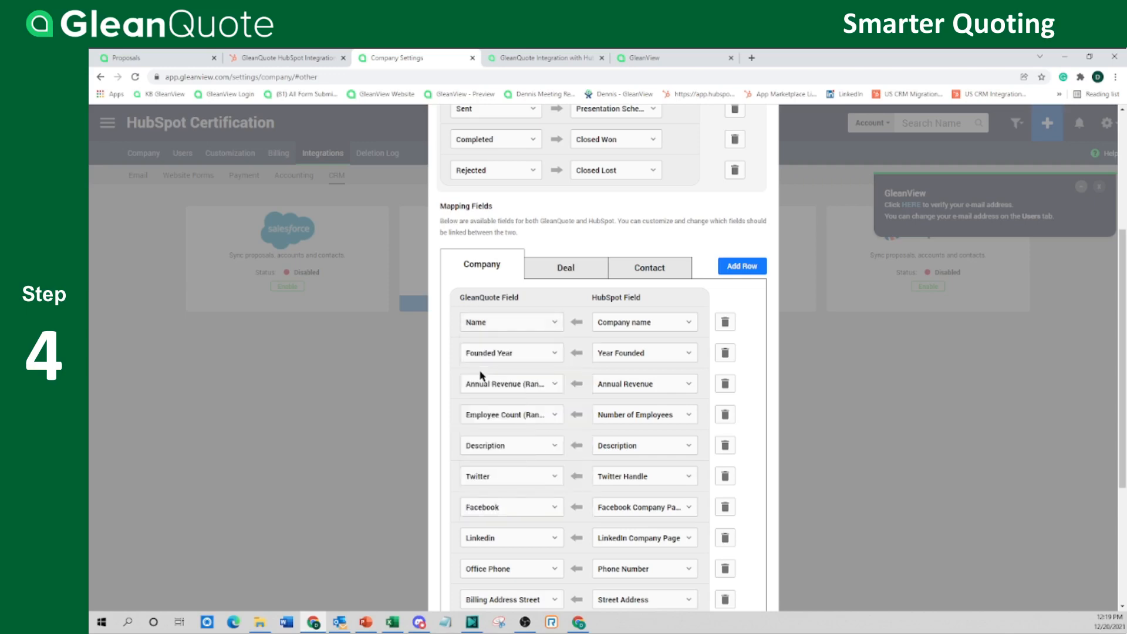
pyautogui.click(658, 322)
pyautogui.scroll(-2, 624, 390)
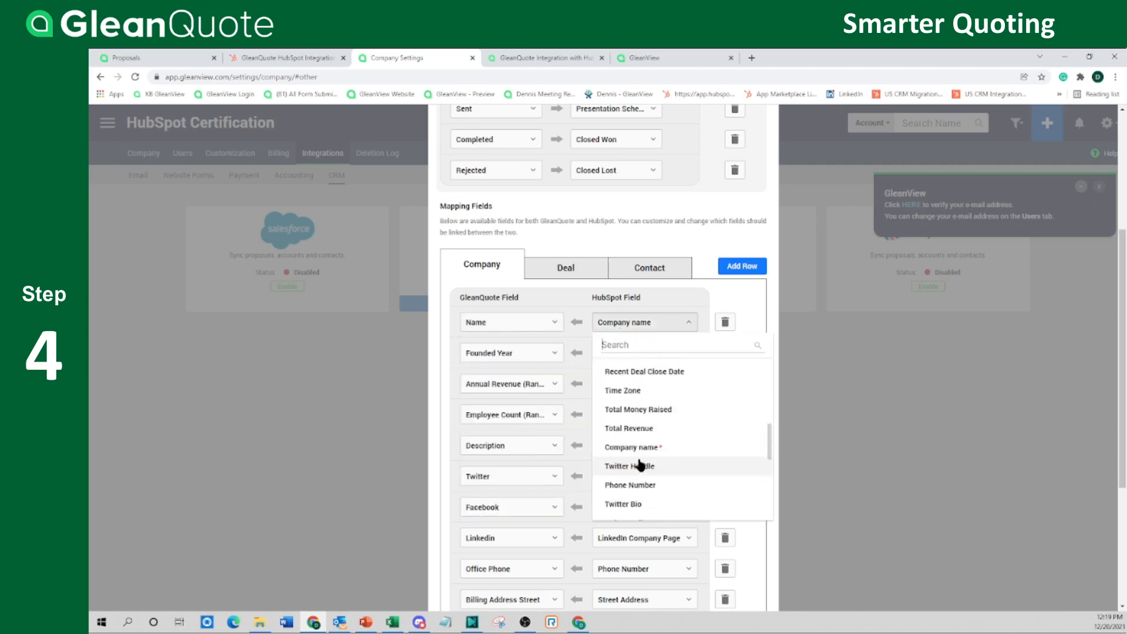
pyautogui.click(634, 447)
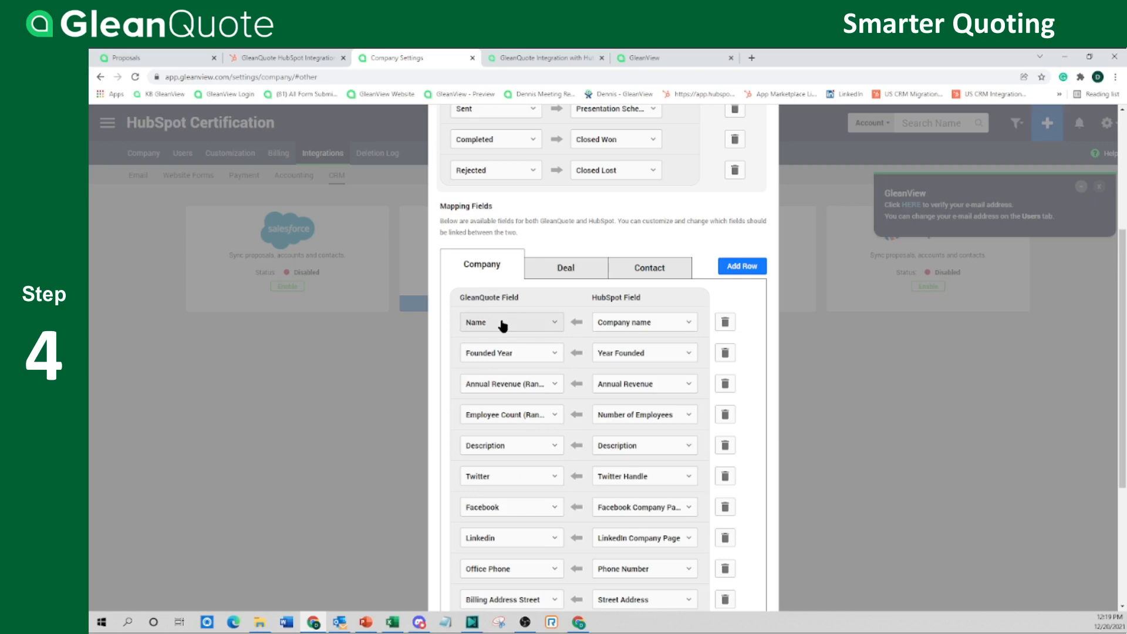
# Step: Look through the full list of GleanQuote fields available for the first company mapping row
pyautogui.click(552, 324)
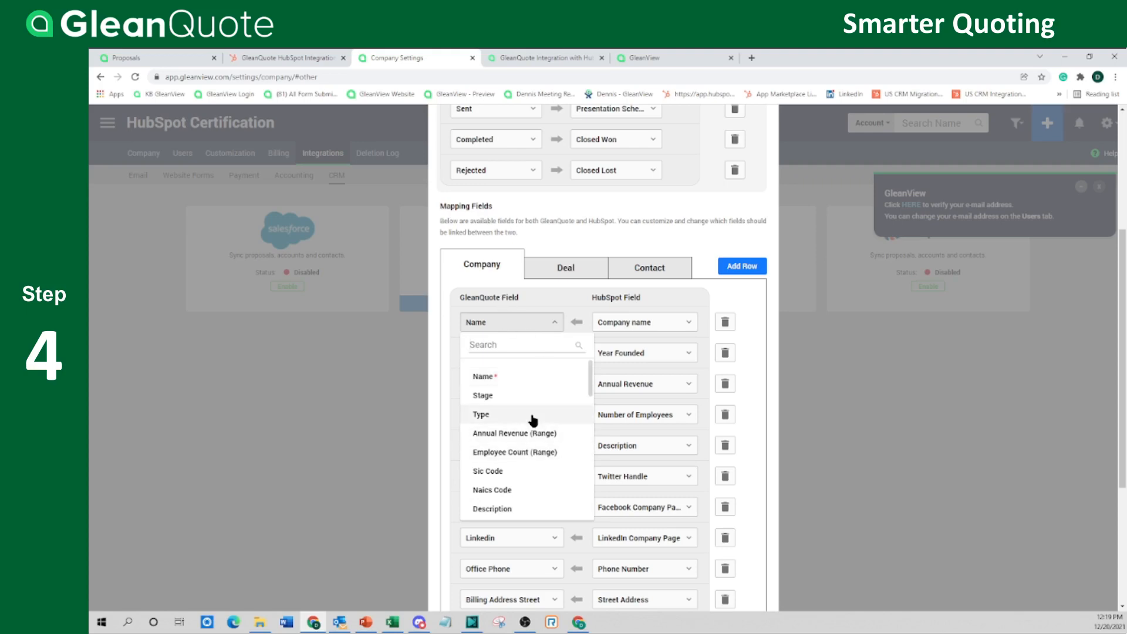
pyautogui.scroll(-2, 533, 420)
pyautogui.scroll(-3, 533, 420)
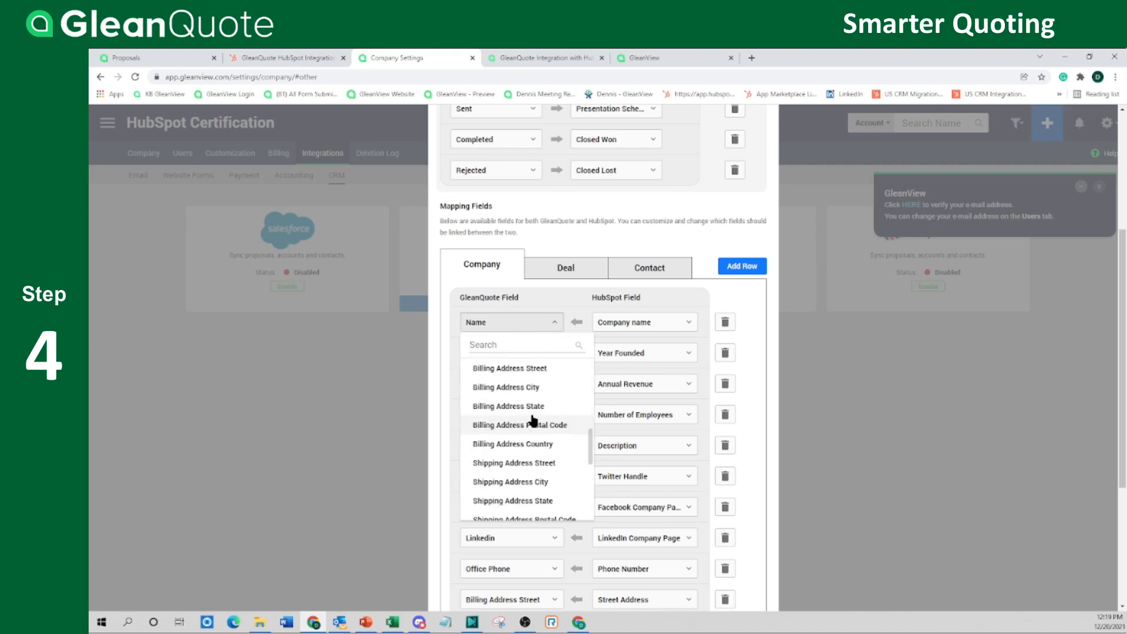
pyautogui.scroll(-3, 533, 420)
pyautogui.scroll(-1, 533, 420)
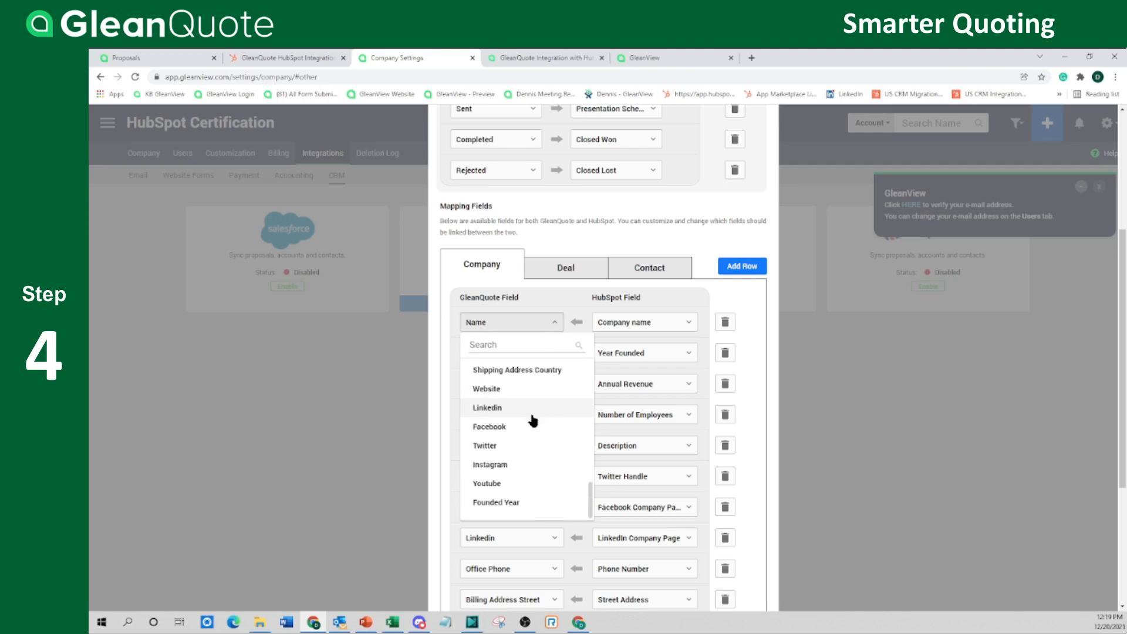
pyautogui.scroll(10, 533, 421)
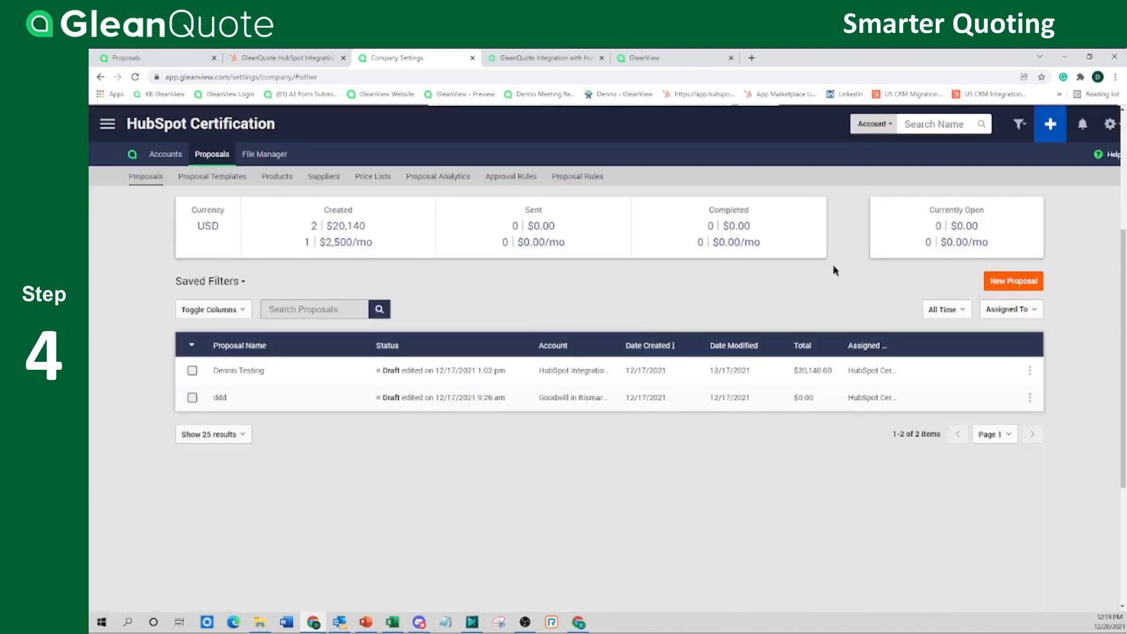
# Step: View the account widget fields in the company's customization settings and the form for adding a new custom field
pyautogui.click(1109, 124)
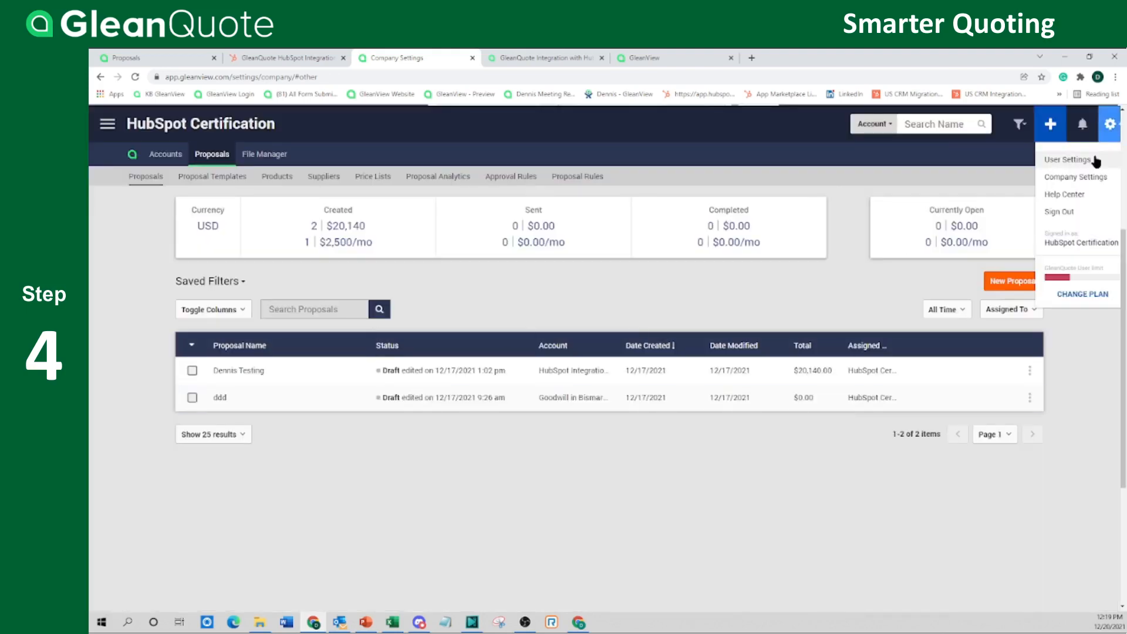
pyautogui.click(1085, 172)
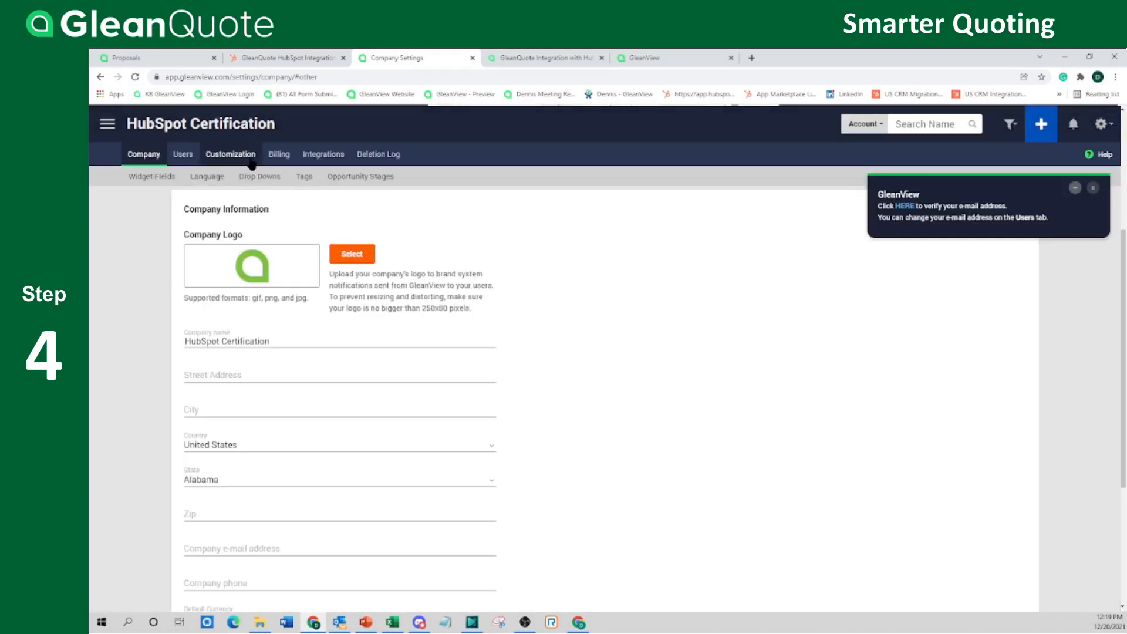
pyautogui.click(167, 180)
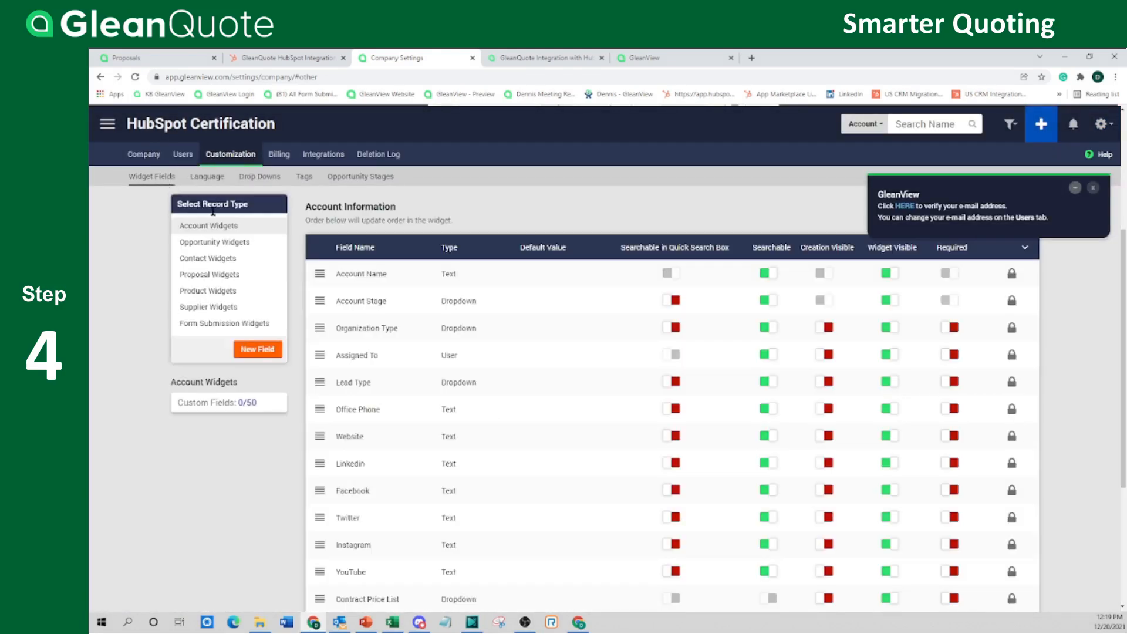
pyautogui.click(258, 349)
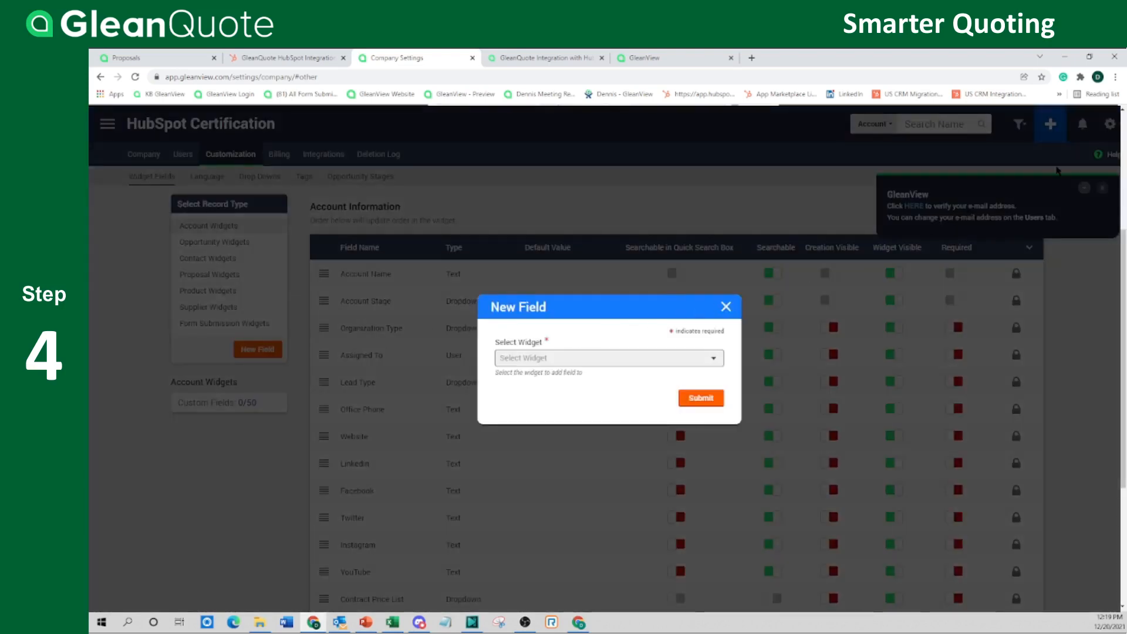
pyautogui.click(769, 203)
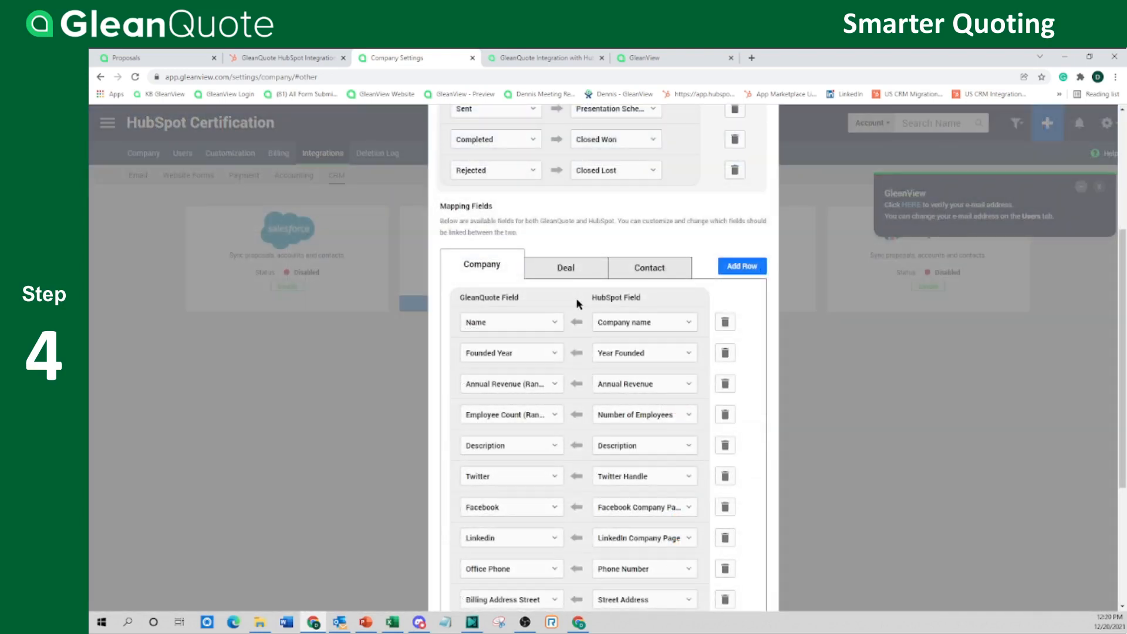
# Step: In the deal field mappings, select Name as the GleanQuote field paired with HubSpot's Deal Name
pyautogui.click(562, 273)
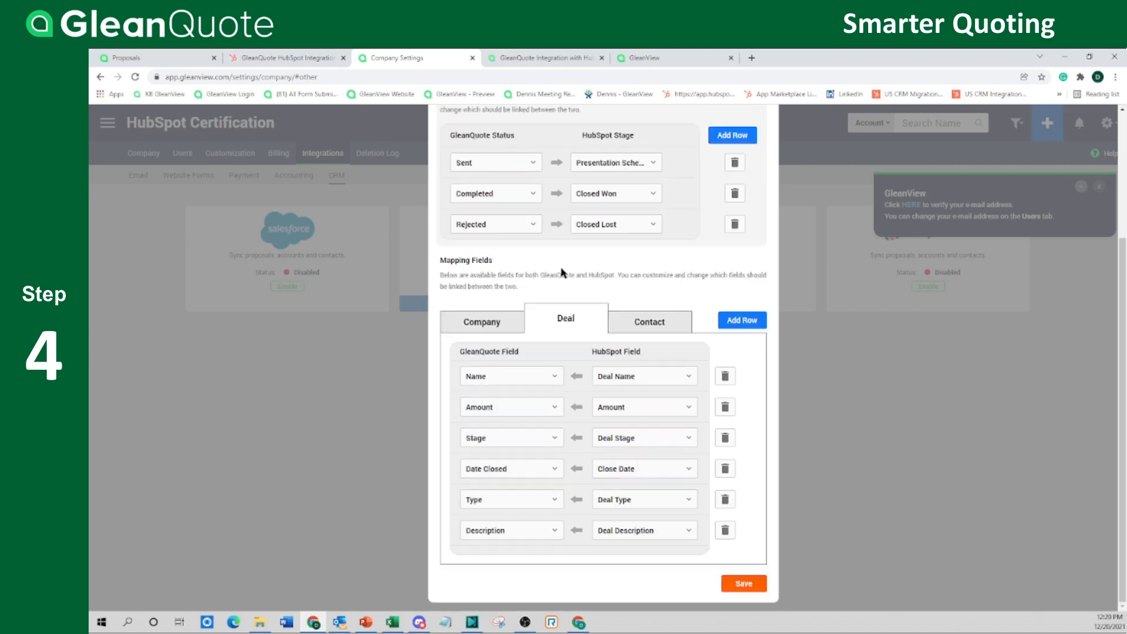
pyautogui.click(538, 377)
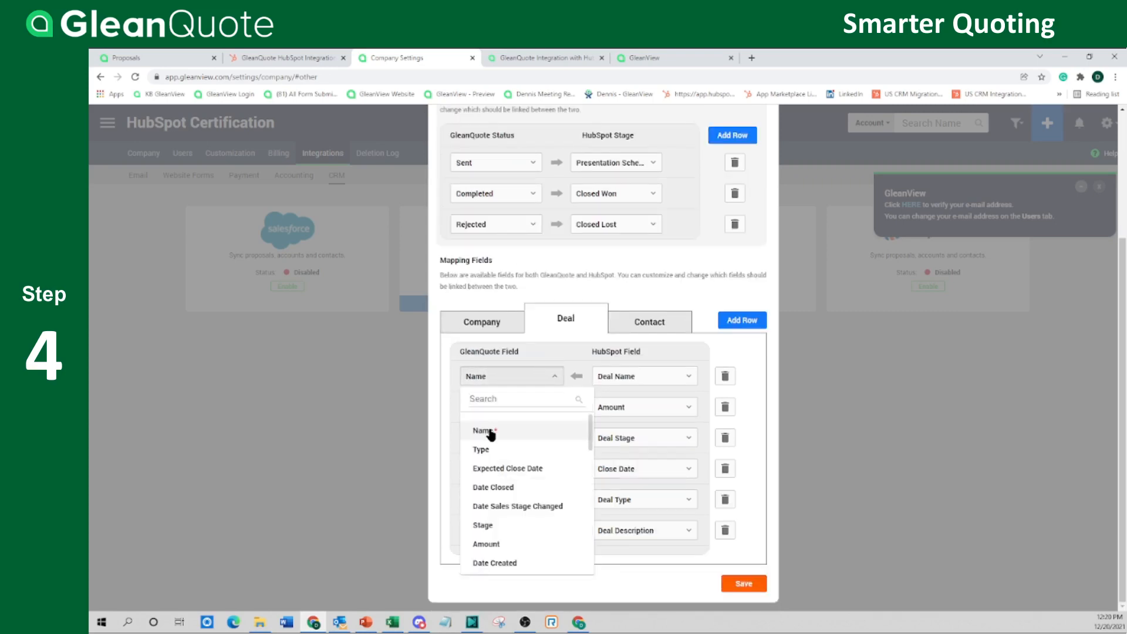
pyautogui.click(491, 432)
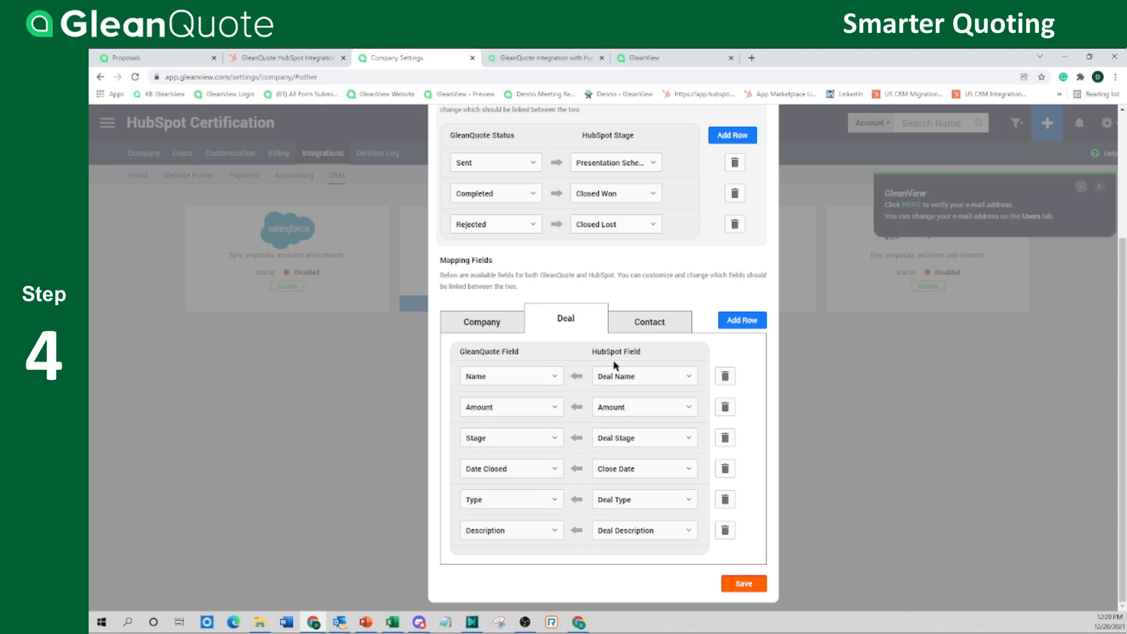
# Step: View the contact field mappings and the GleanQuote fields available for the First Name row
pyautogui.click(646, 323)
pyautogui.scroll(-1, 643, 326)
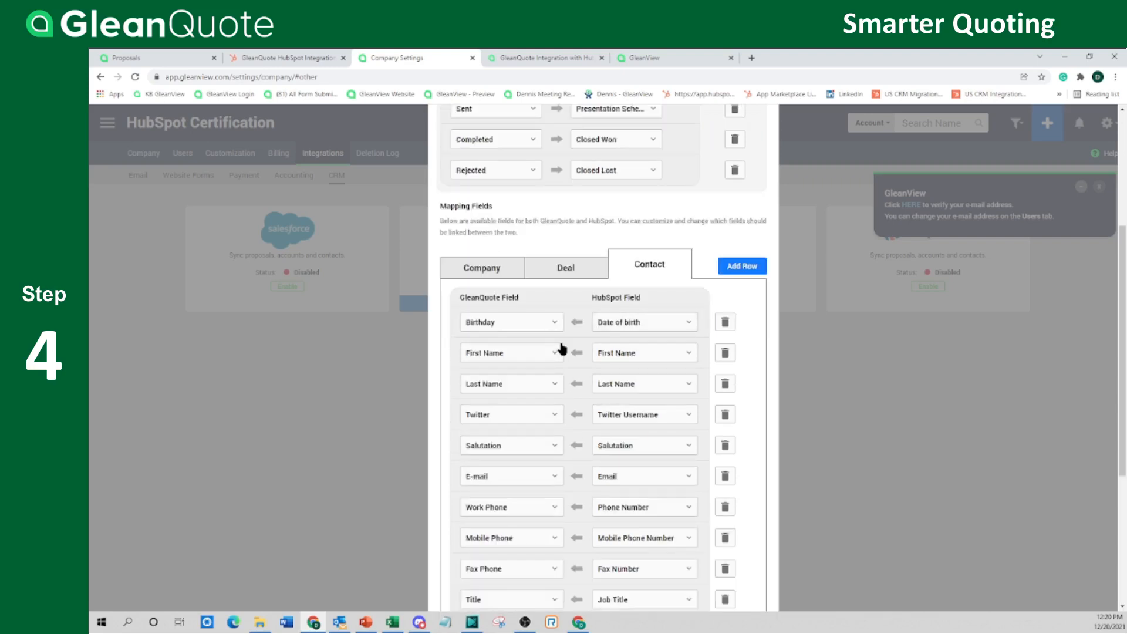
pyautogui.click(517, 354)
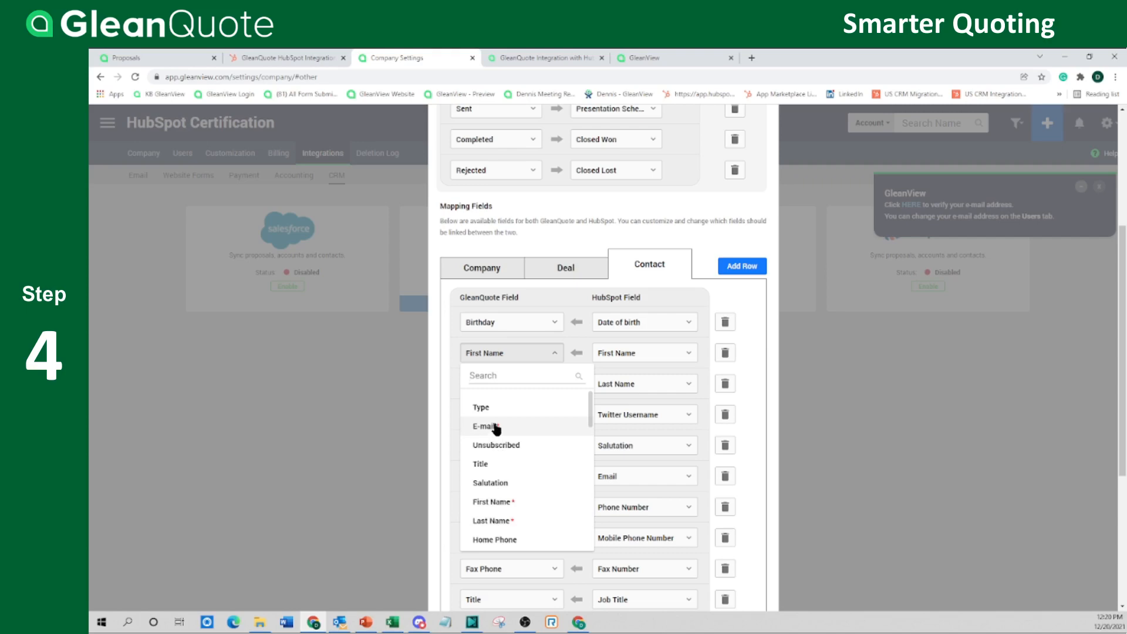
pyautogui.click(688, 302)
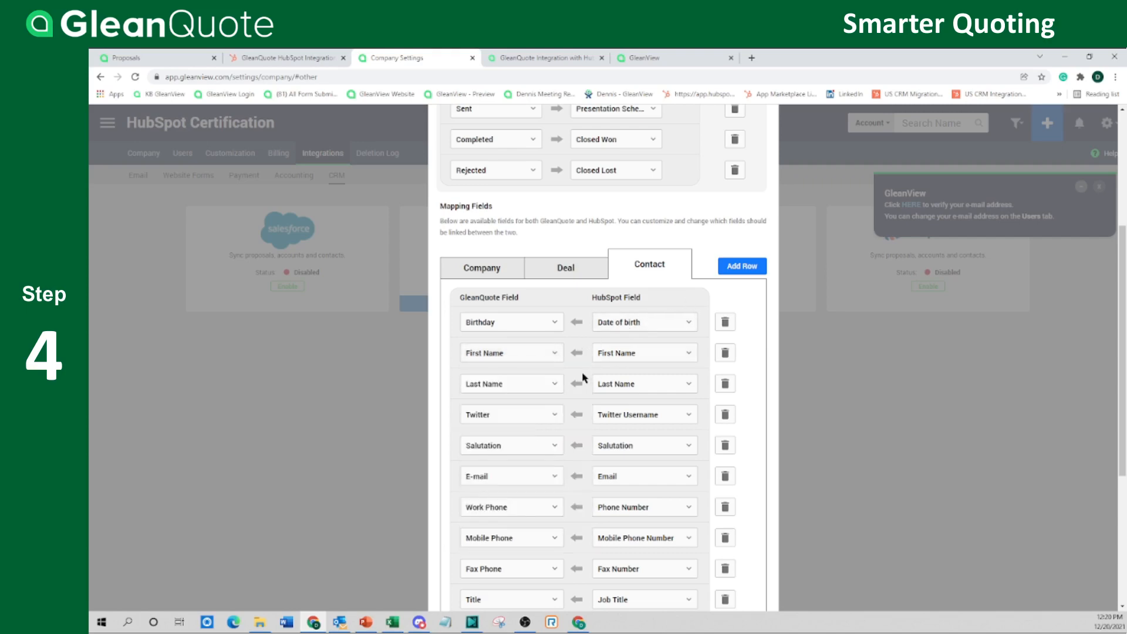
# Step: Look through the GleanQuote fields available for the Primary Address Street row of the contact mappings
pyautogui.scroll(-4, 544, 391)
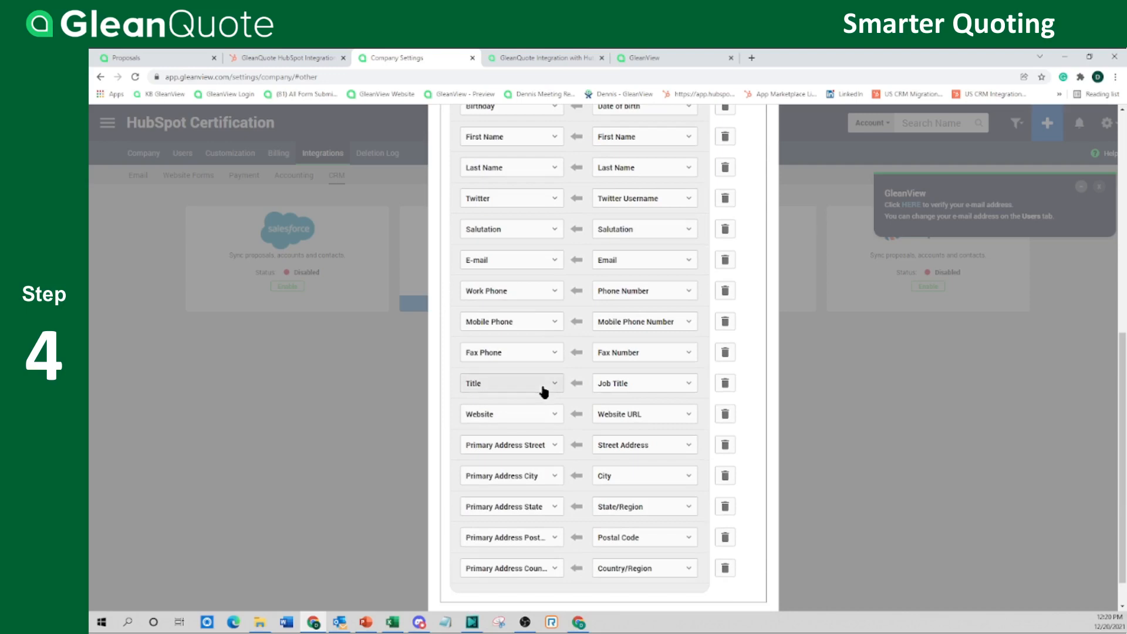
pyautogui.click(554, 451)
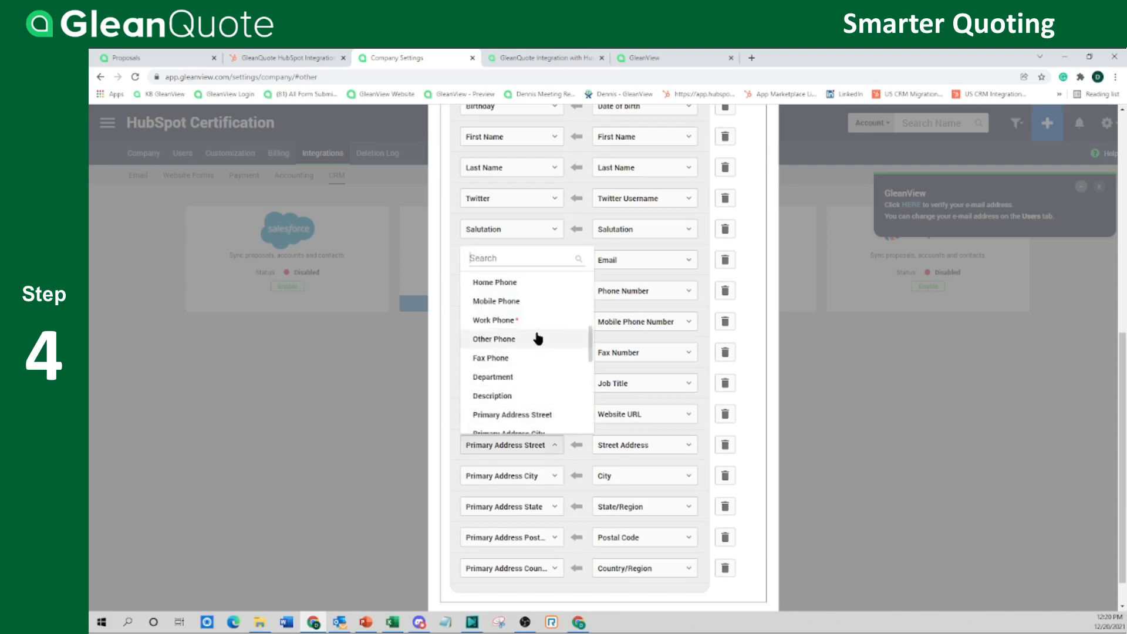
pyautogui.scroll(-1, 538, 338)
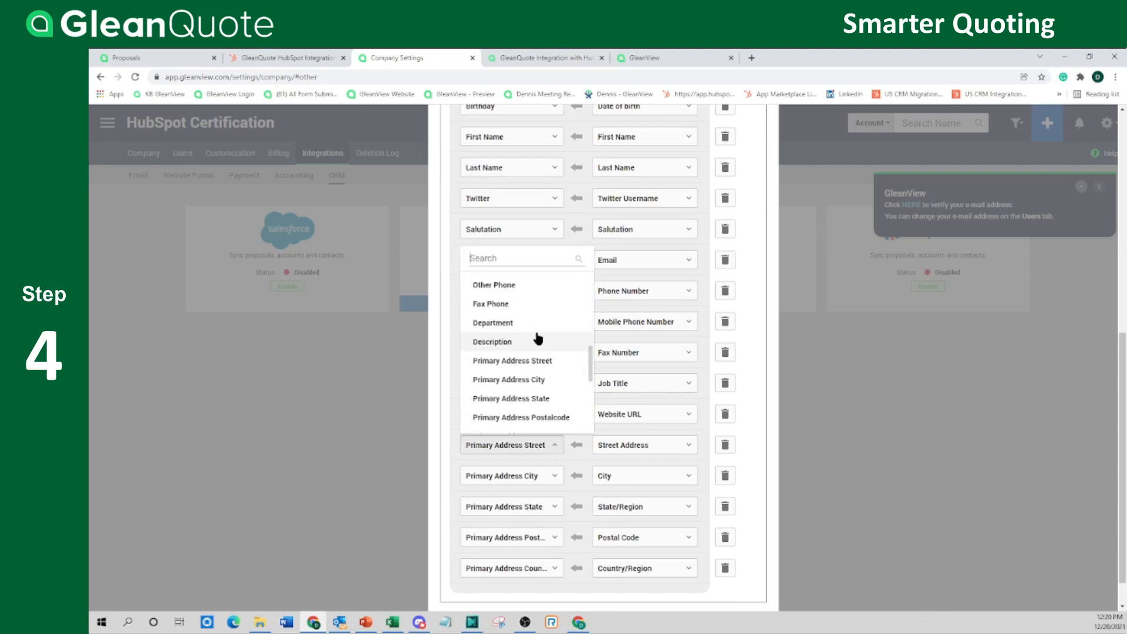
pyautogui.scroll(-1, 538, 339)
pyautogui.scroll(7, 538, 339)
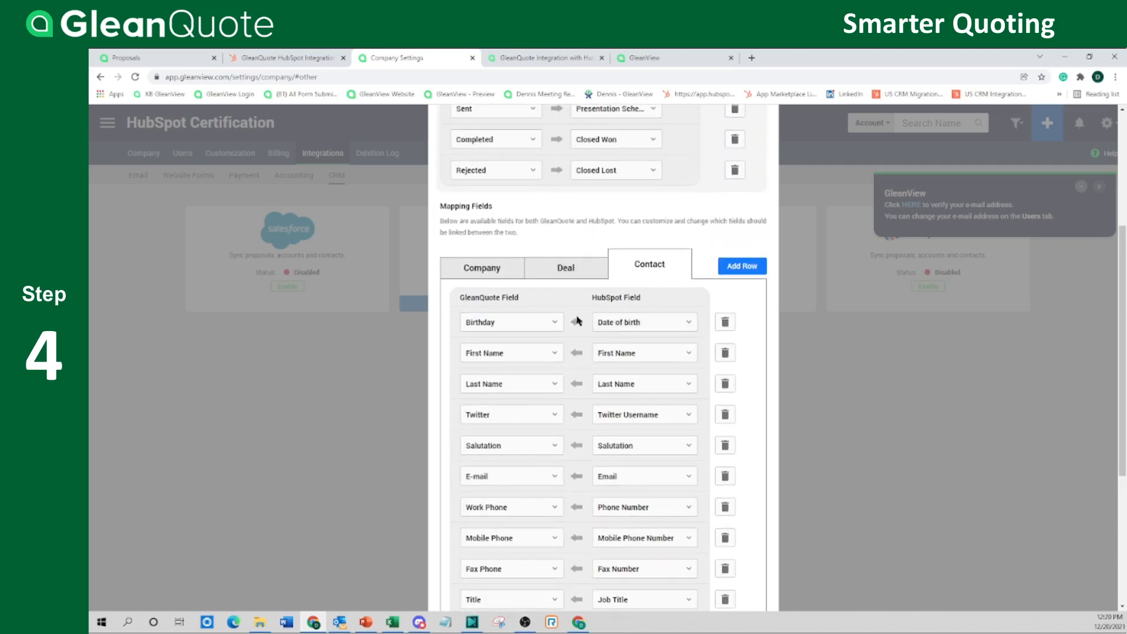
pyautogui.scroll(-4, 575, 322)
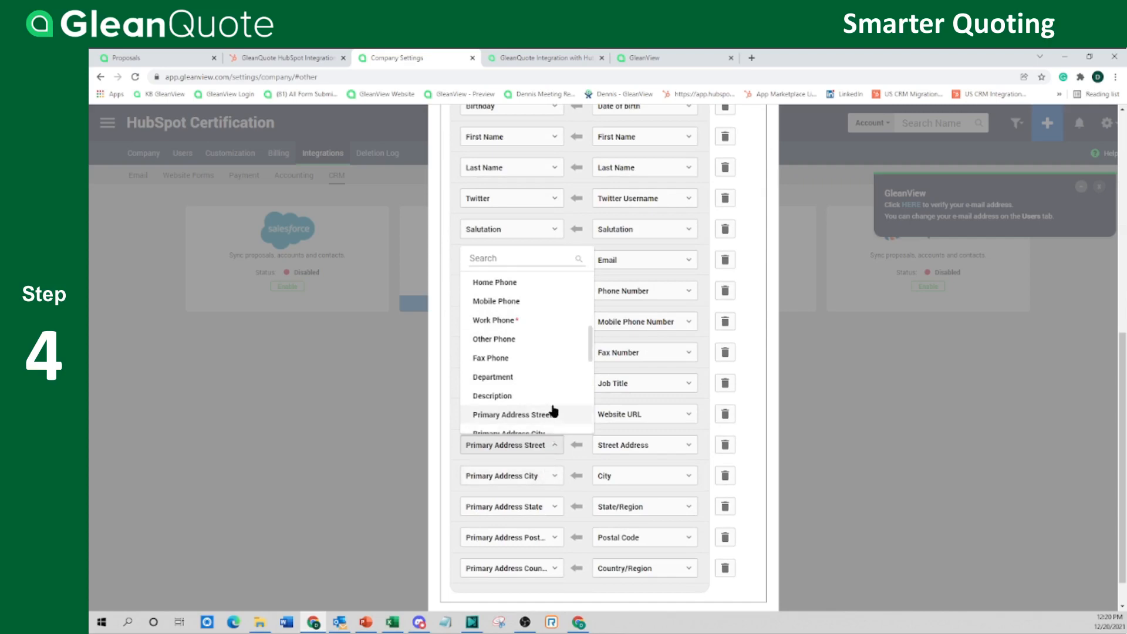
pyautogui.scroll(-1, 548, 364)
pyautogui.scroll(-1, 543, 355)
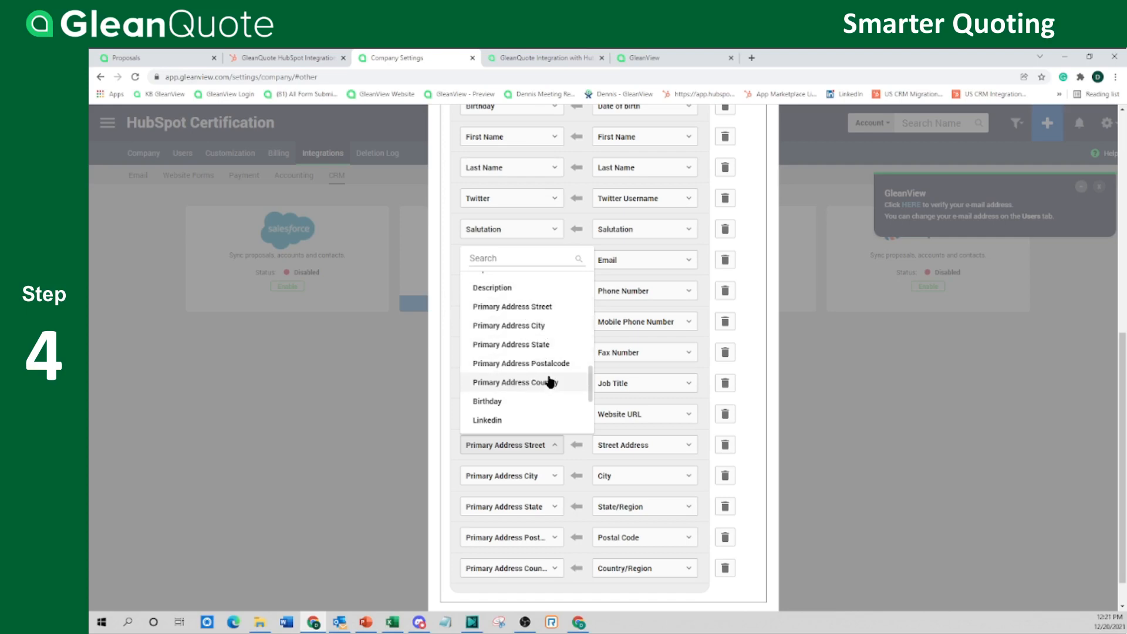
pyautogui.click(755, 283)
pyautogui.scroll(4, 755, 280)
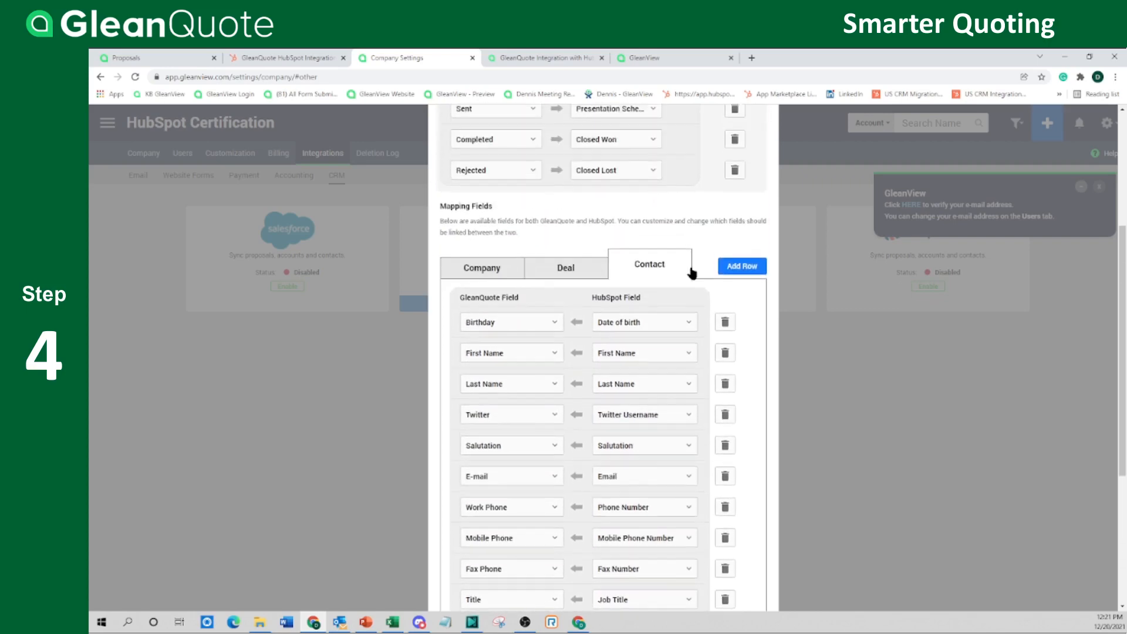
# Step: Try out an extra contact mapping row by viewing its HubSpot and GleanQuote field choices, and delete the row
pyautogui.click(749, 265)
pyautogui.scroll(-4, 708, 282)
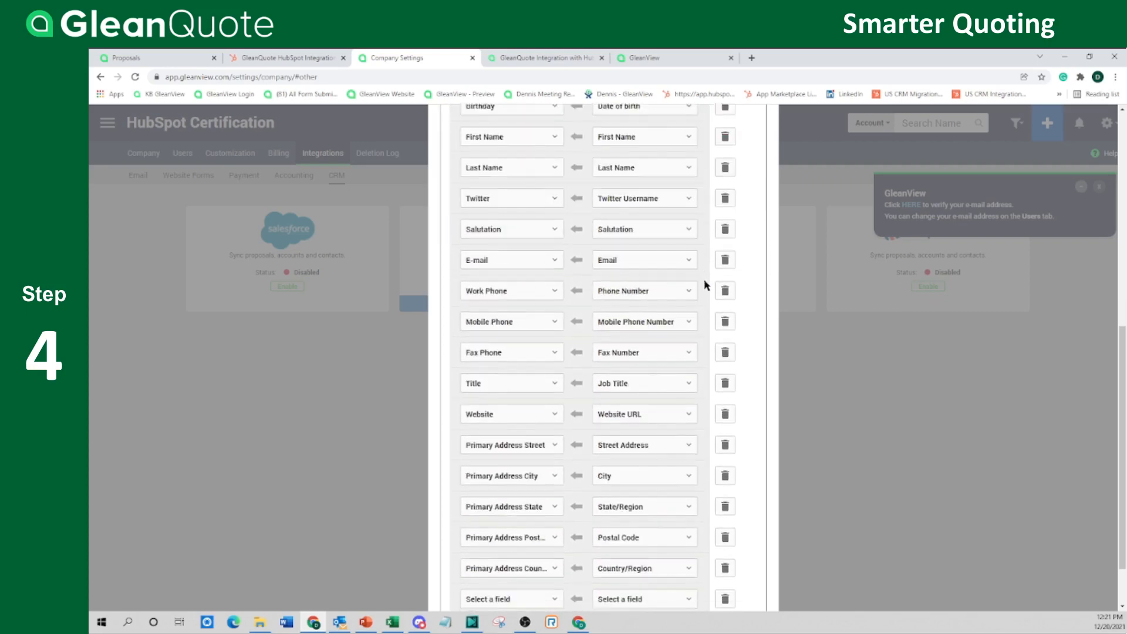
pyautogui.scroll(-2, 707, 285)
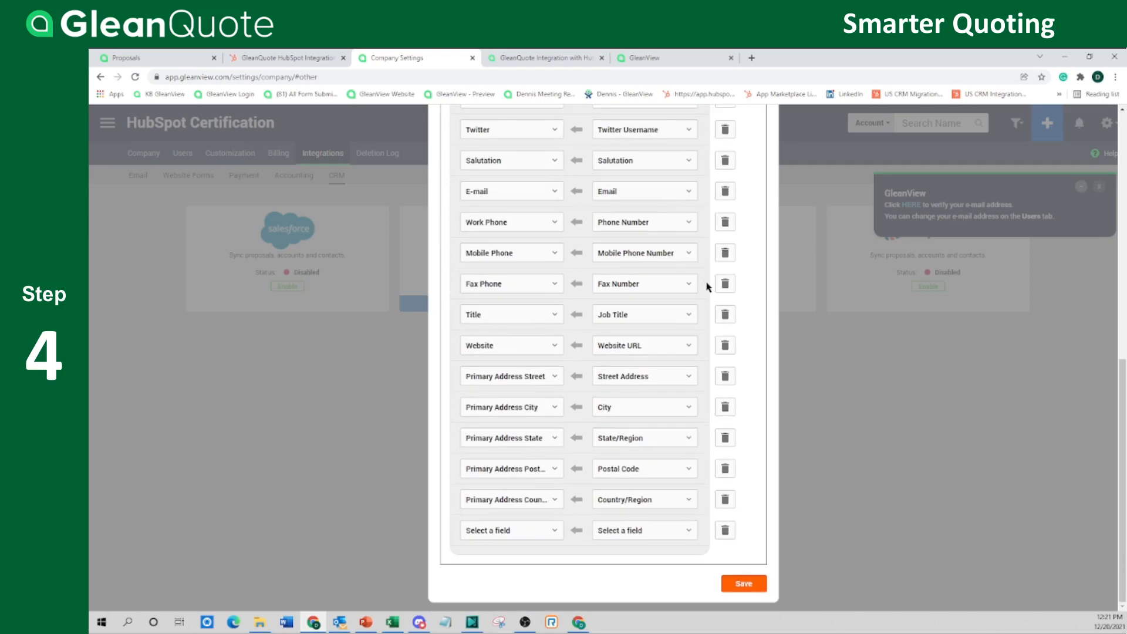
pyautogui.click(617, 536)
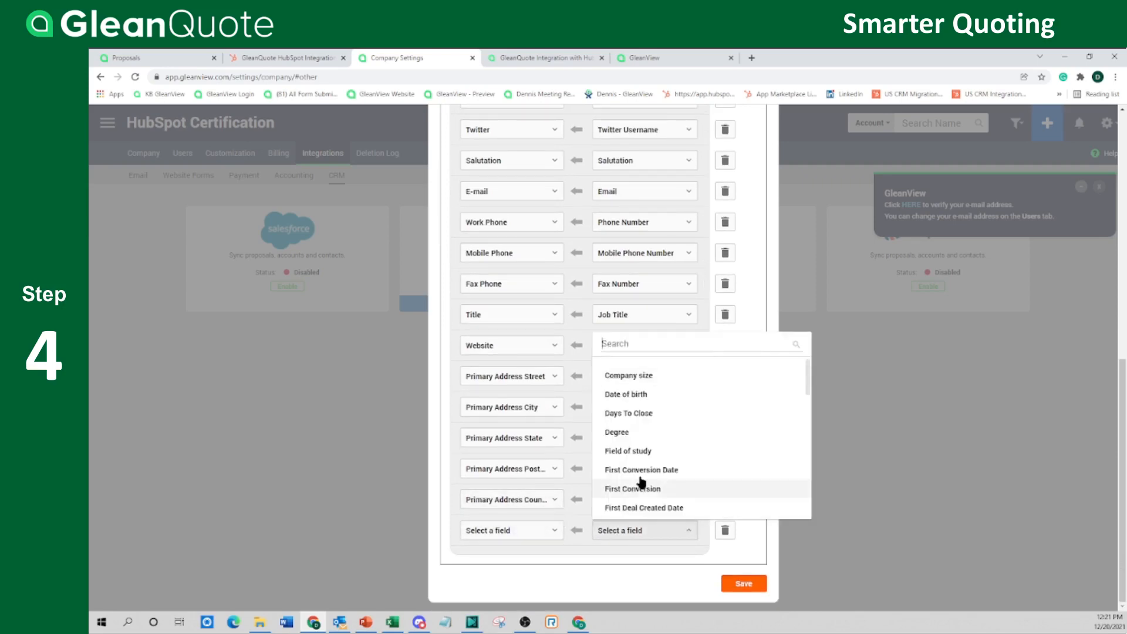
pyautogui.click(541, 530)
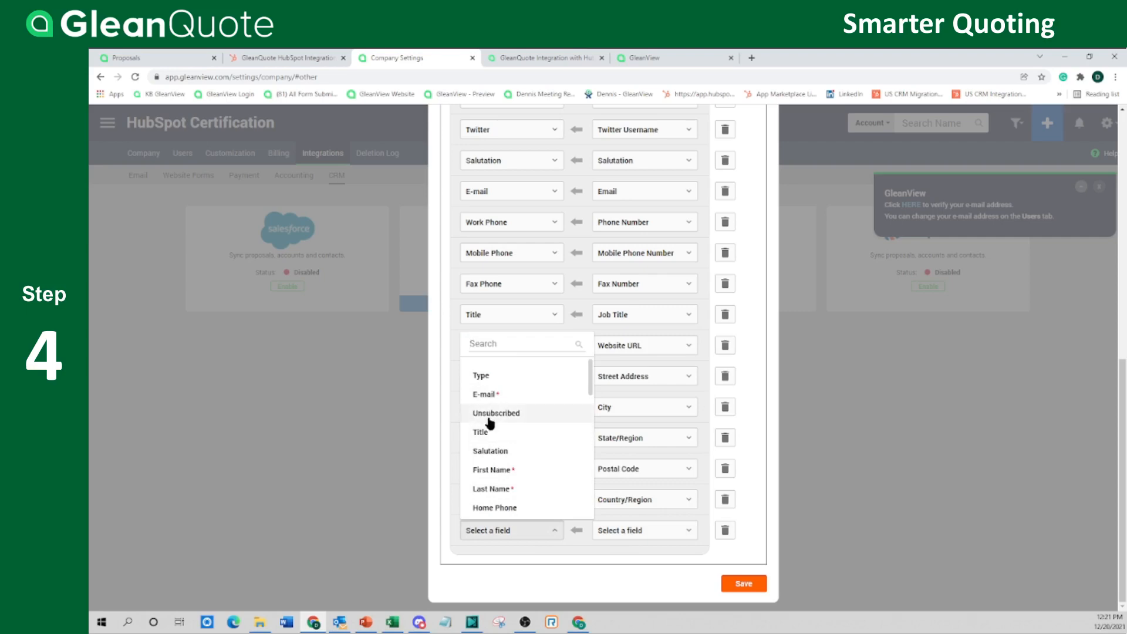
pyautogui.click(568, 566)
pyautogui.click(726, 531)
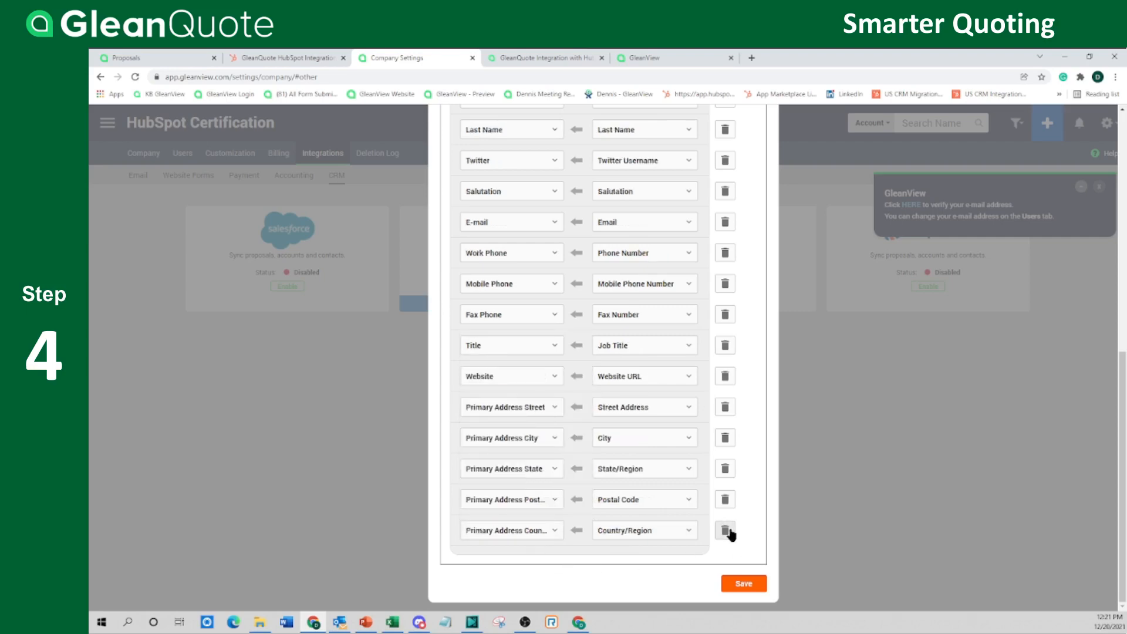
# Step: Review the HubSpot integration settings from the sync options to the contact mappings and save them
pyautogui.scroll(10, 754, 487)
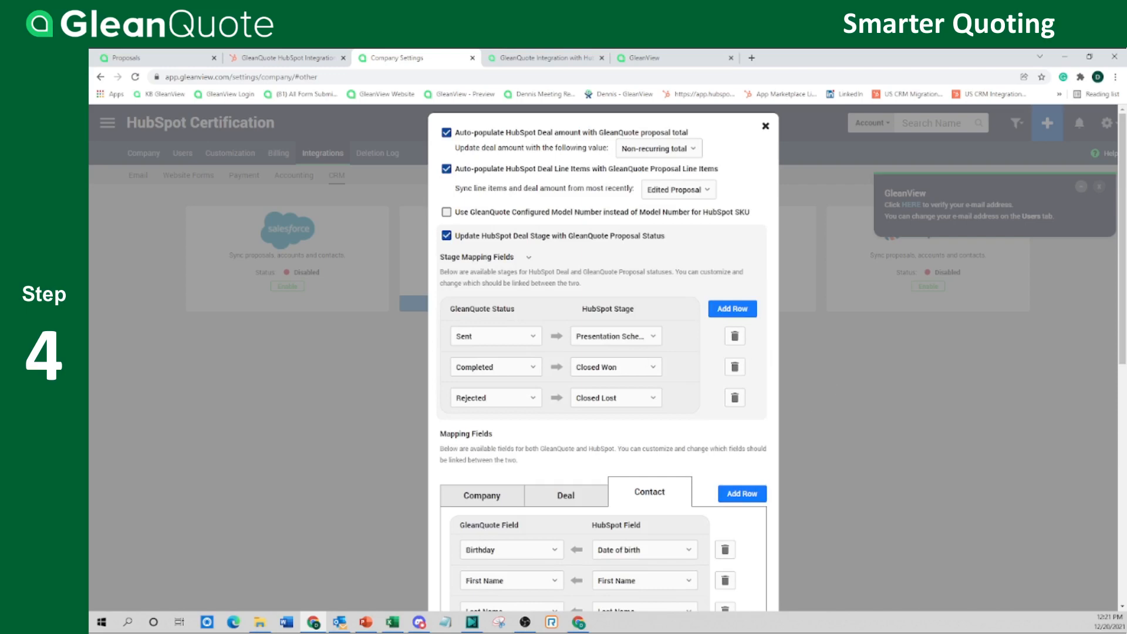
pyautogui.scroll(-10, 685, 599)
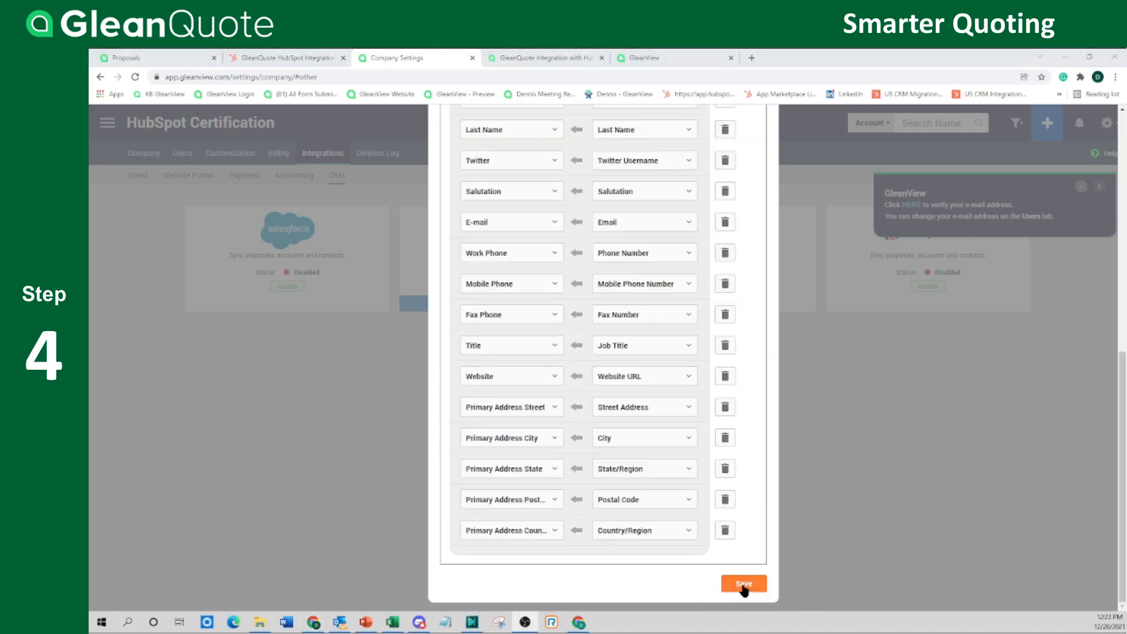
pyautogui.click(743, 585)
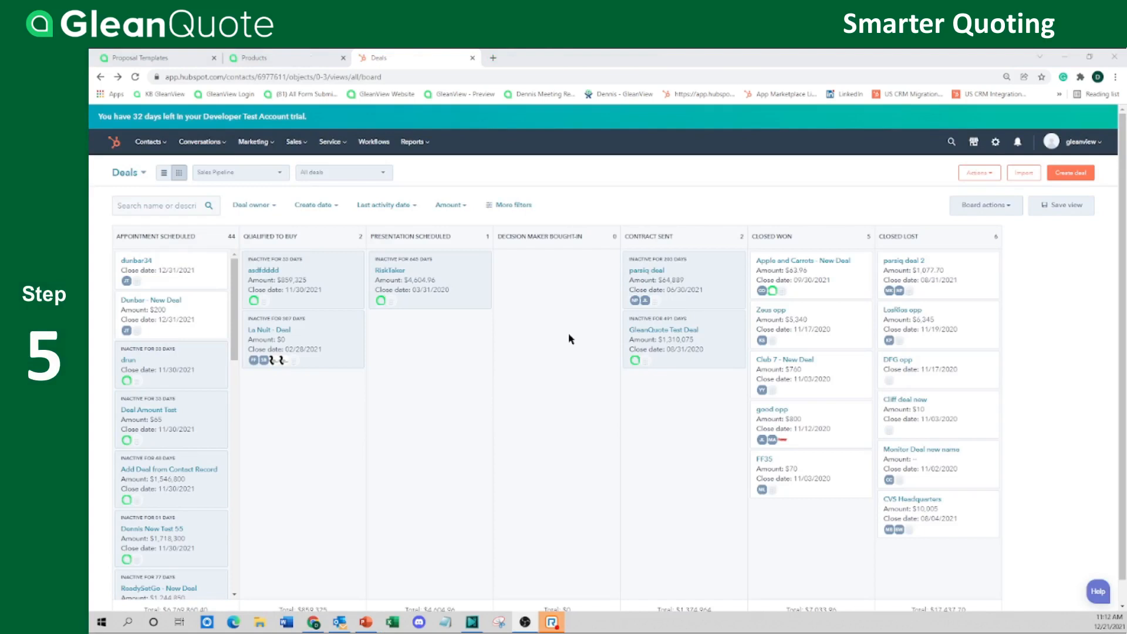
# Step: In HubSpot, open the RiskTaker deal and include GleanQuote integration events in its activity filter
pyautogui.click(390, 271)
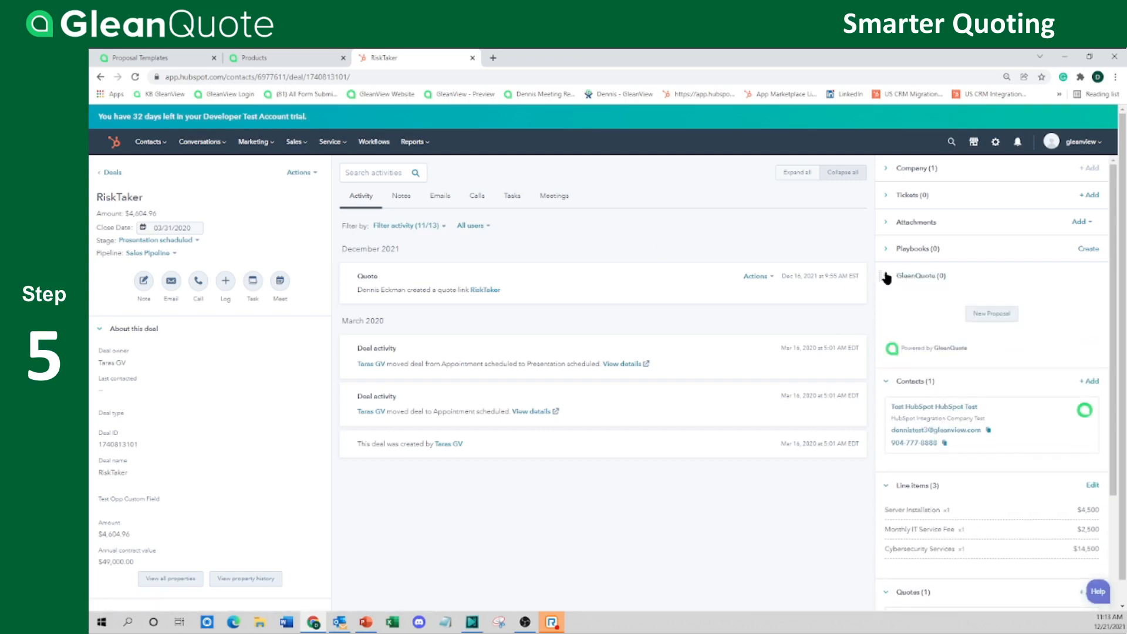
pyautogui.moveTo(880, 272)
pyautogui.mouseDown()
pyautogui.moveTo(886, 305)
pyautogui.moveTo(879, 272)
pyautogui.mouseUp()
pyautogui.click(428, 227)
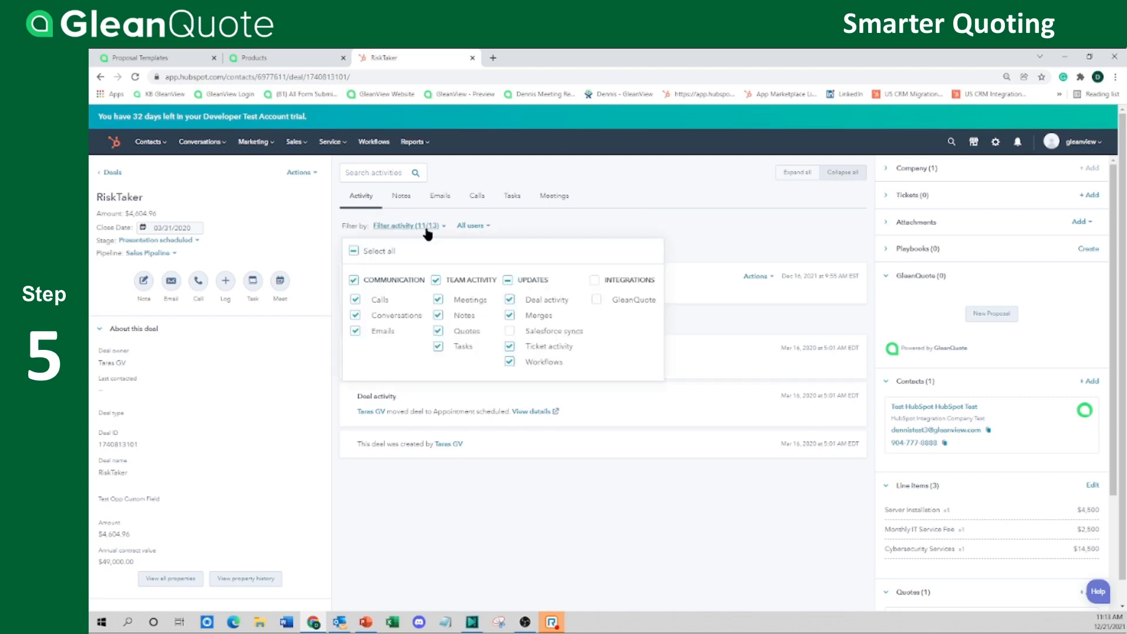
pyautogui.click(597, 300)
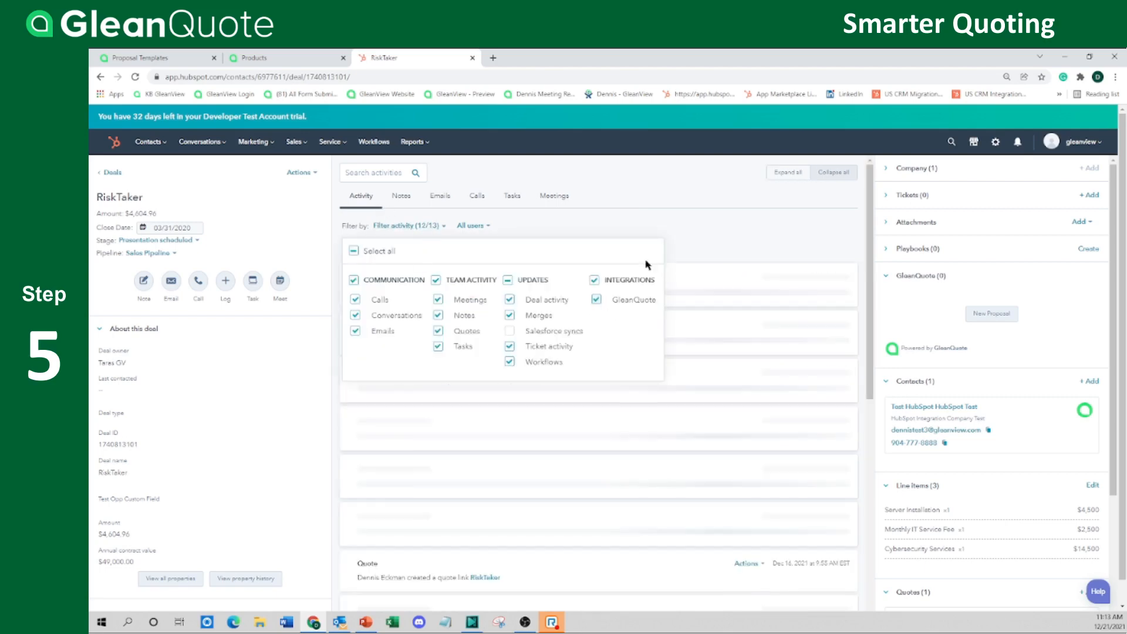
pyautogui.click(686, 237)
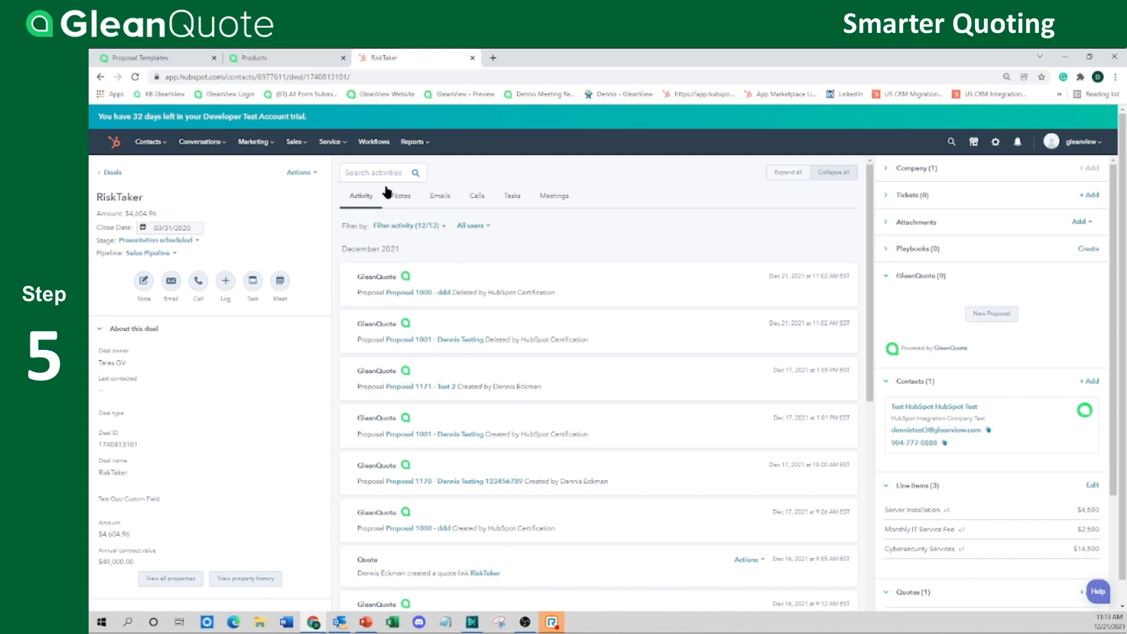
# Step: Switch to GleanQuote and view the proposal templates and the product list
pyautogui.click(141, 57)
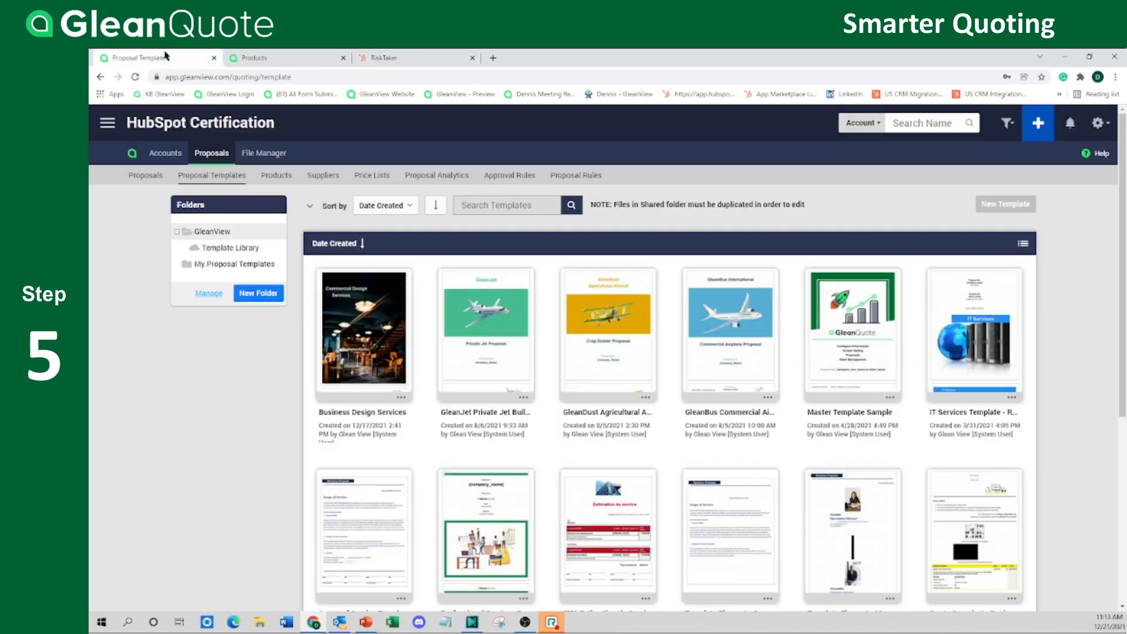
pyautogui.click(259, 58)
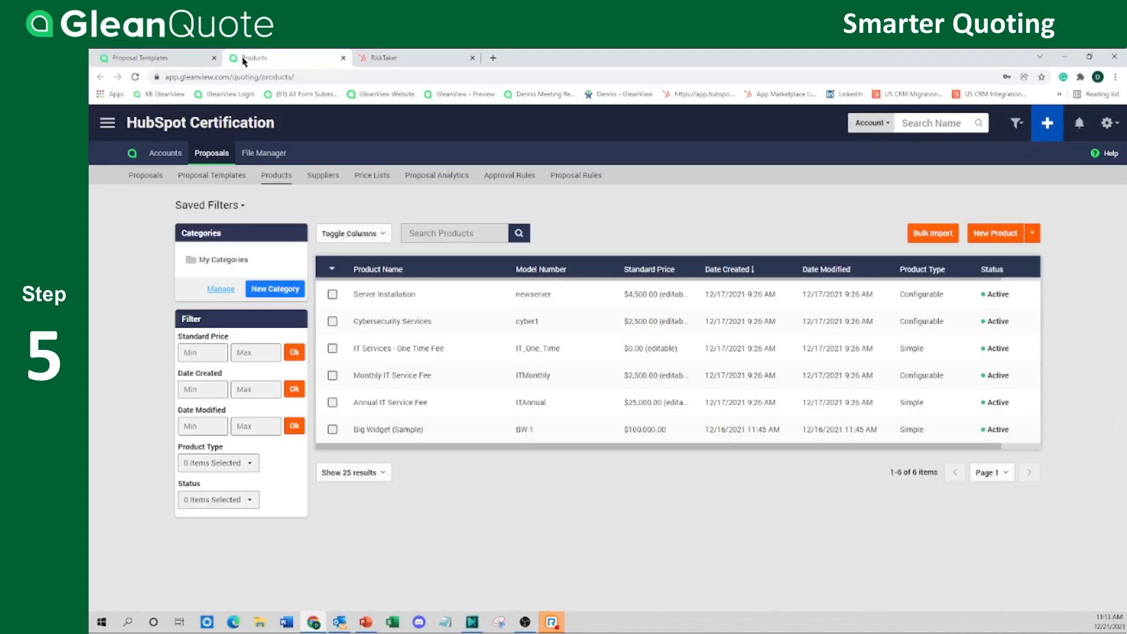
pyautogui.click(183, 59)
pyautogui.click(258, 57)
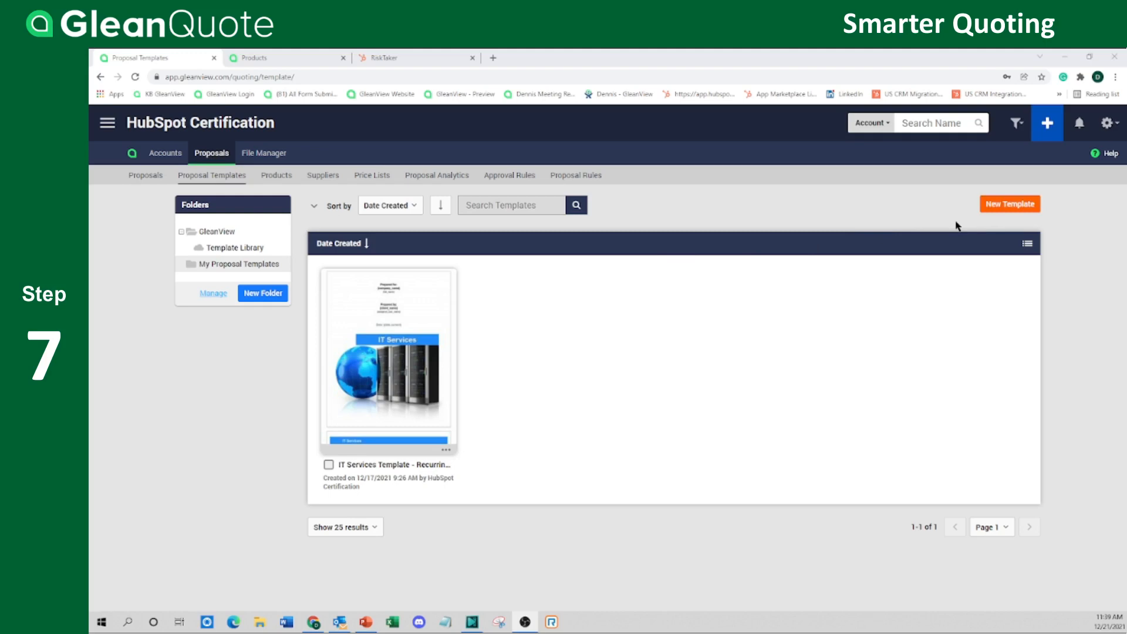
# Step: Preview the IT Services template from the Template Library, look through its pages, and close the preview
pyautogui.click(222, 245)
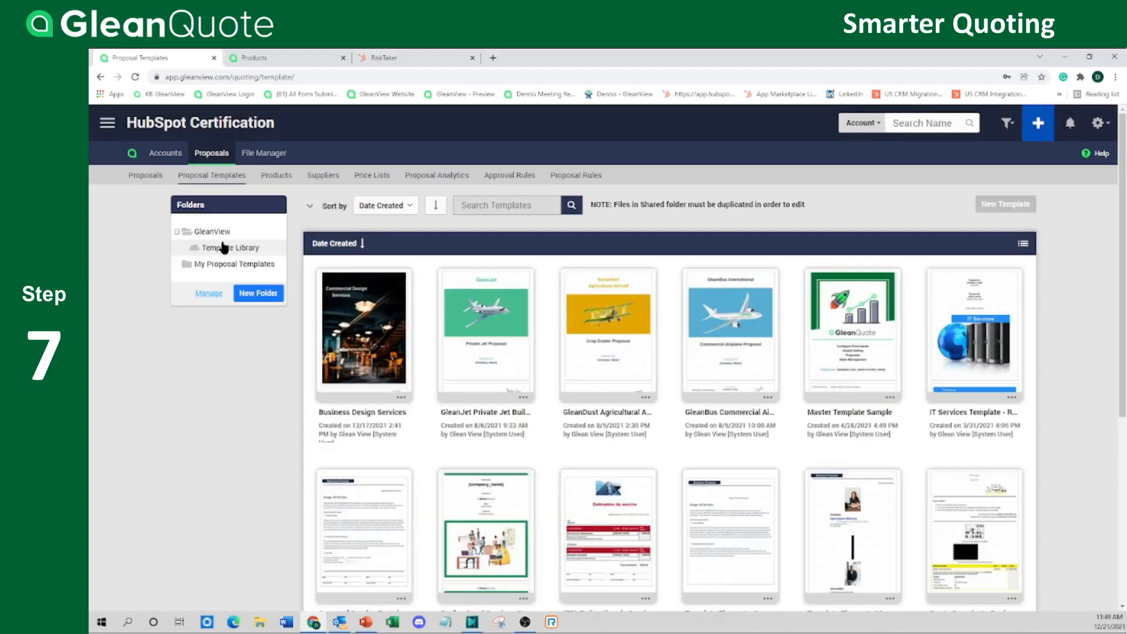
pyautogui.moveTo(379, 331)
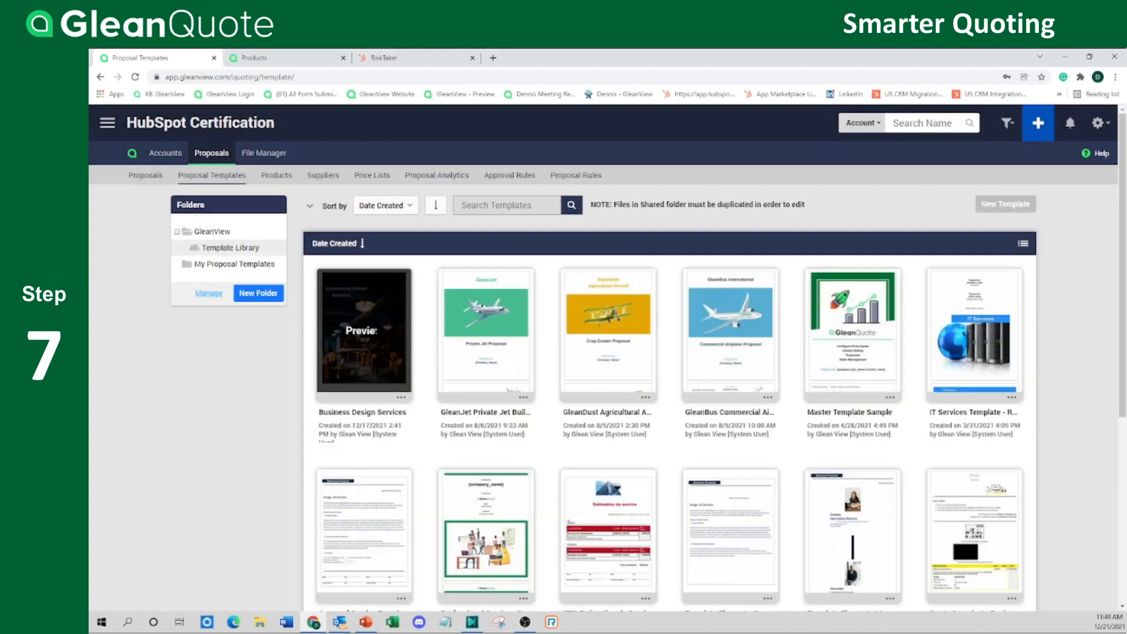
pyautogui.click(974, 331)
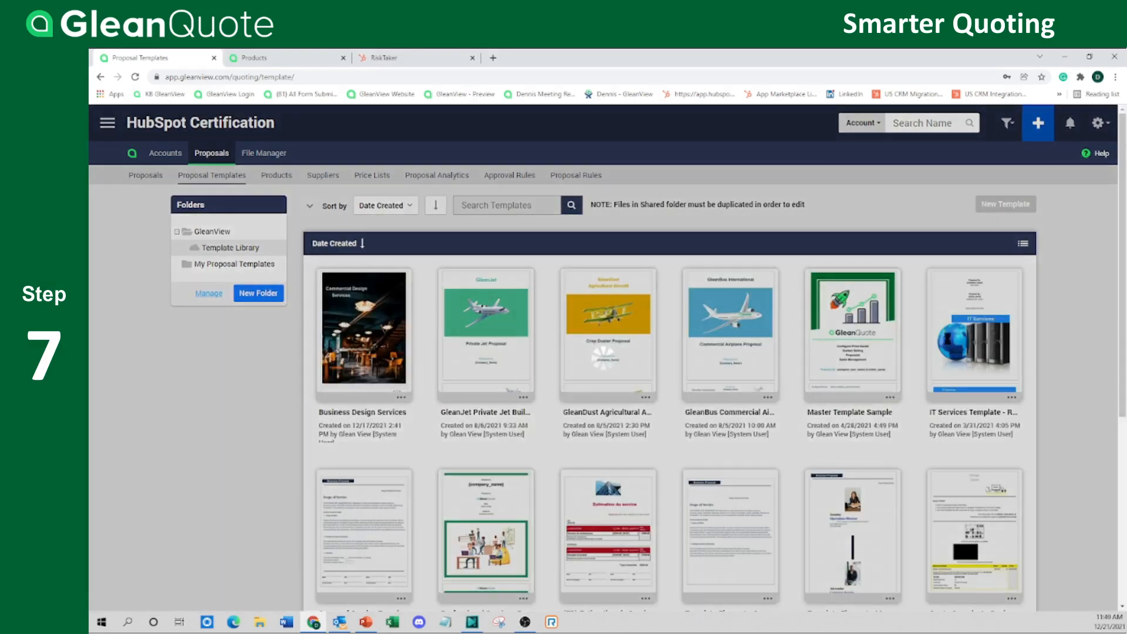
pyautogui.scroll(-6, 528, 339)
pyautogui.scroll(-6, 532, 344)
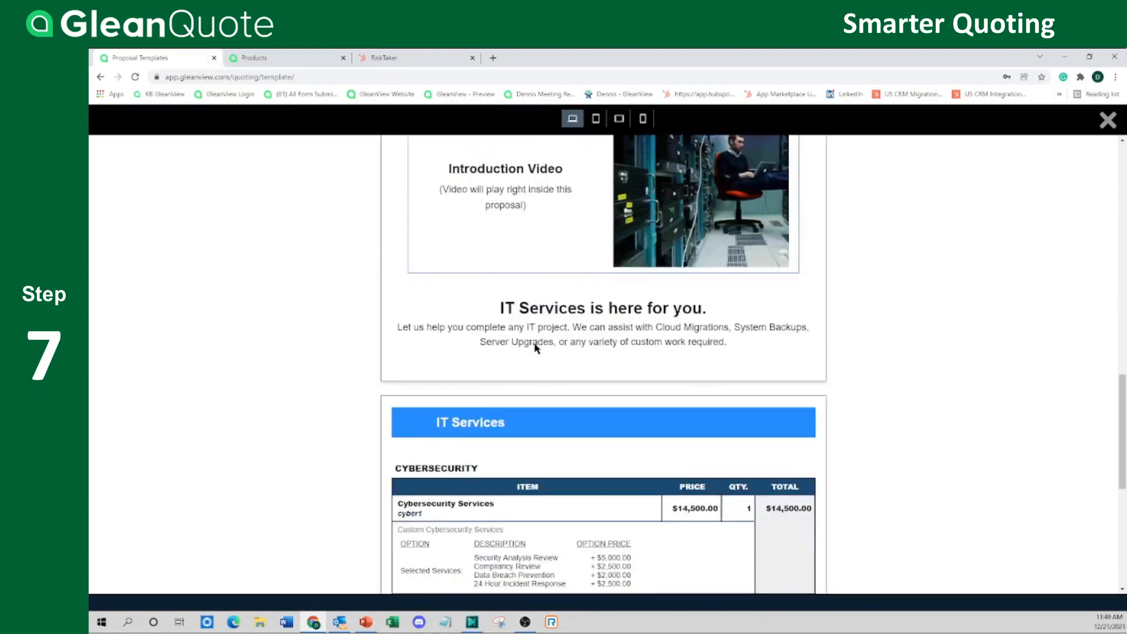
pyautogui.click(1108, 120)
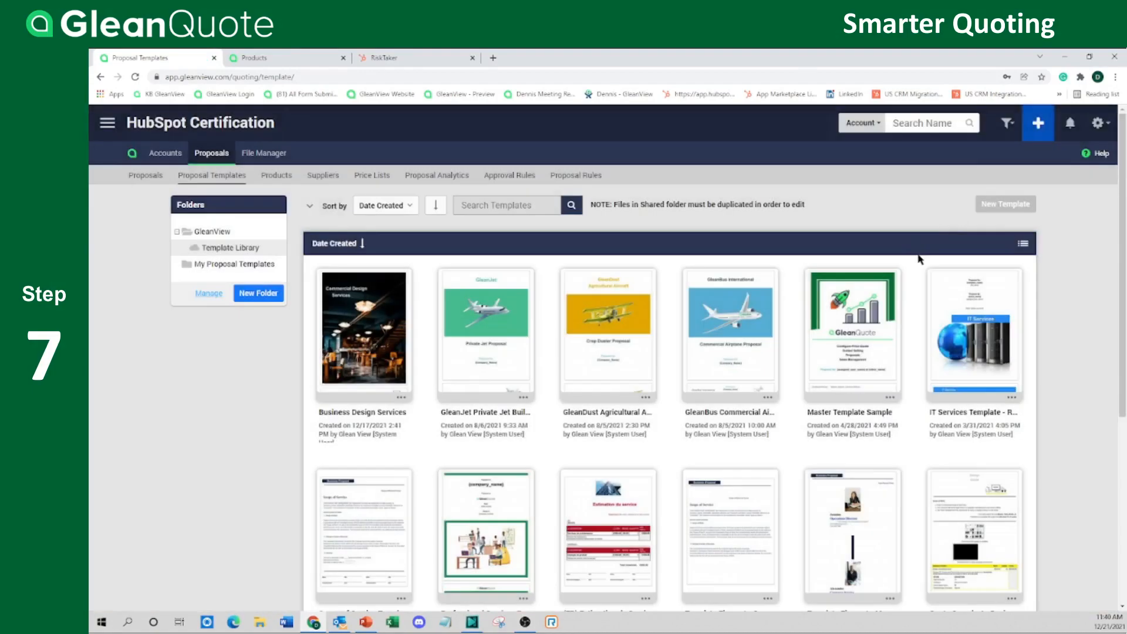
# Step: View the IT Services template's option for copying it to My Proposal Templates, and look at that folder and the product list
pyautogui.click(1011, 399)
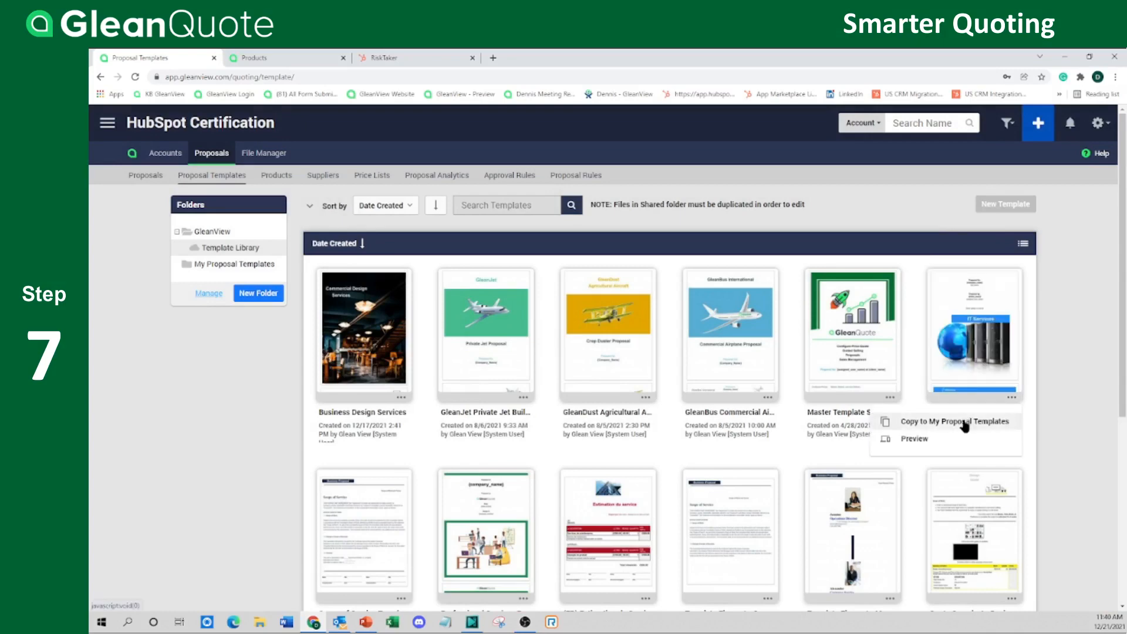
pyautogui.click(208, 265)
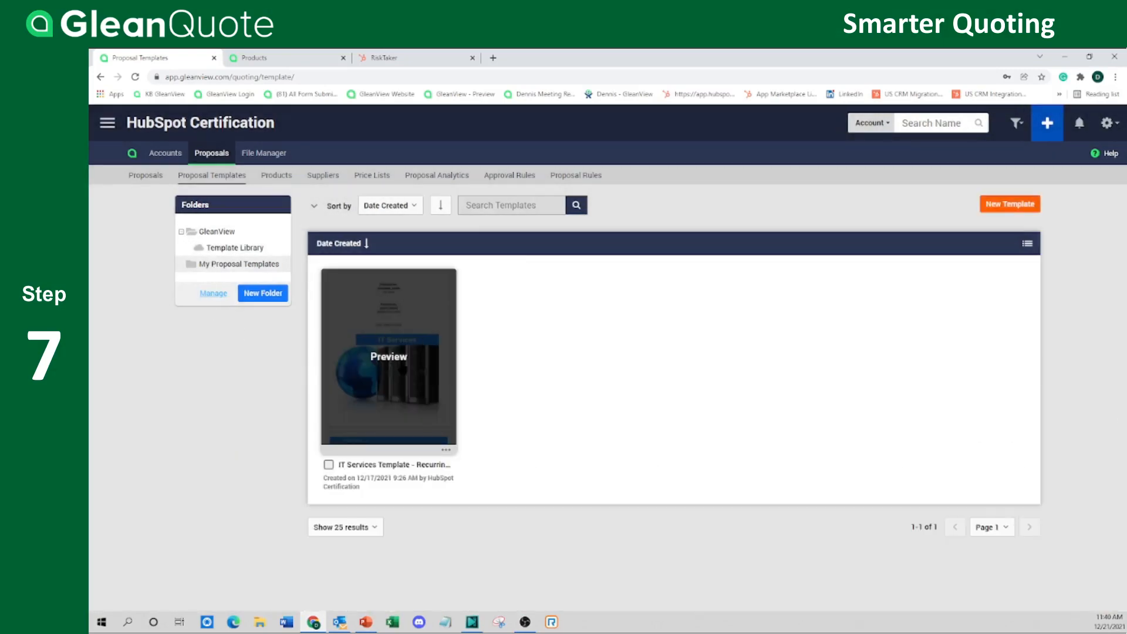
pyautogui.click(269, 59)
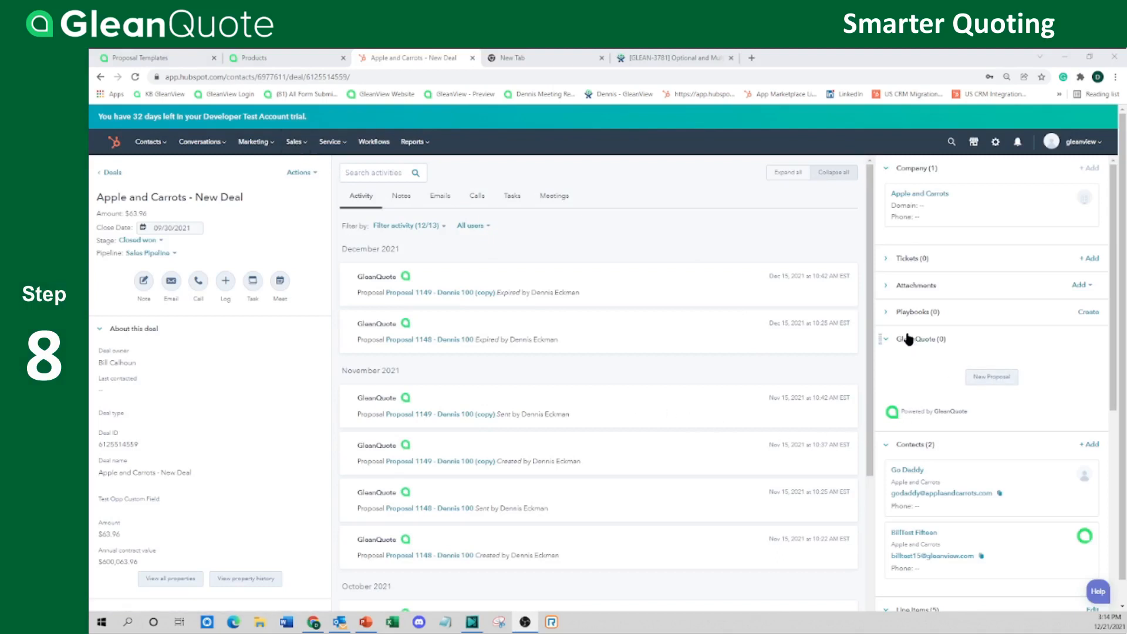
# Step: Create a GleanQuote proposal from the deal with a test demo name, the IT Services Template - Recurring Pricing (copy), and the Standard Price List
pyautogui.click(991, 377)
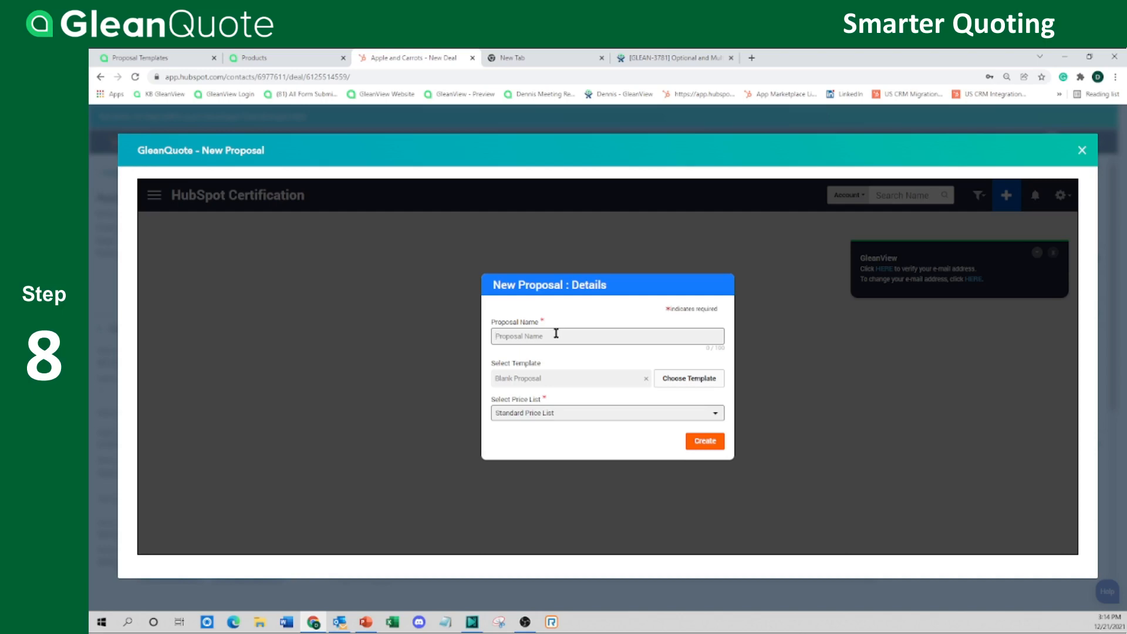
pyautogui.write('Test Demo Dennis')
pyautogui.click(692, 379)
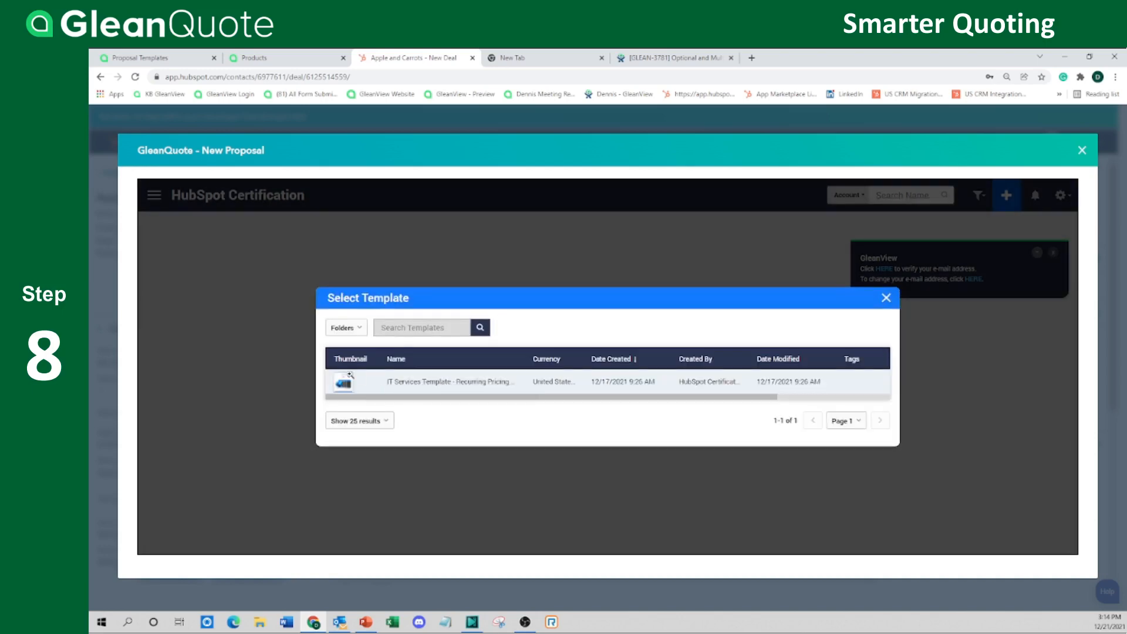
pyautogui.click(414, 383)
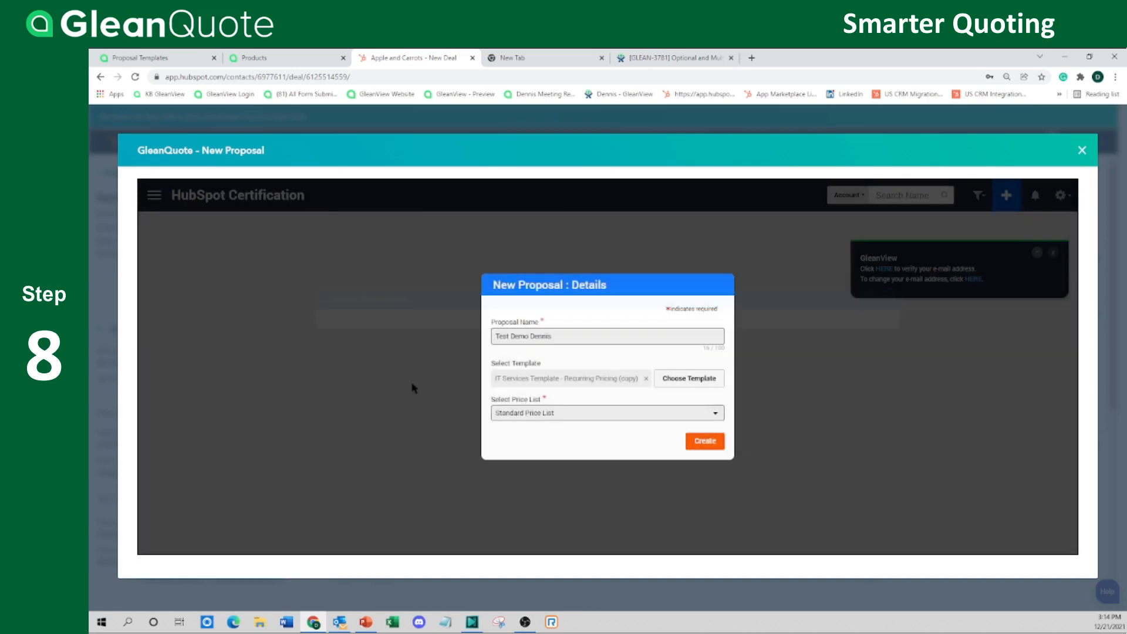
pyautogui.click(571, 417)
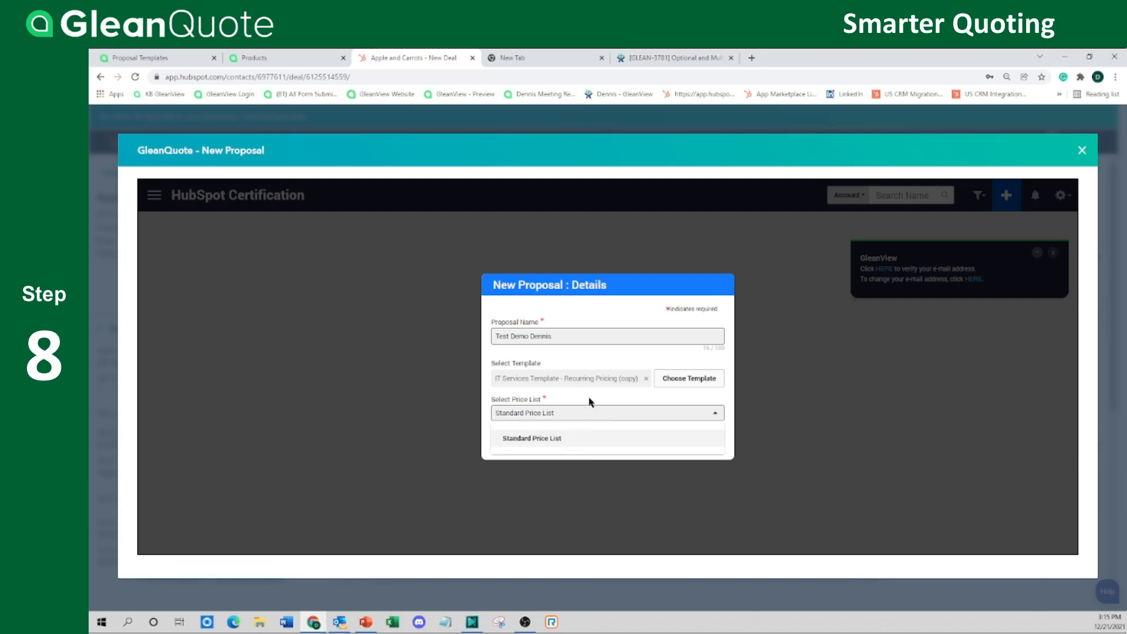
pyautogui.click(707, 413)
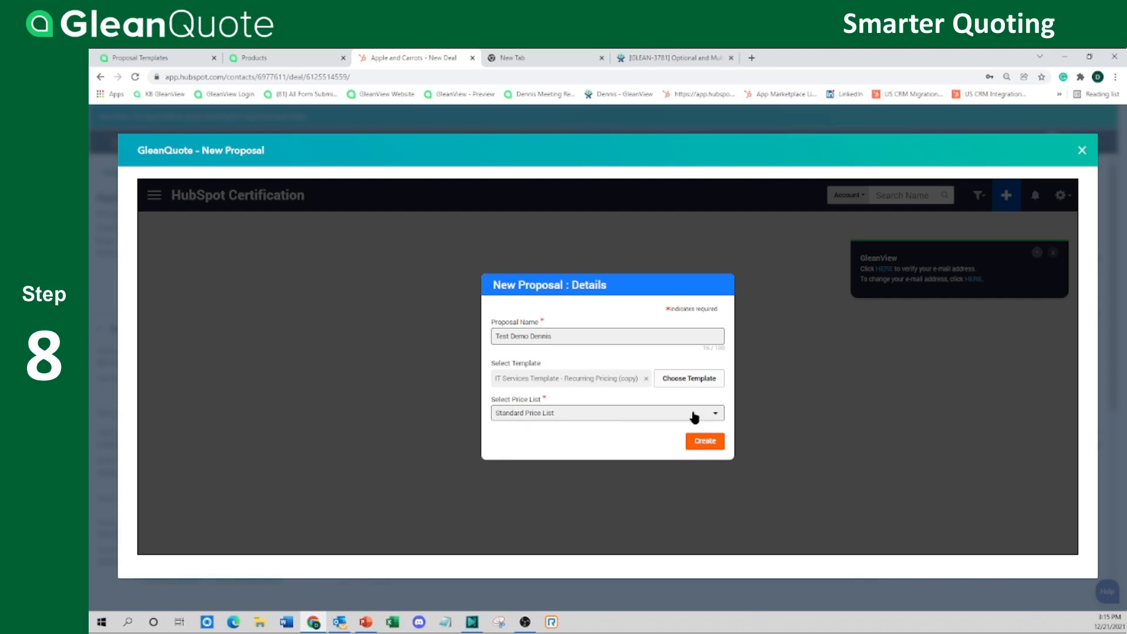
pyautogui.click(708, 442)
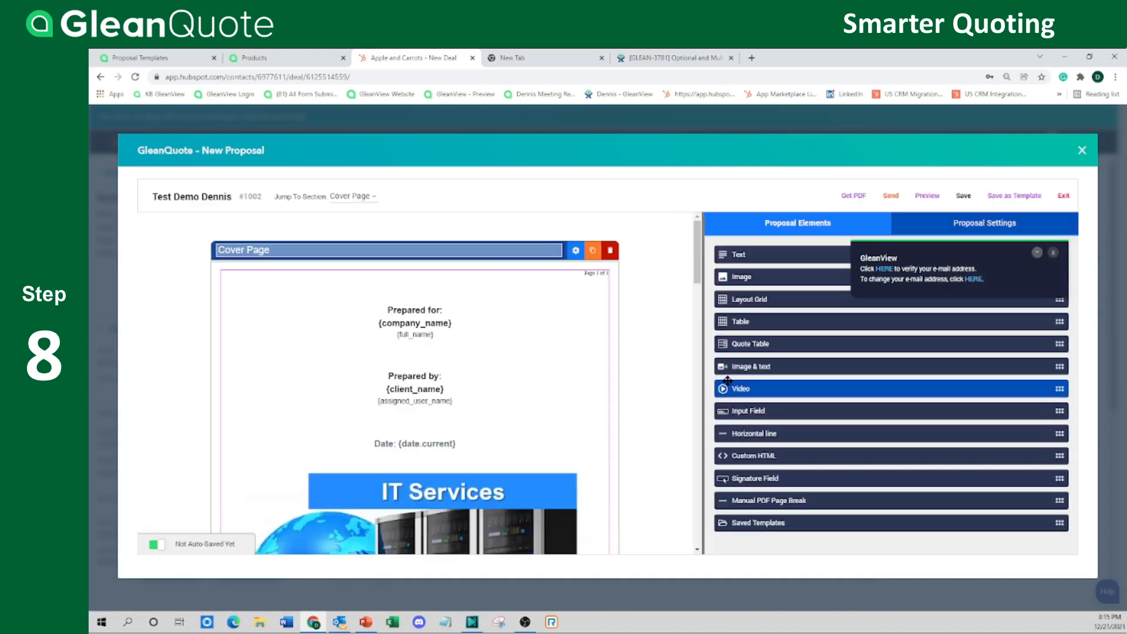
# Step: Look through the proposal's pages, quote table and signature field, and view the saved templates that can be inserted
pyautogui.scroll(-10, 640, 334)
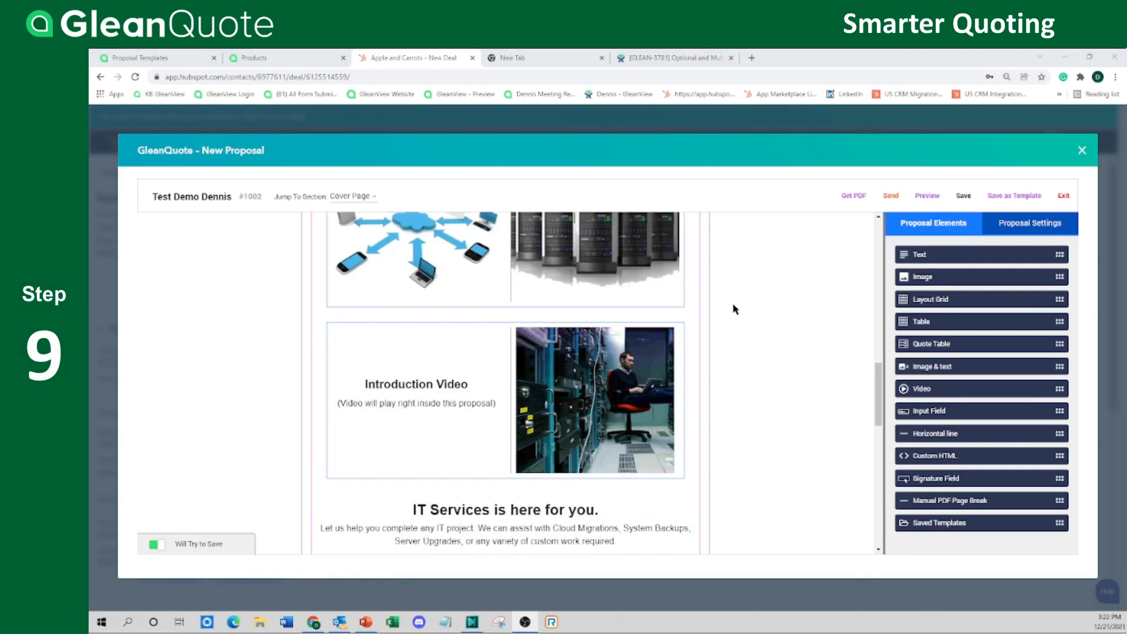
pyautogui.scroll(-8, 734, 310)
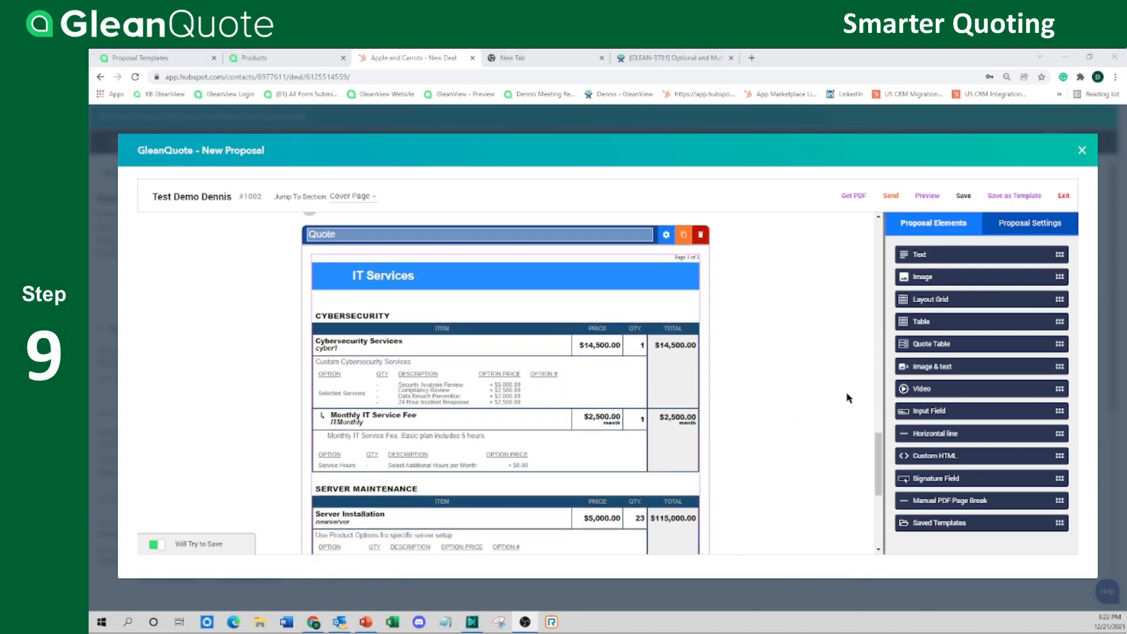
pyautogui.moveTo(901, 277)
pyautogui.mouseDown()
pyautogui.moveTo(648, 317)
pyautogui.moveTo(900, 280)
pyautogui.mouseUp()
pyautogui.scroll(-2, 798, 442)
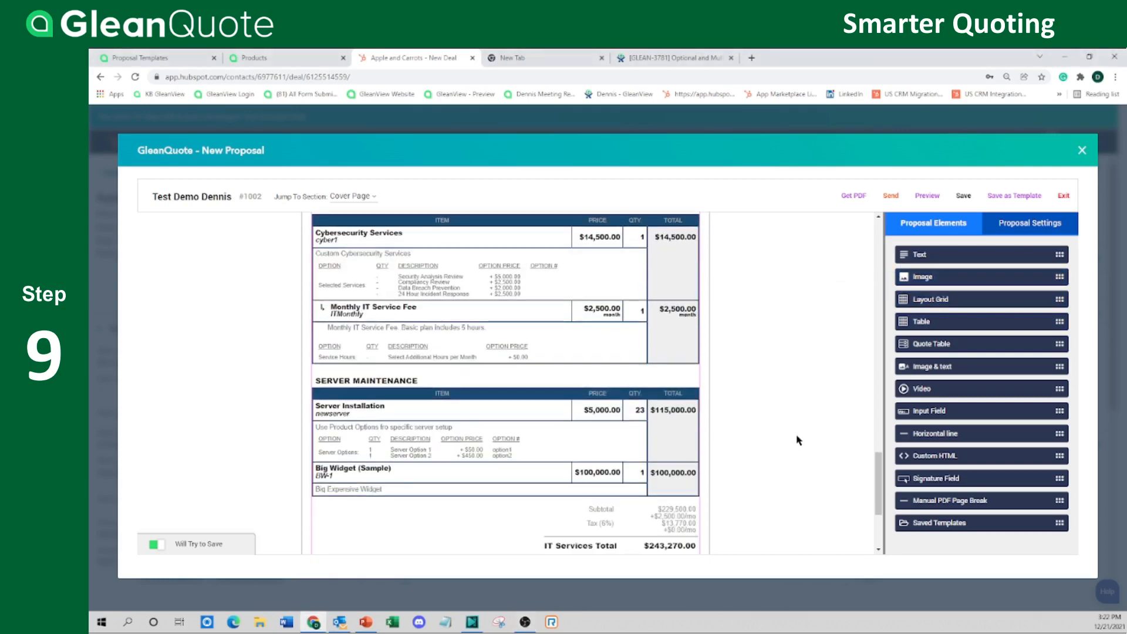
pyautogui.moveTo(940, 478); pyautogui.dragTo(660, 473)
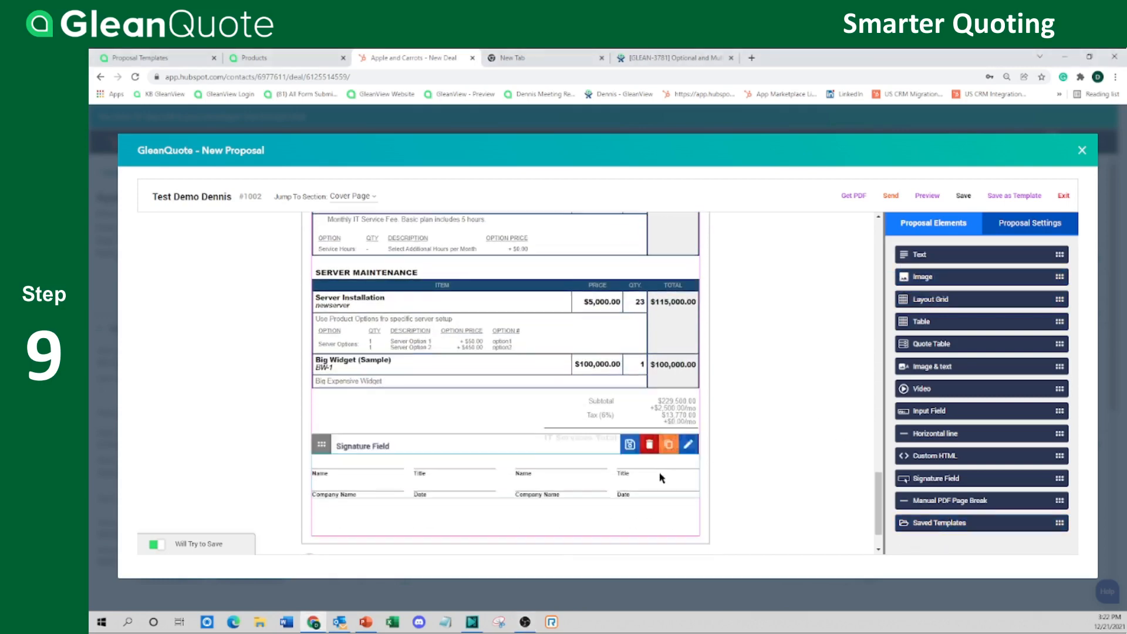
pyautogui.moveTo(954, 492)
pyautogui.mouseDown()
pyautogui.moveTo(951, 473)
pyautogui.moveTo(602, 473)
pyautogui.moveTo(963, 469)
pyautogui.moveTo(951, 475)
pyautogui.mouseUp()
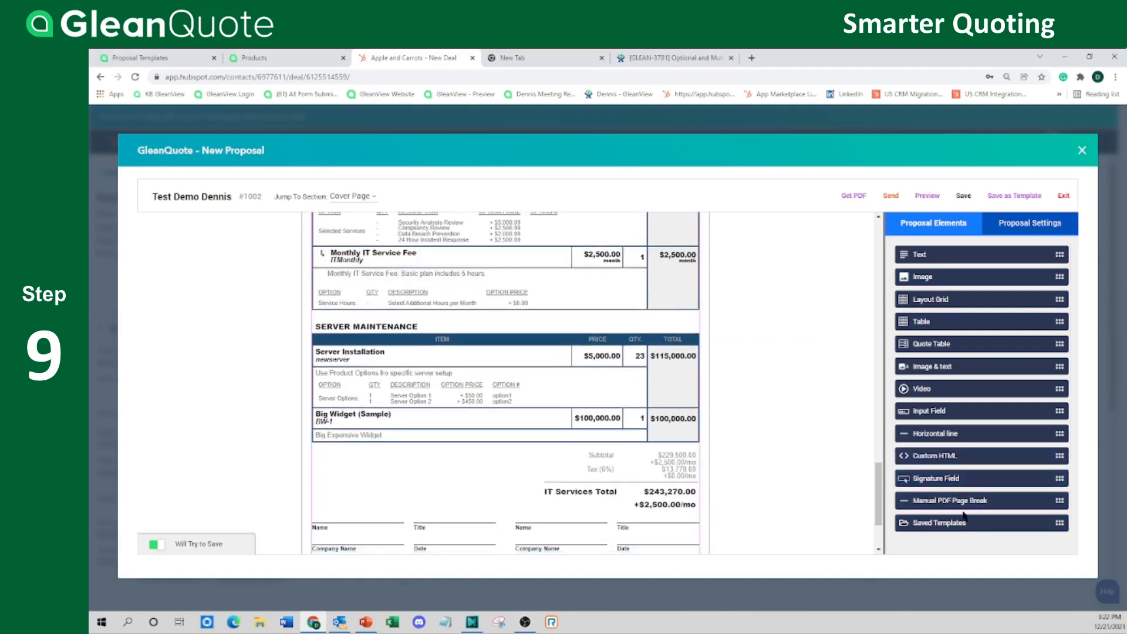
pyautogui.moveTo(911, 523); pyautogui.dragTo(508, 483)
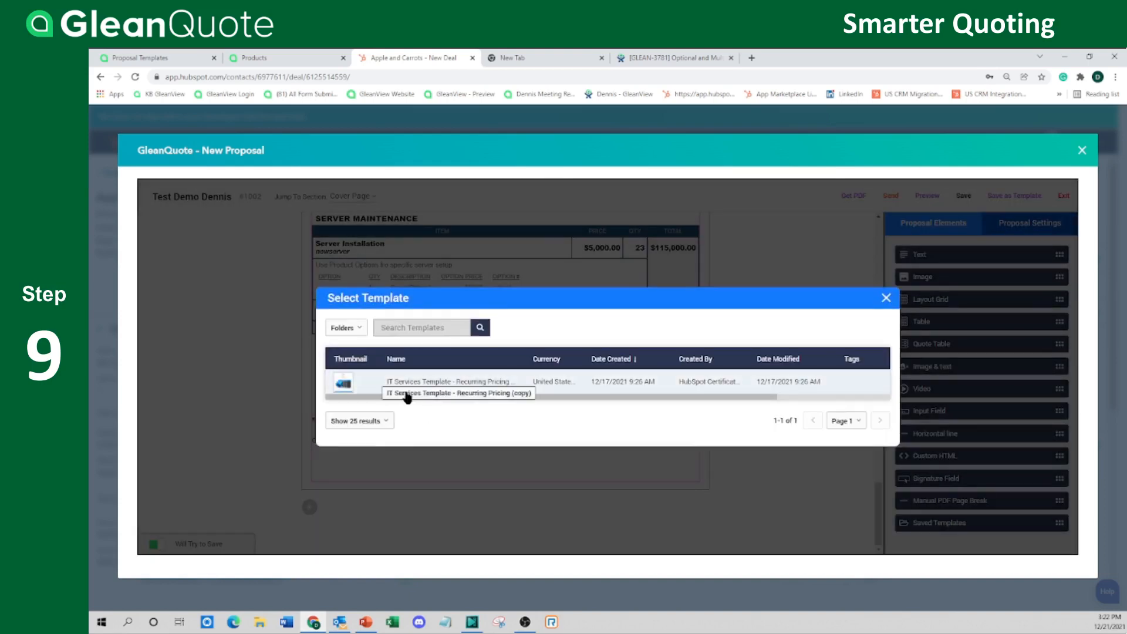
pyautogui.click(886, 298)
# Step: In the proposal's quote table, set the Server Installation quantity to 2 and the Cybersecurity Services price to $4500
pyautogui.scroll(4, 578, 424)
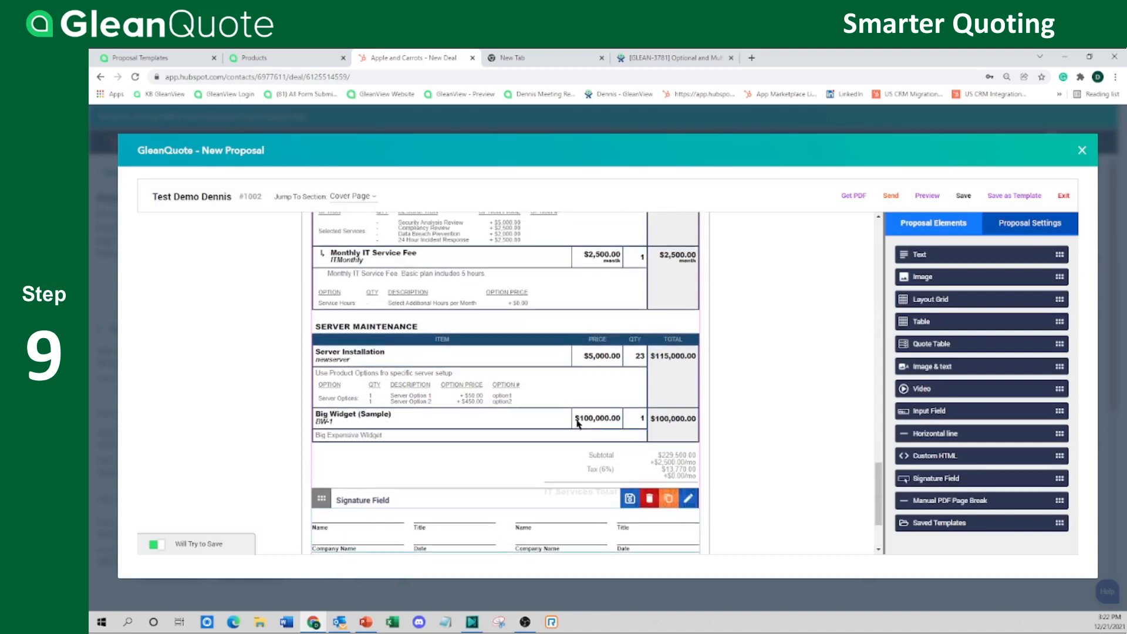
pyautogui.scroll(1, 512, 336)
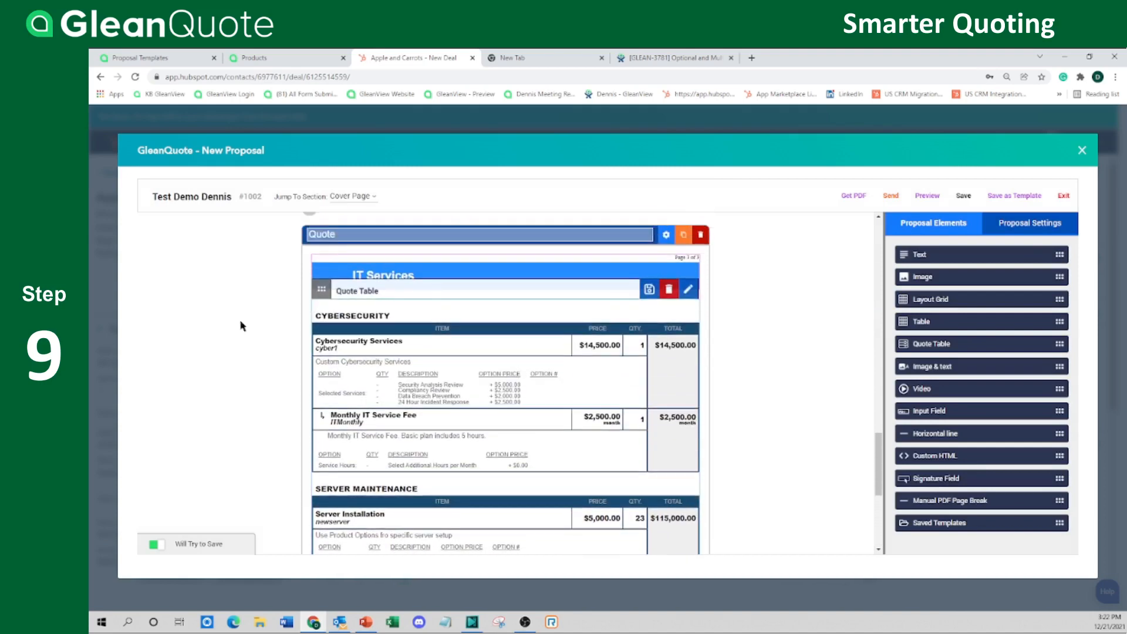
pyautogui.click(454, 386)
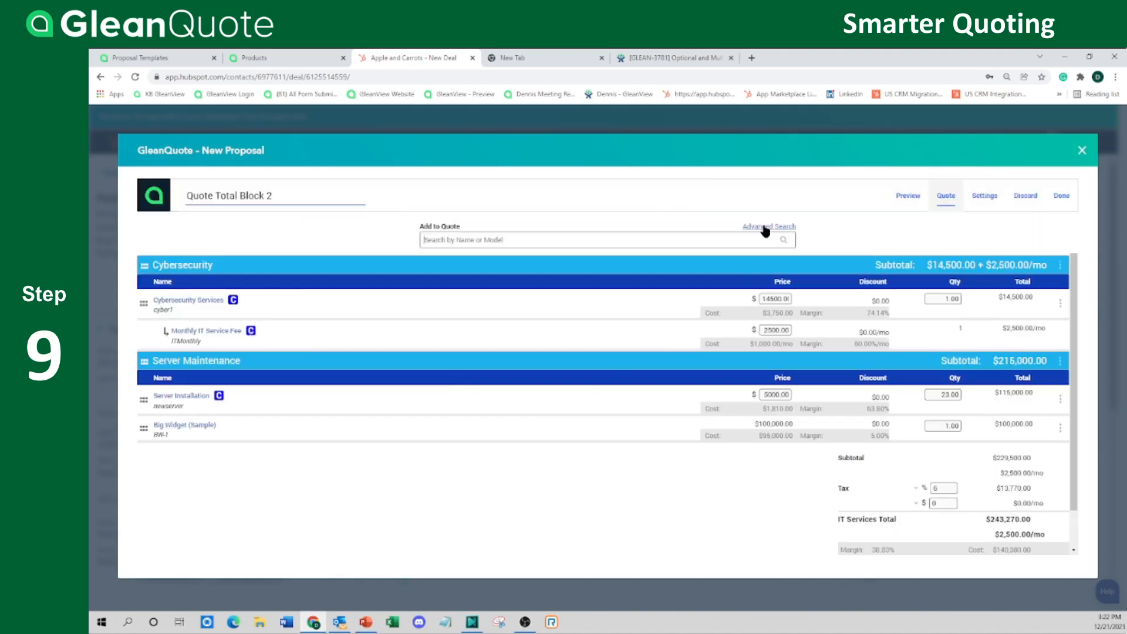
pyautogui.moveTo(929, 396); pyautogui.dragTo(964, 403)
pyautogui.write('1')
pyautogui.moveTo(759, 300); pyautogui.dragTo(820, 299)
pyautogui.write('450')
pyautogui.click(822, 263)
# Step: Add the Annual IT Service Fee and Monthly IT Service Fee products to the quote through the advanced product search
pyautogui.click(775, 226)
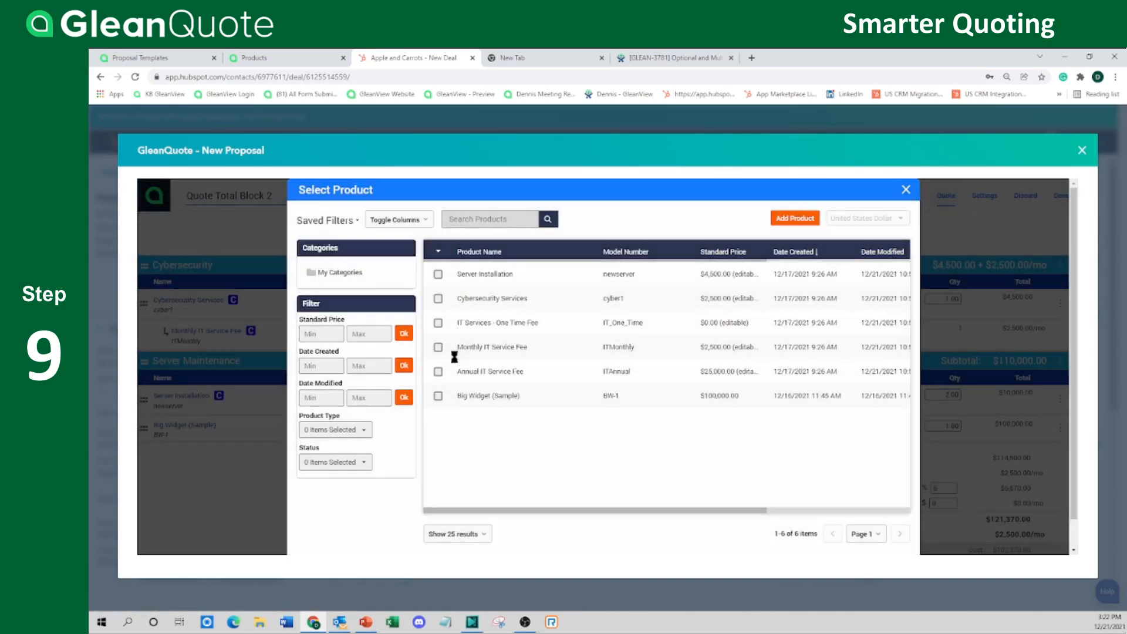
pyautogui.click(438, 372)
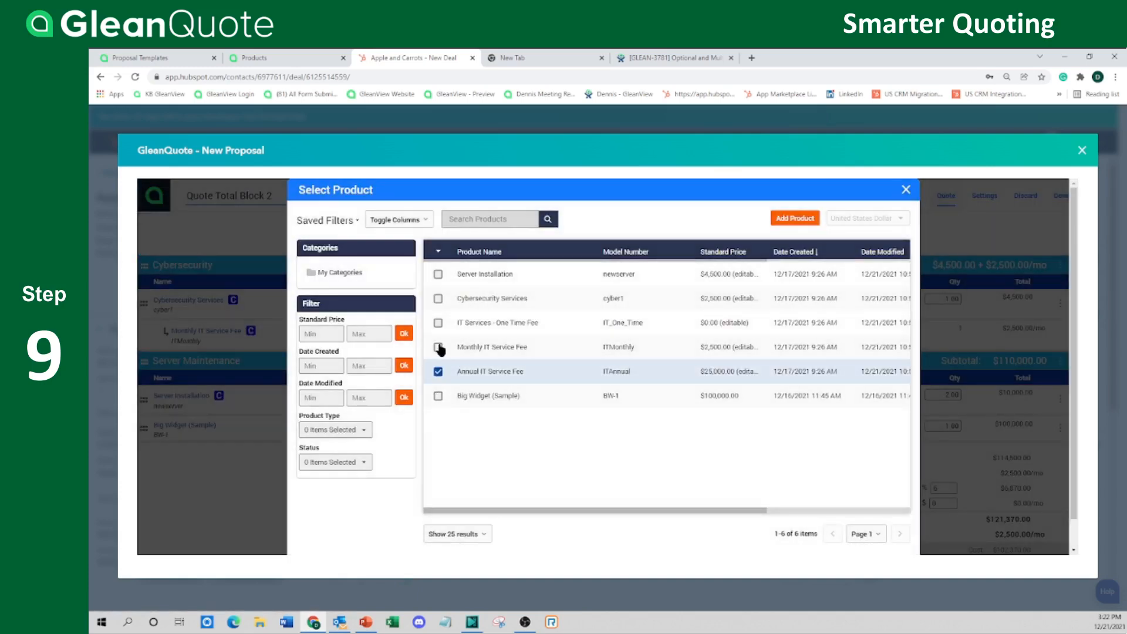
pyautogui.click(438, 348)
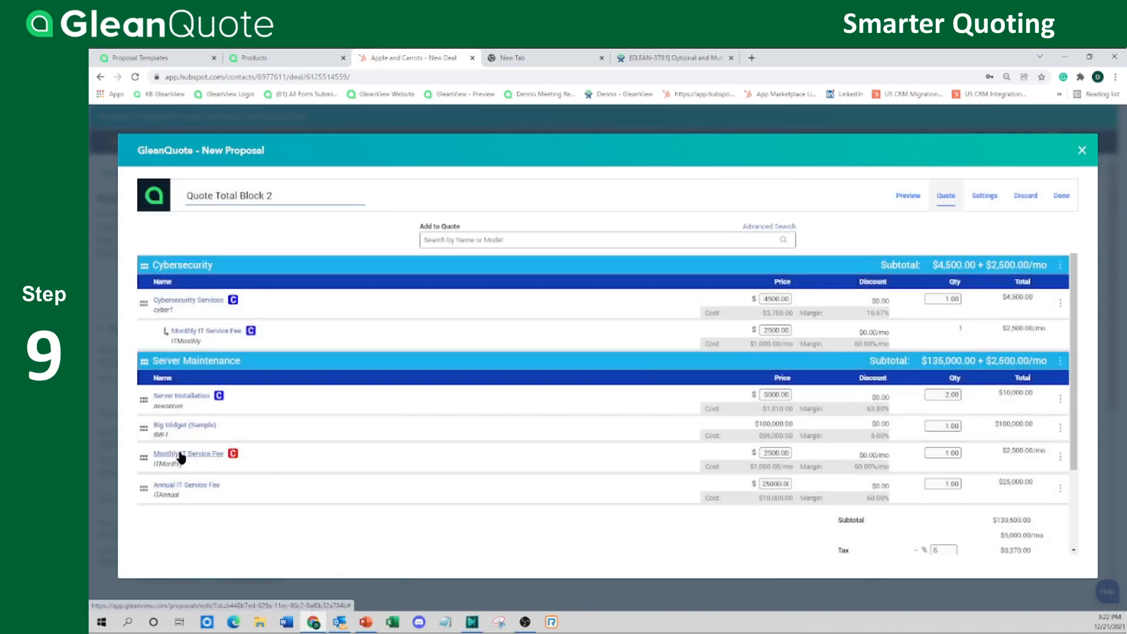
# Step: Set the added Monthly IT Service Fee's Service Hours option to 5 additional hours per month, then save the line item and the quote table
pyautogui.click(181, 456)
pyautogui.click(391, 336)
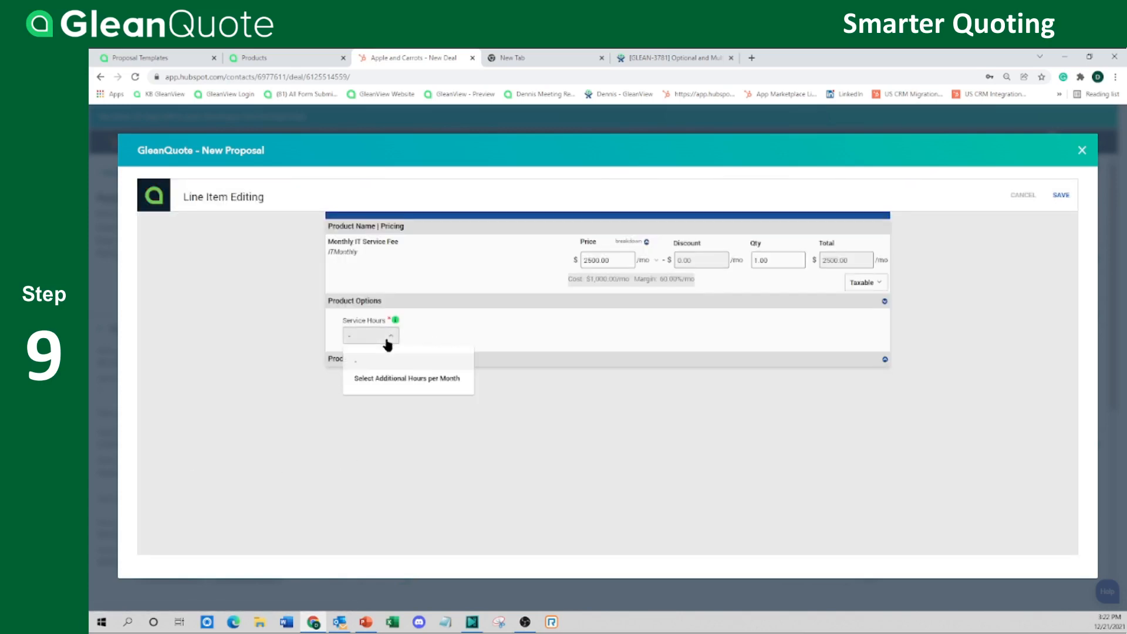
pyautogui.click(385, 376)
pyautogui.click(1061, 195)
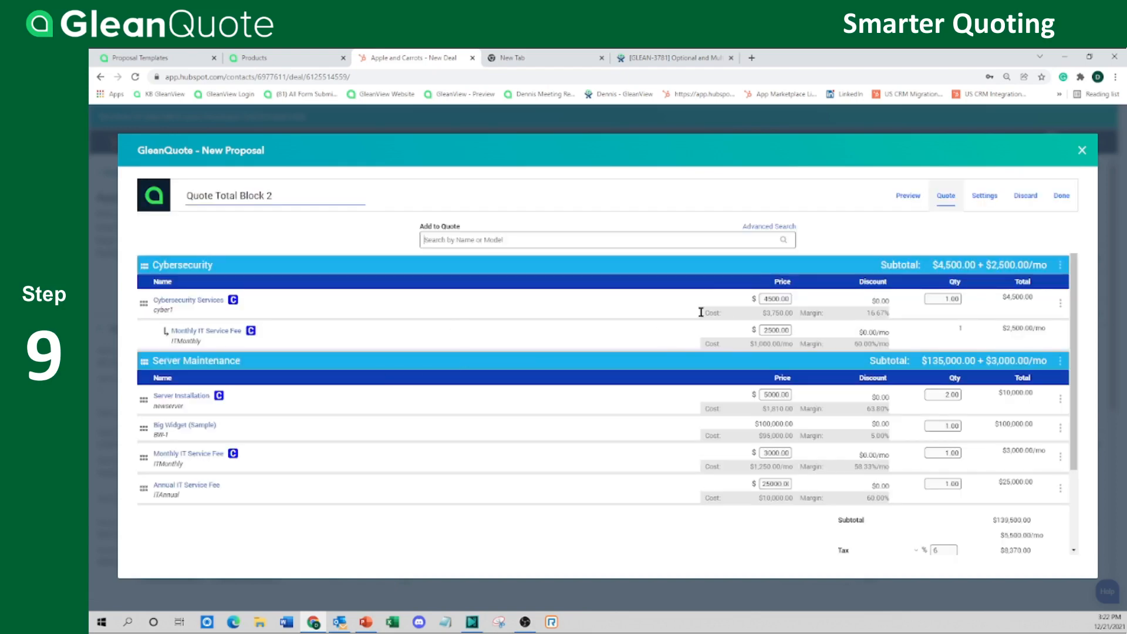
pyautogui.click(1061, 195)
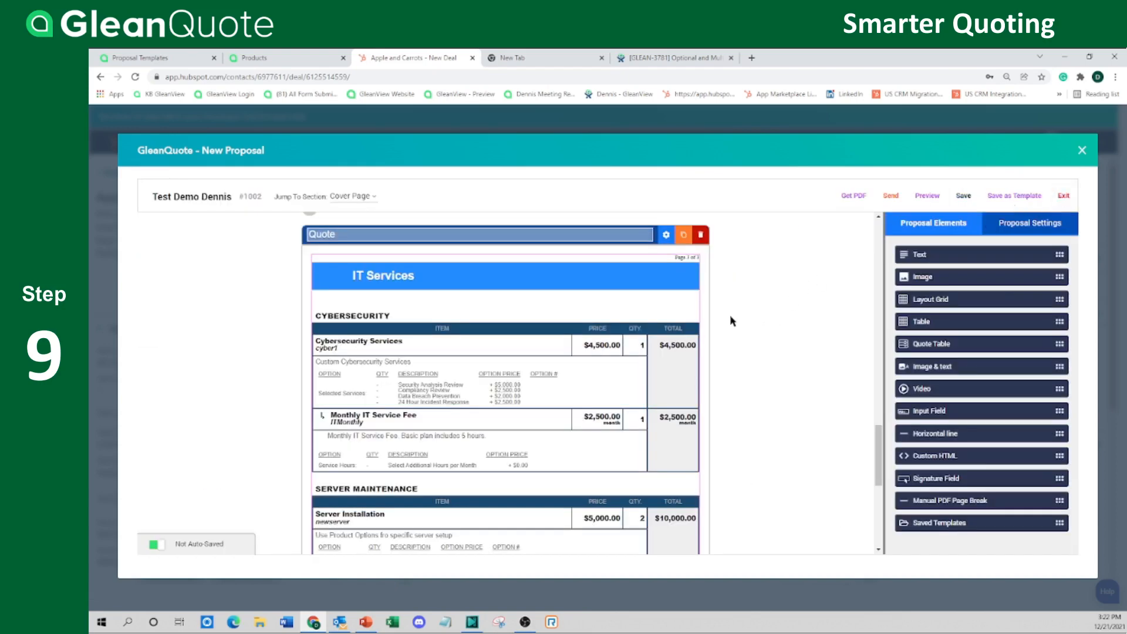
# Step: Preview the proposal from the cover page through the quote, and check its tablet and landscape phone layouts
pyautogui.scroll(5, 731, 315)
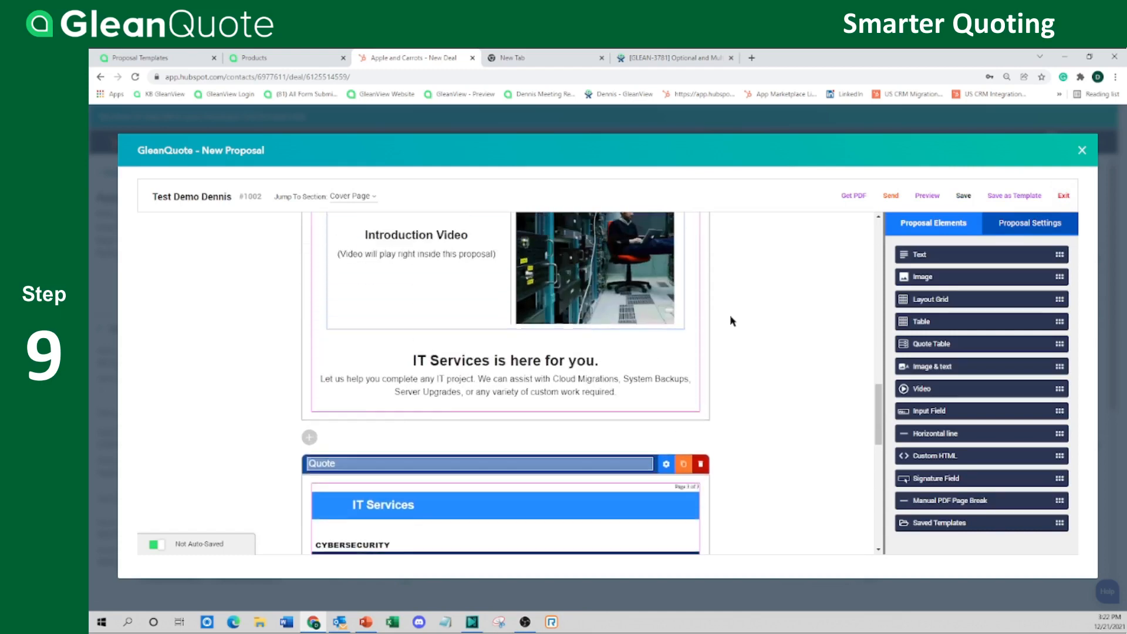
pyautogui.click(927, 196)
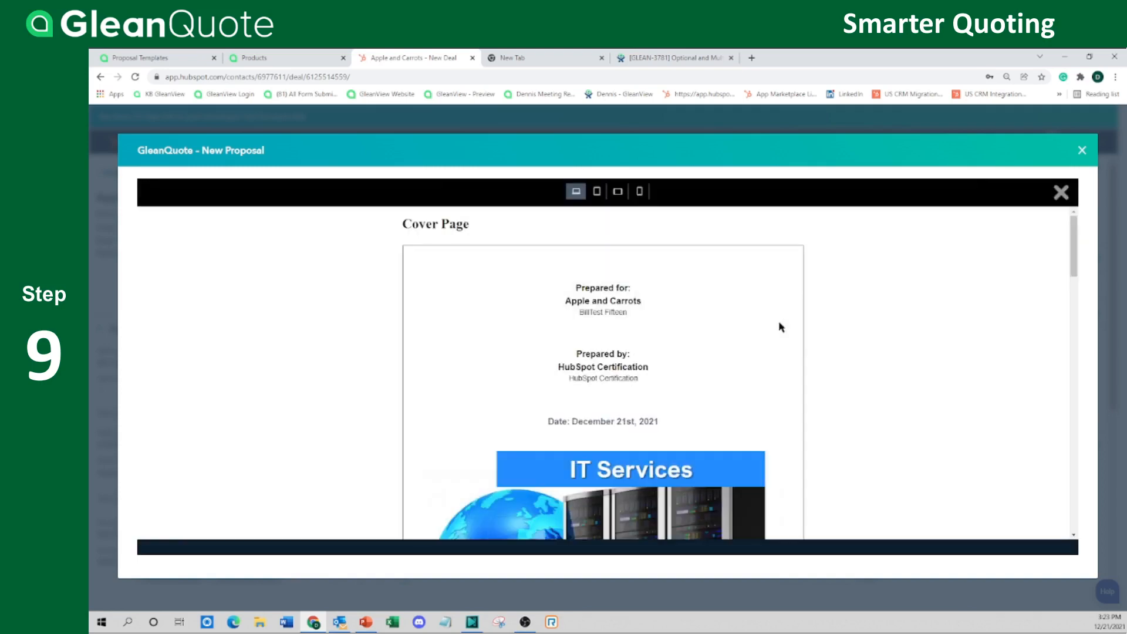
pyautogui.scroll(-5, 350, 328)
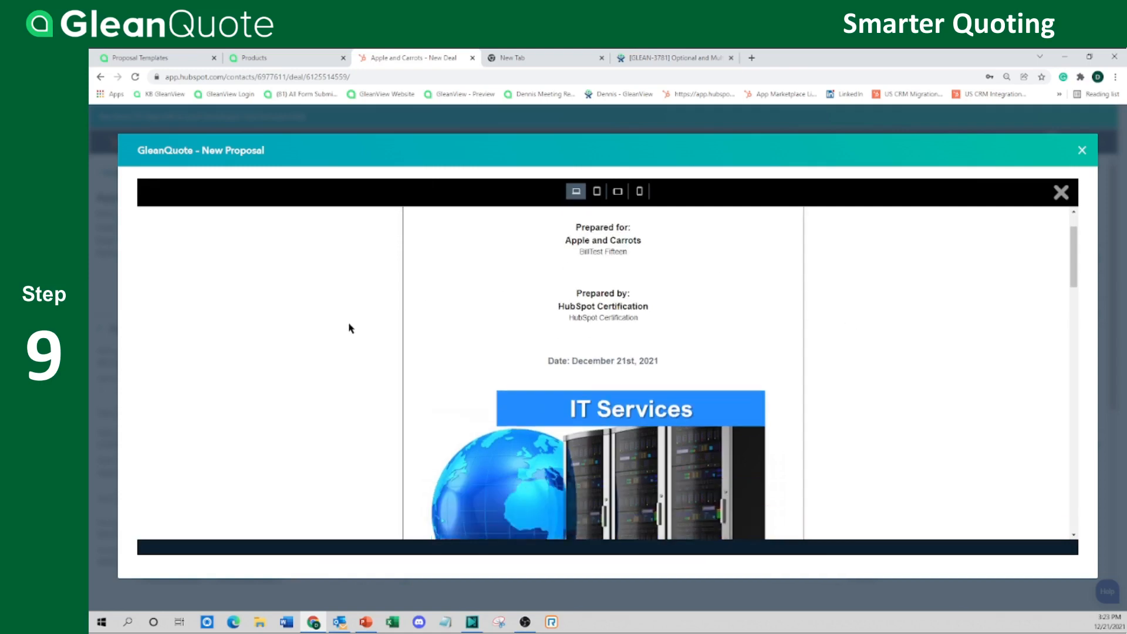
pyautogui.scroll(-15, 351, 327)
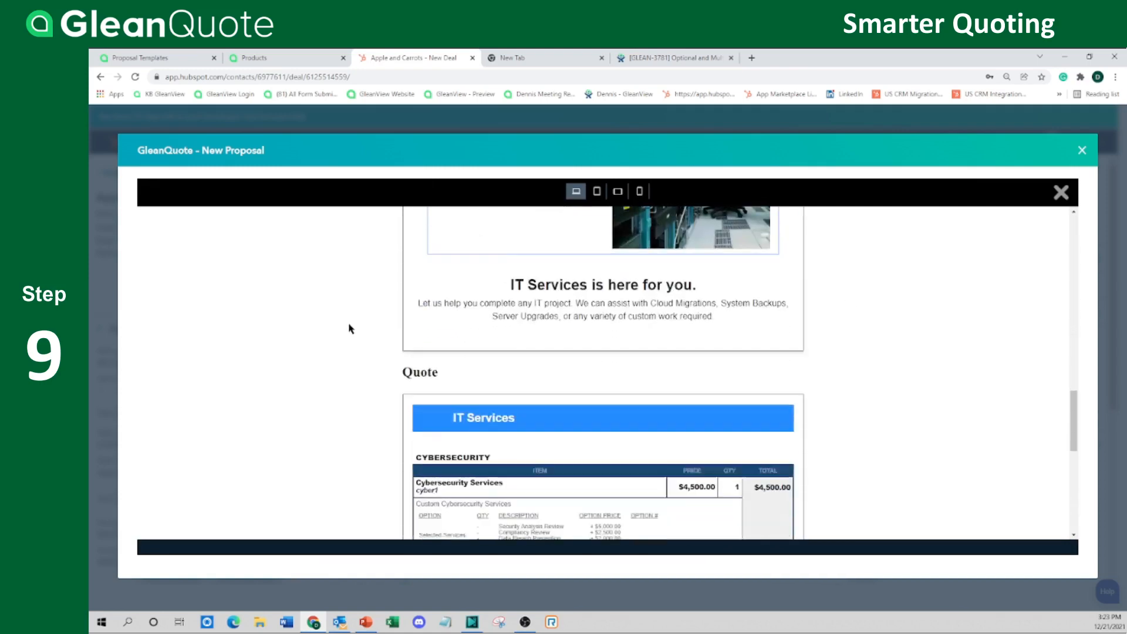
pyautogui.scroll(-3, 350, 328)
pyautogui.scroll(12, 351, 328)
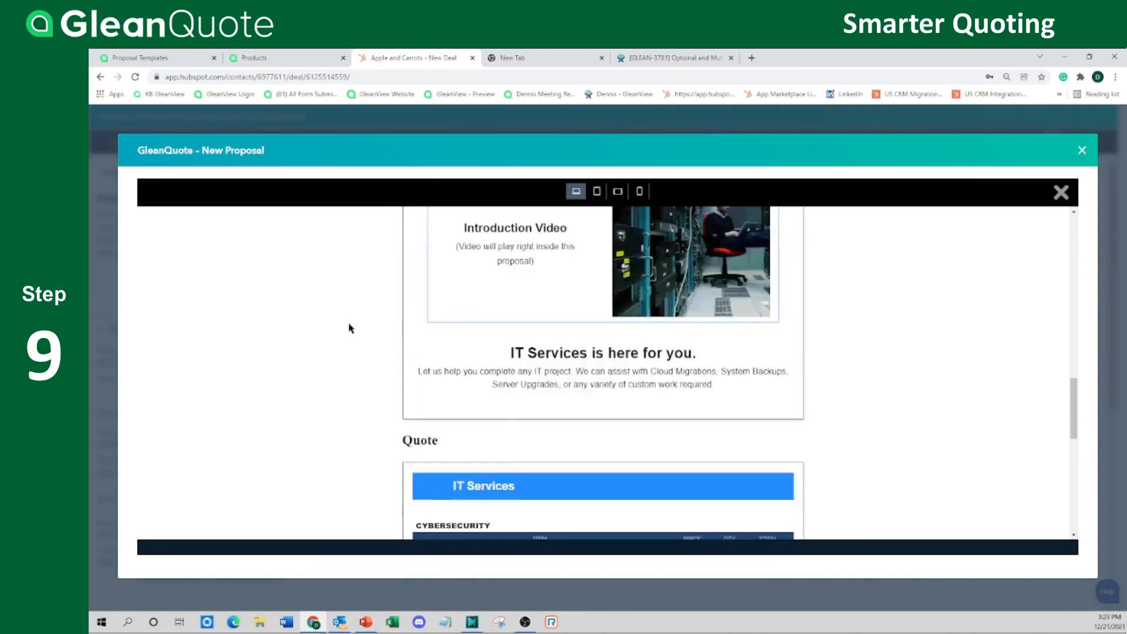
pyautogui.click(596, 191)
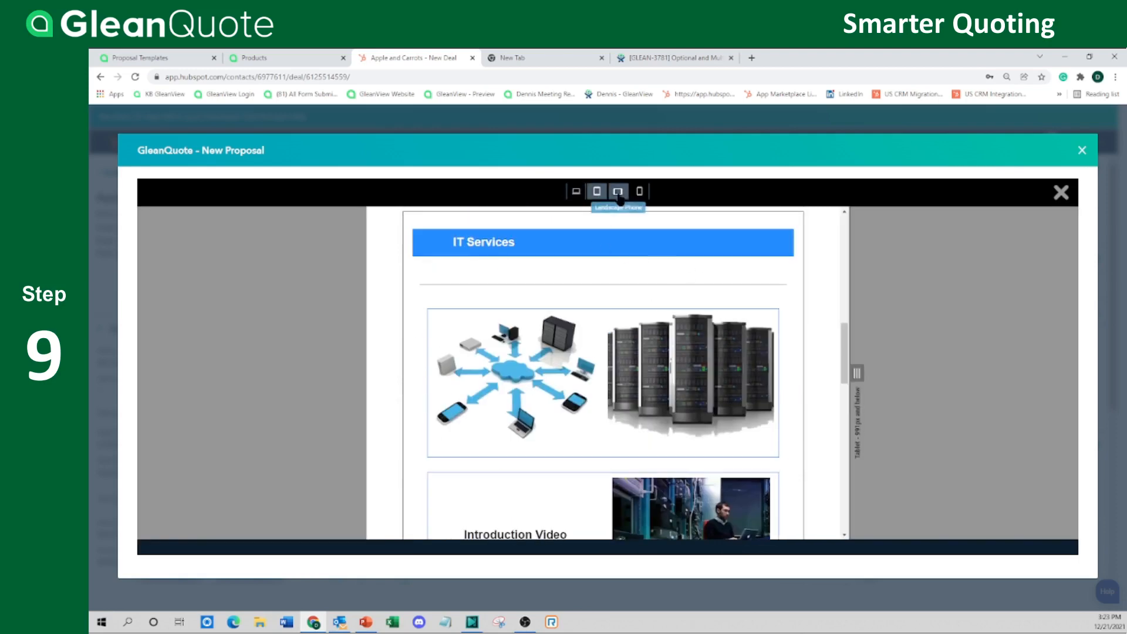
pyautogui.click(618, 190)
pyautogui.scroll(-10, 742, 320)
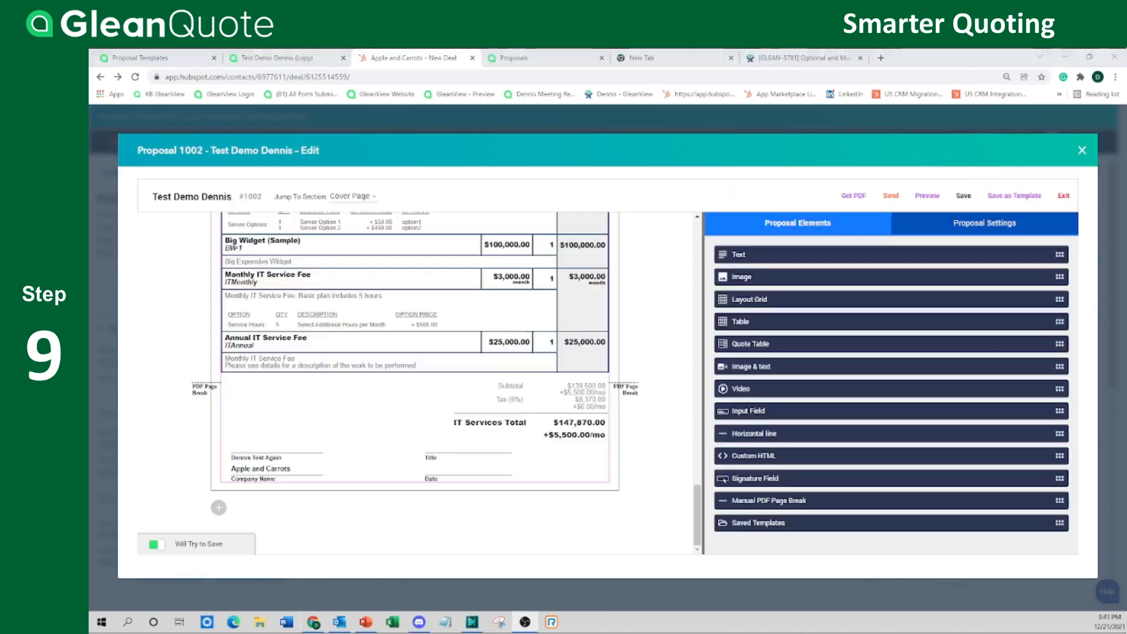
# Step: Assign the test contact as signer in the signature field below the quote totals and finish editing the field
pyautogui.scroll(15, 663, 291)
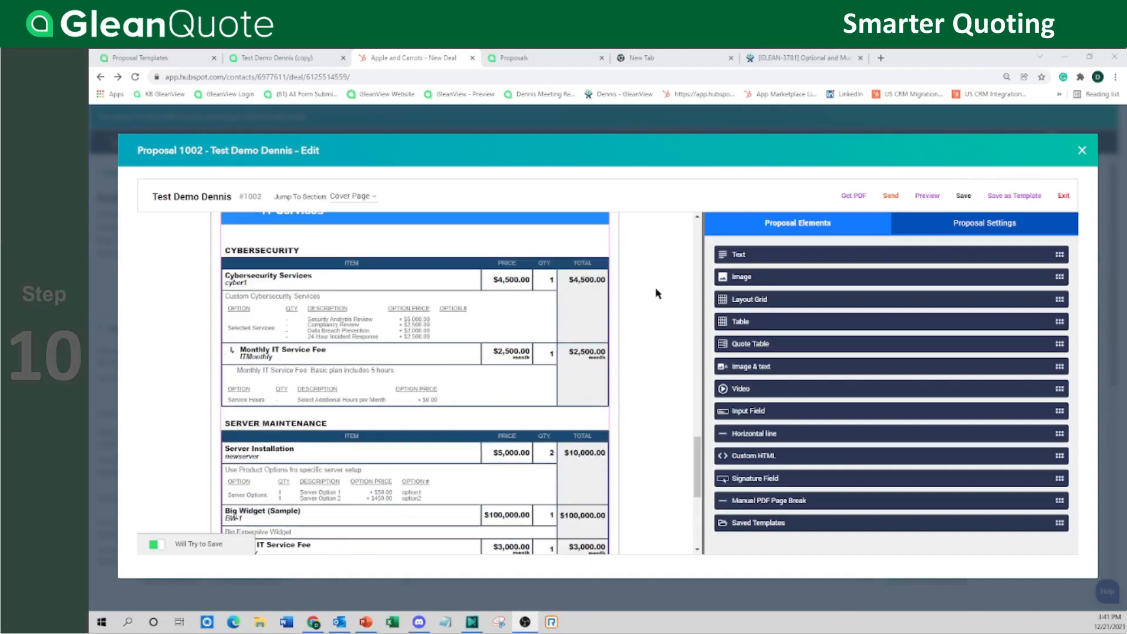
pyautogui.scroll(-15, 657, 294)
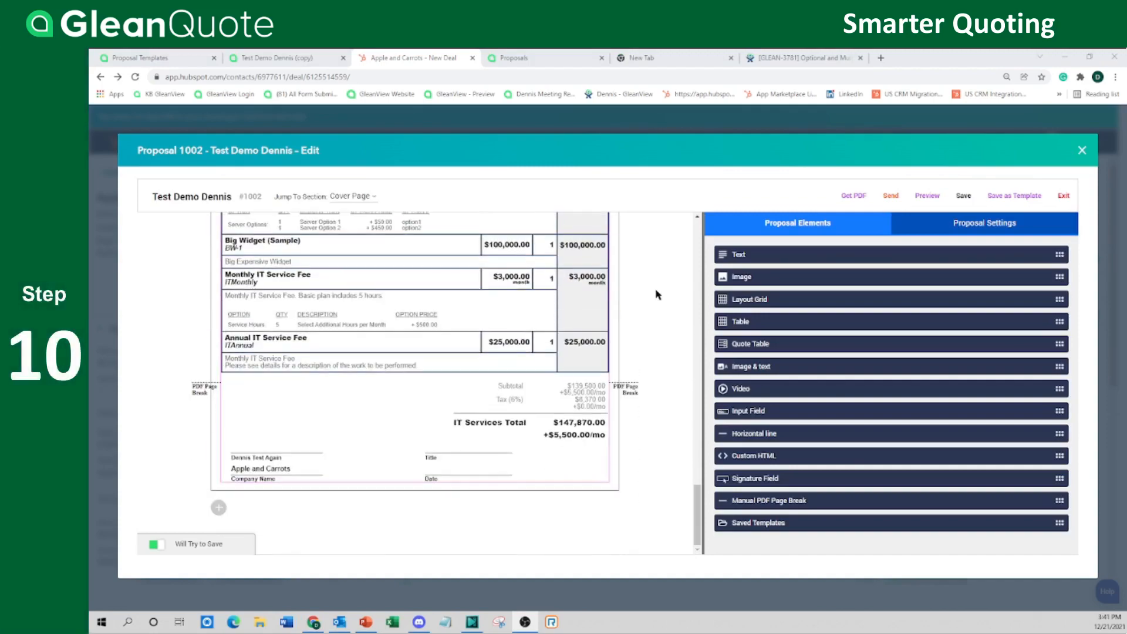
pyautogui.moveTo(458, 444)
pyautogui.click(440, 463)
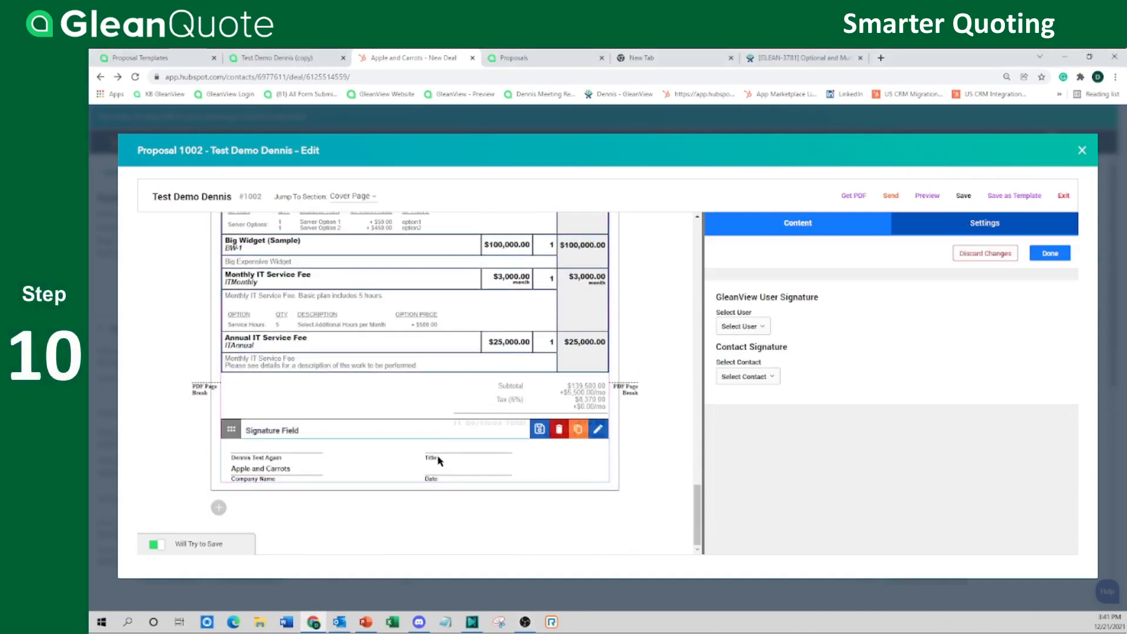
pyautogui.click(769, 377)
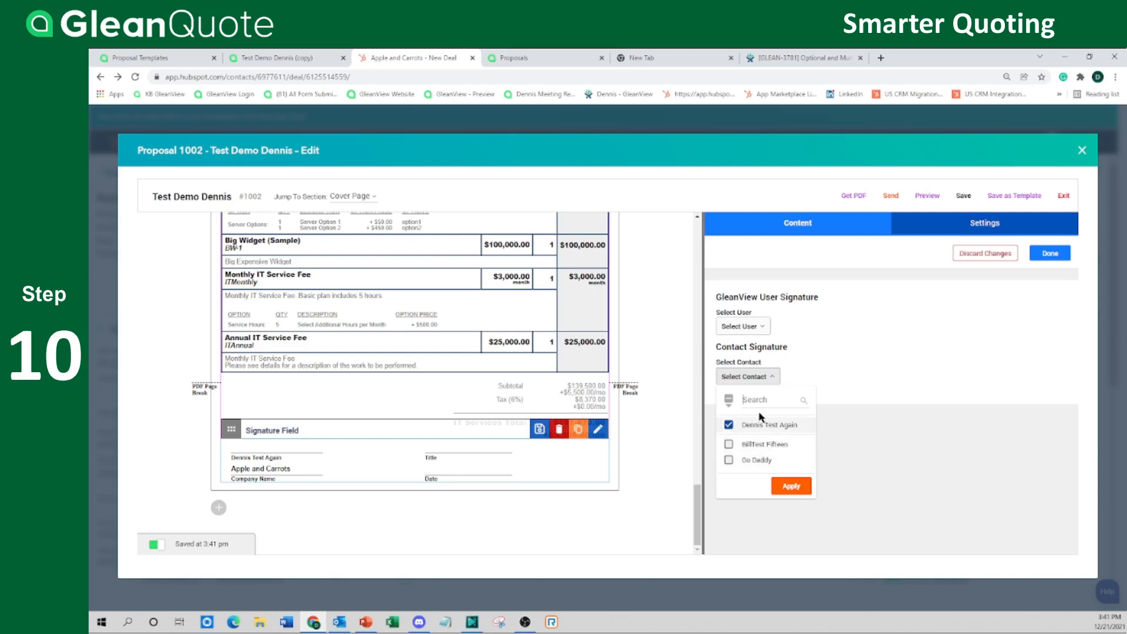
pyautogui.click(793, 486)
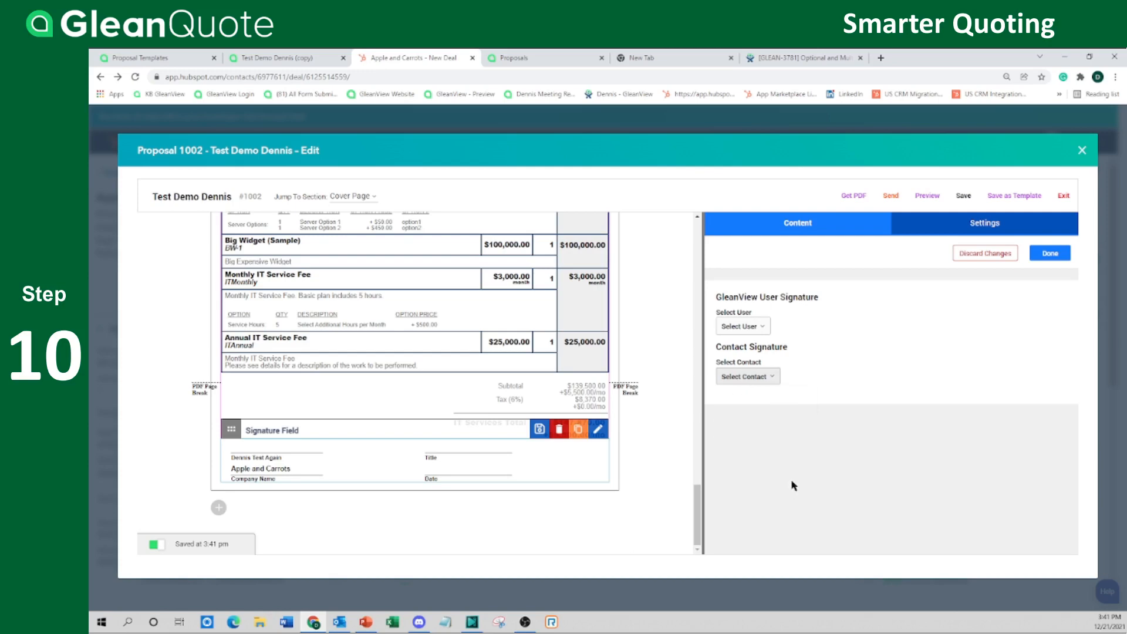
pyautogui.click(1051, 253)
# Step: Start sending the proposal, add a short message telling the contact that the proposal is here, and turn on reminders
pyautogui.scroll(20, 668, 350)
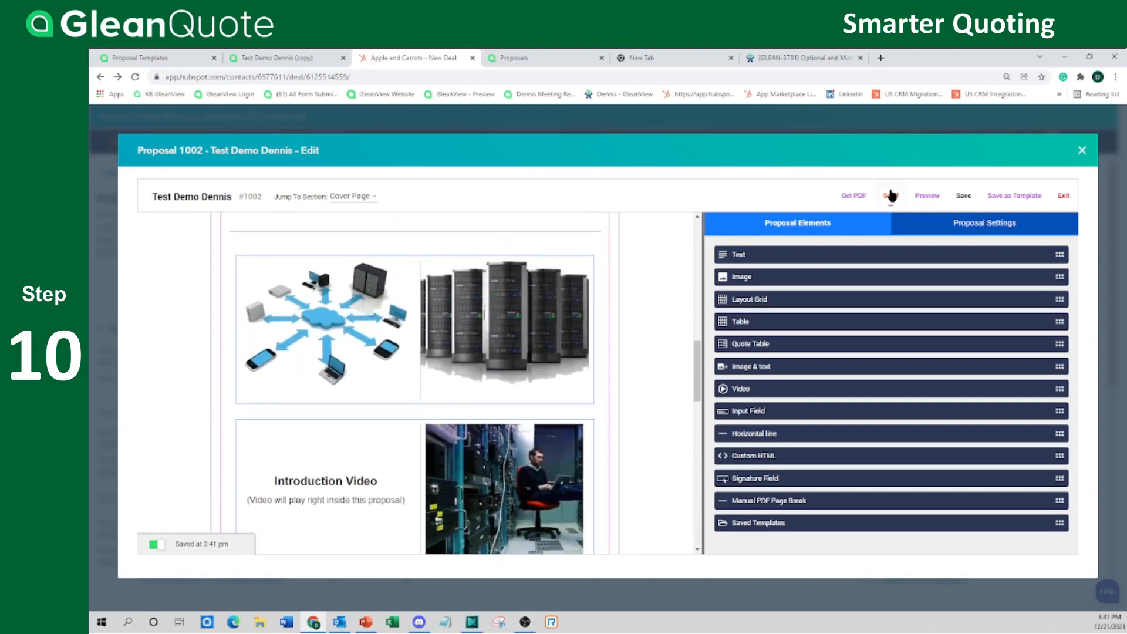
pyautogui.click(890, 196)
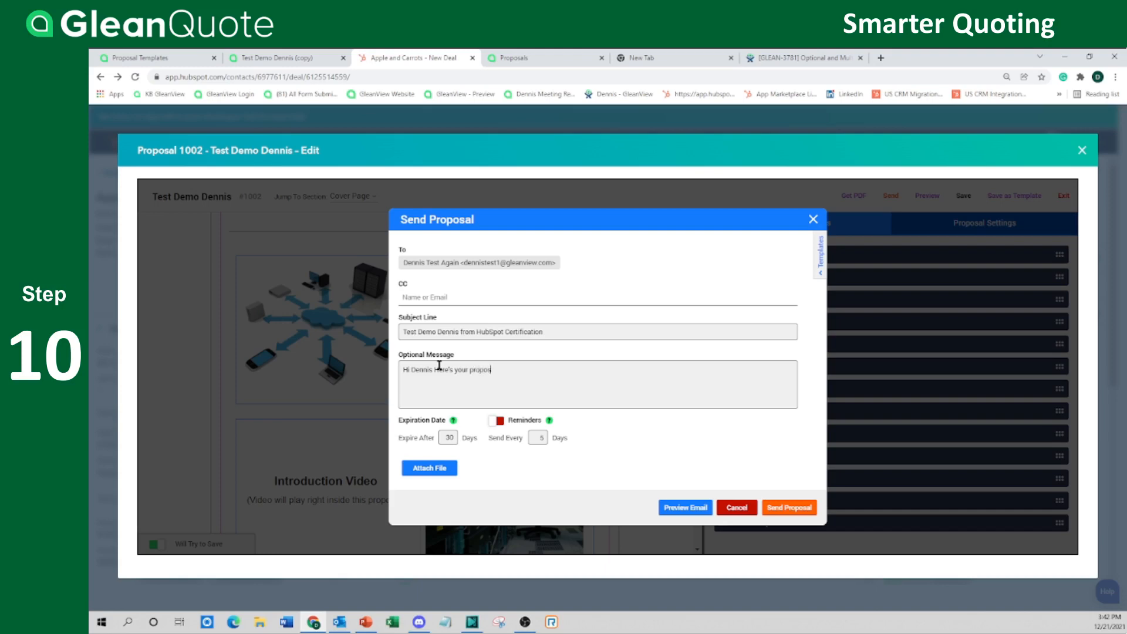
pyautogui.click(496, 421)
pyautogui.moveTo(549, 421)
# Step: Preview the proposal email and send the proposal to the test contact
pyautogui.click(686, 508)
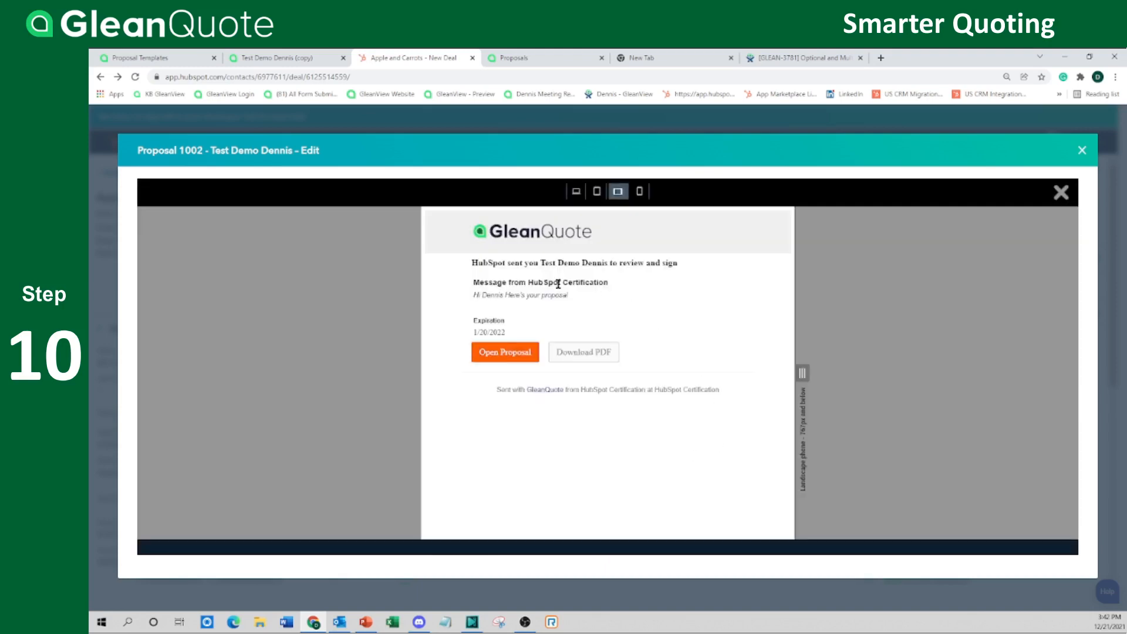
pyautogui.click(1062, 192)
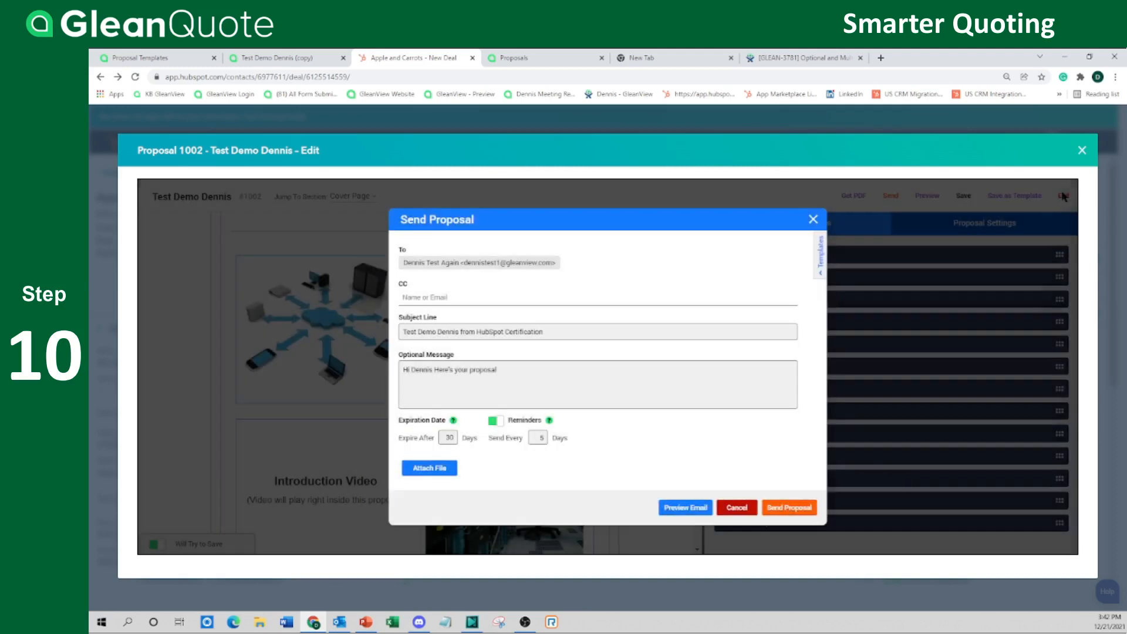
pyautogui.click(789, 507)
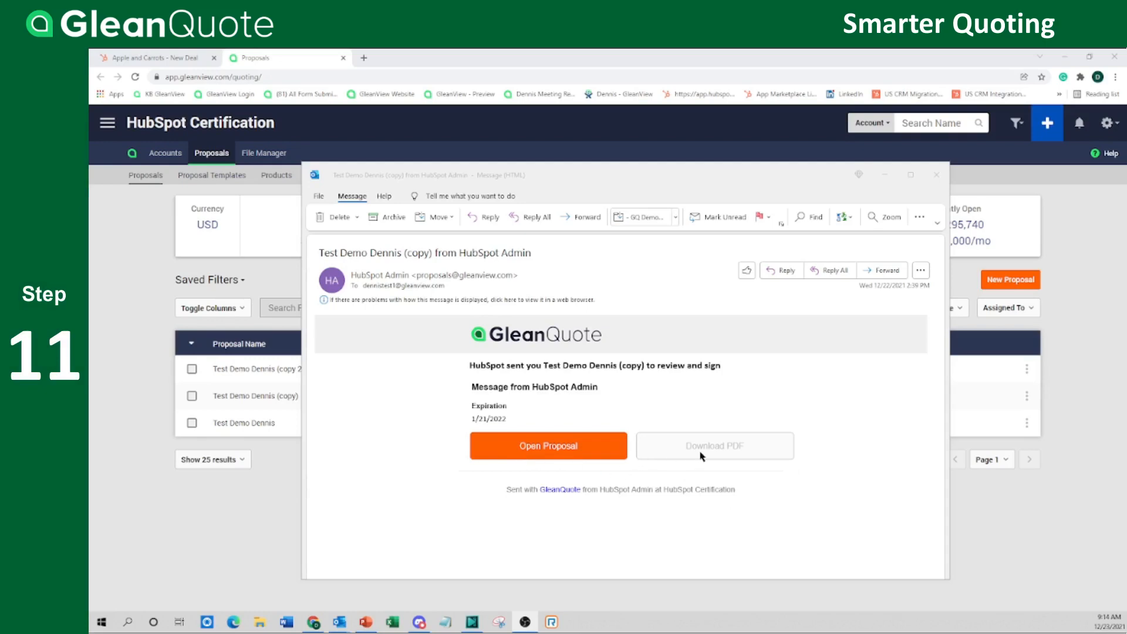
# Step: Open the received proposal from the email and review it from the cover page through the quote to the signature area
pyautogui.click(570, 456)
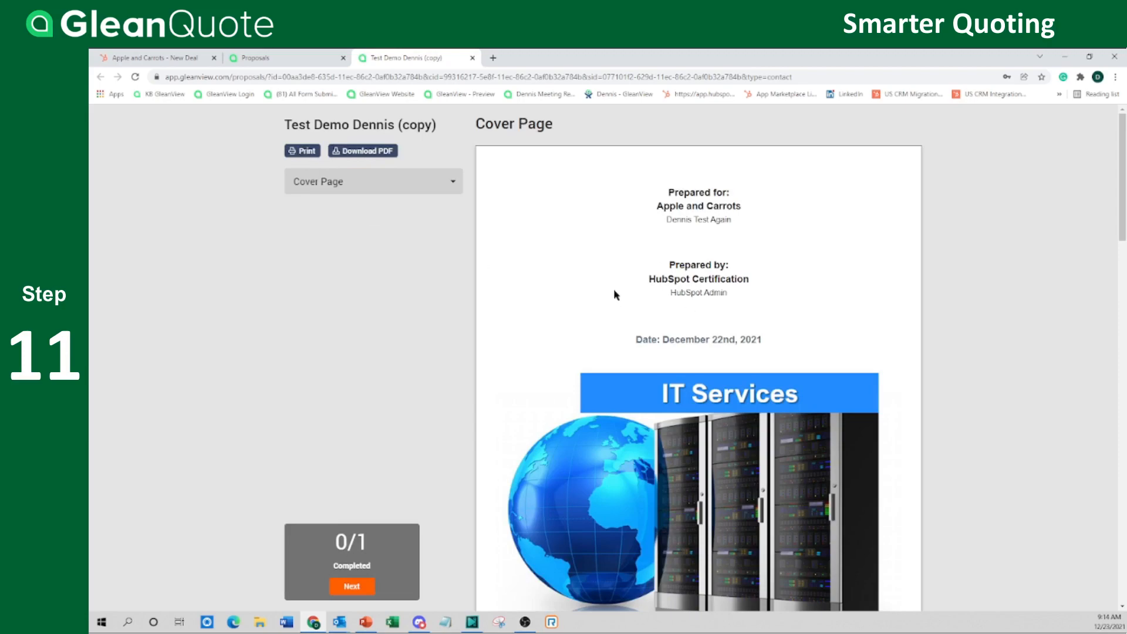
pyautogui.scroll(-15, 614, 294)
pyautogui.scroll(-4, 563, 347)
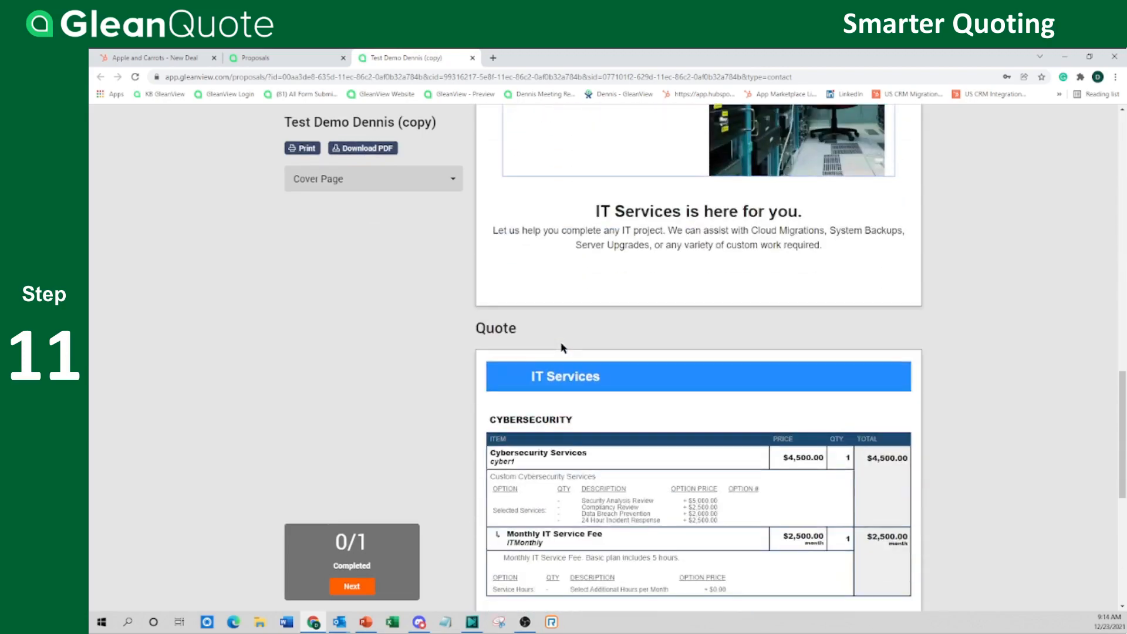
pyautogui.scroll(6, 420, 368)
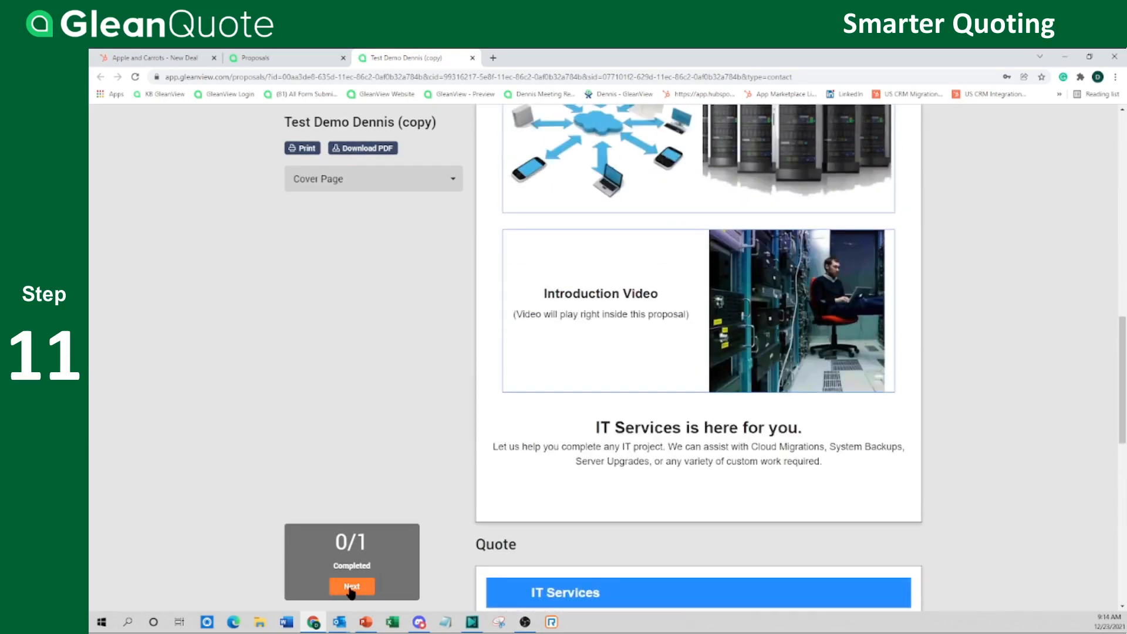
pyautogui.click(351, 586)
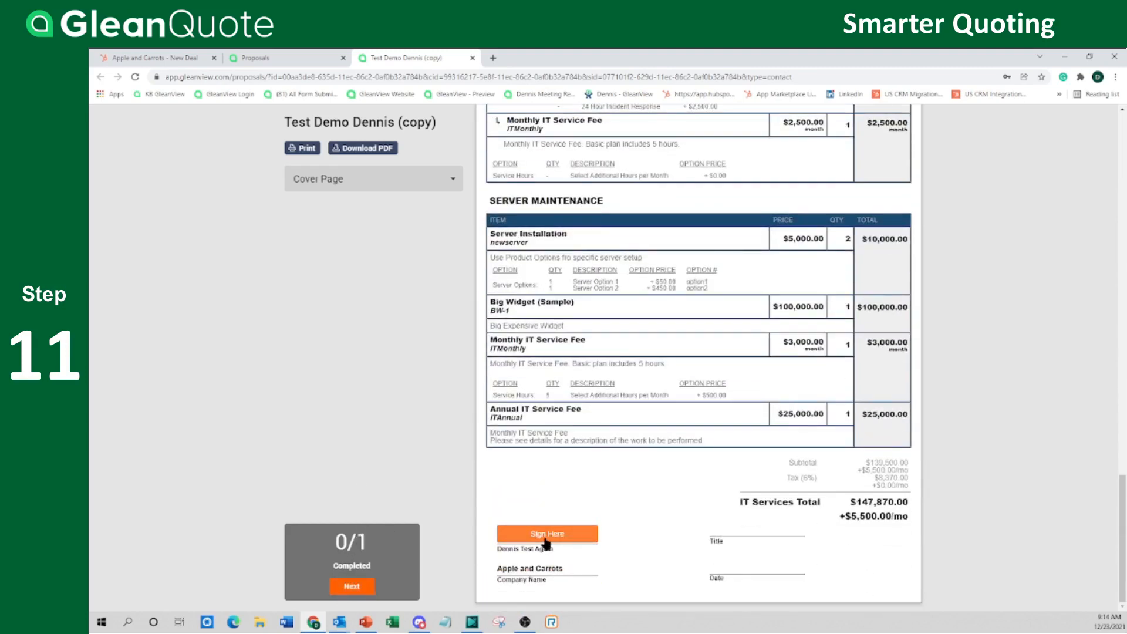
pyautogui.scroll(5, 634, 504)
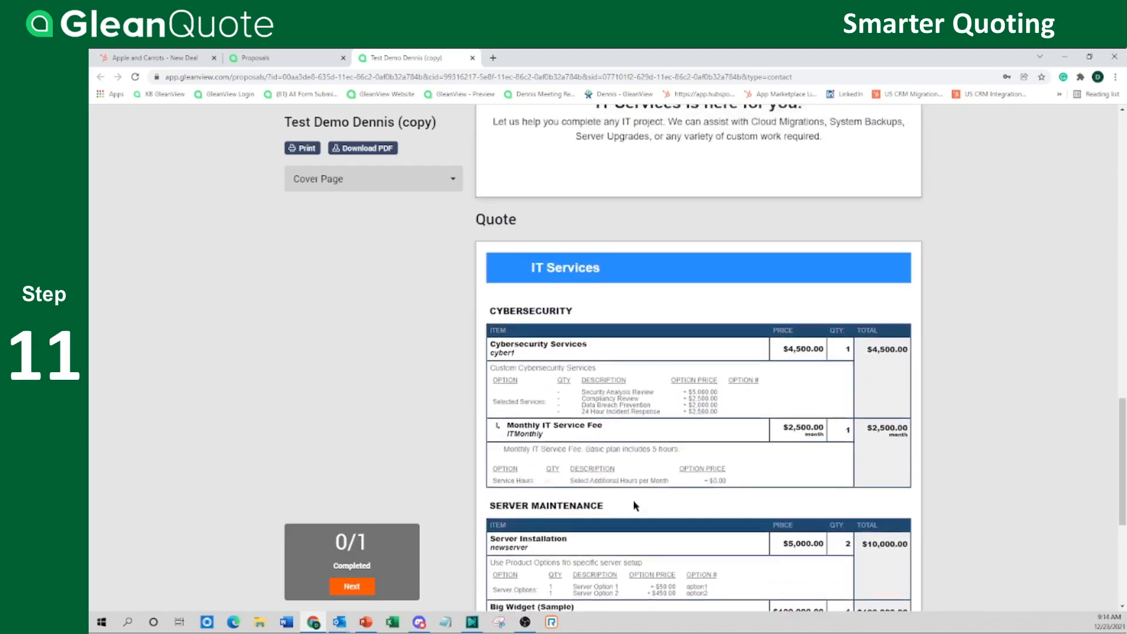
pyautogui.scroll(-5, 634, 505)
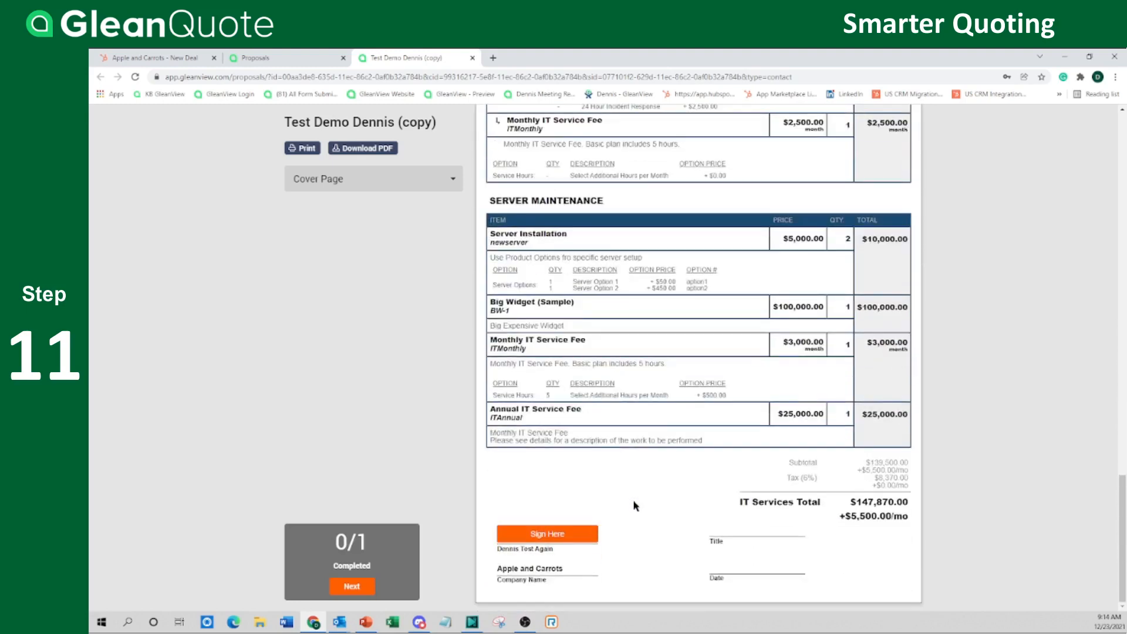
# Step: Sign the proposal below the quote totals with the signer's name in the Caveat style, then finish and submit it
pyautogui.click(546, 534)
pyautogui.click(457, 317)
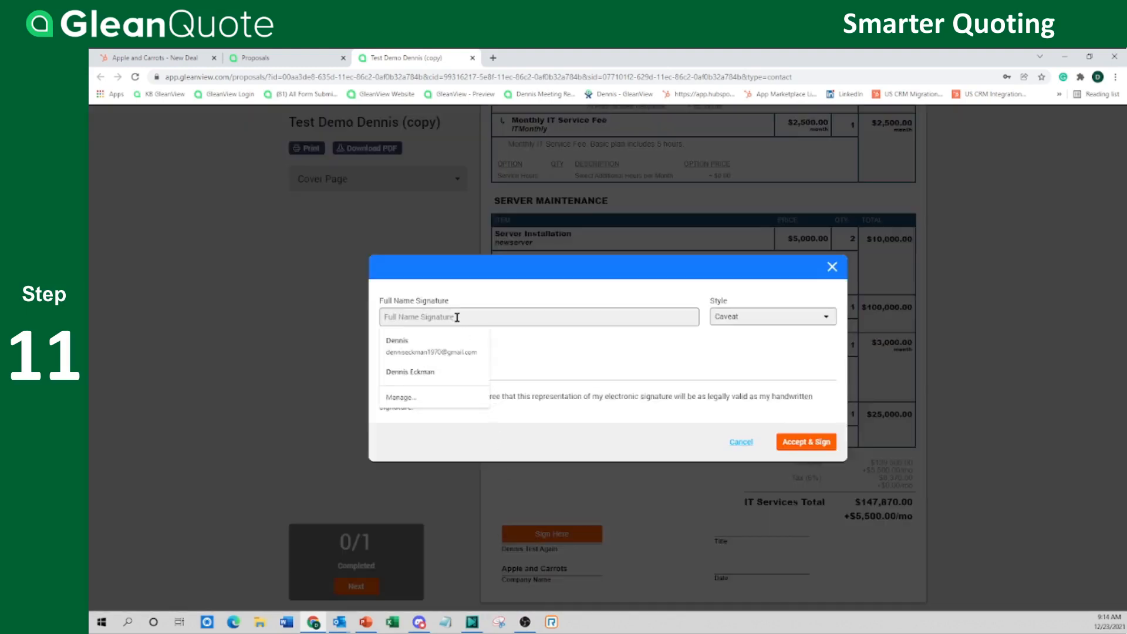
pyautogui.click(462, 347)
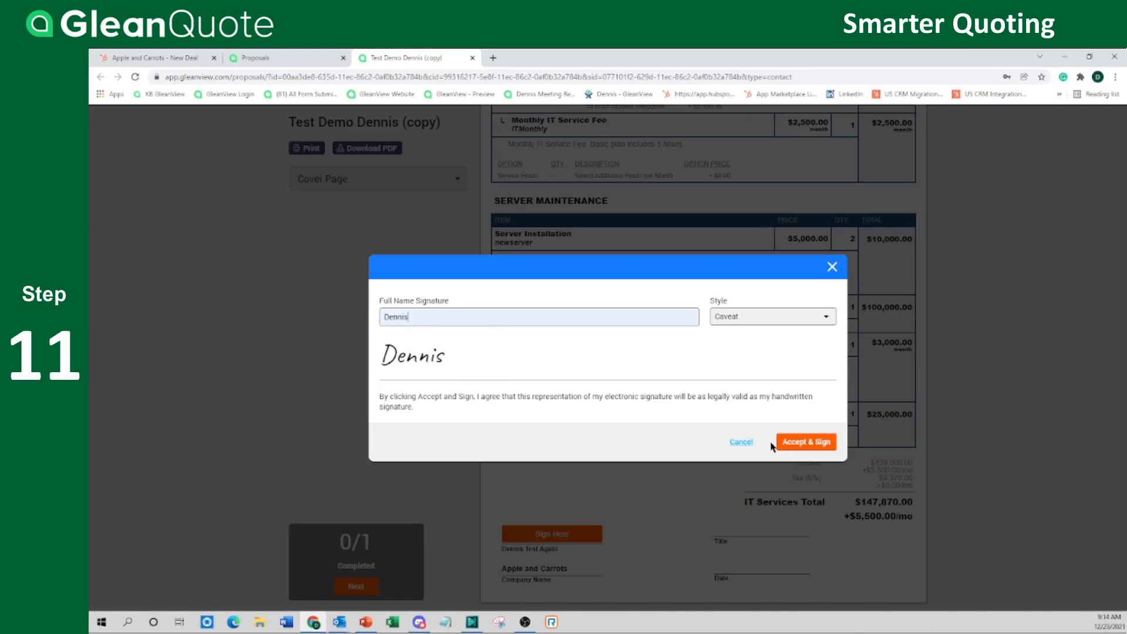
pyautogui.click(804, 442)
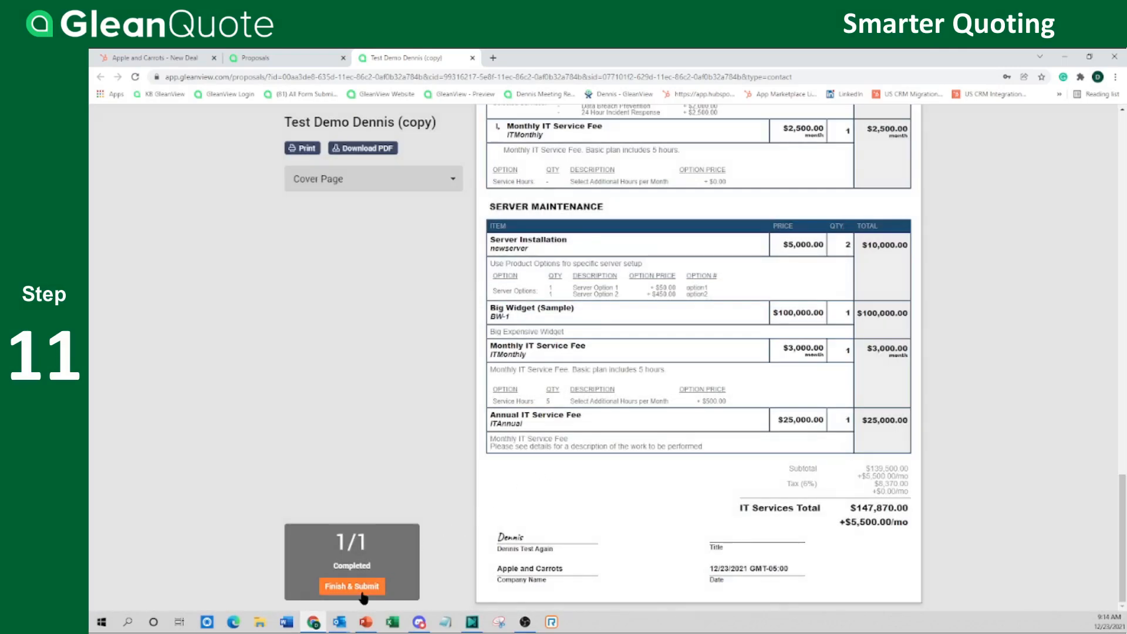
pyautogui.click(360, 590)
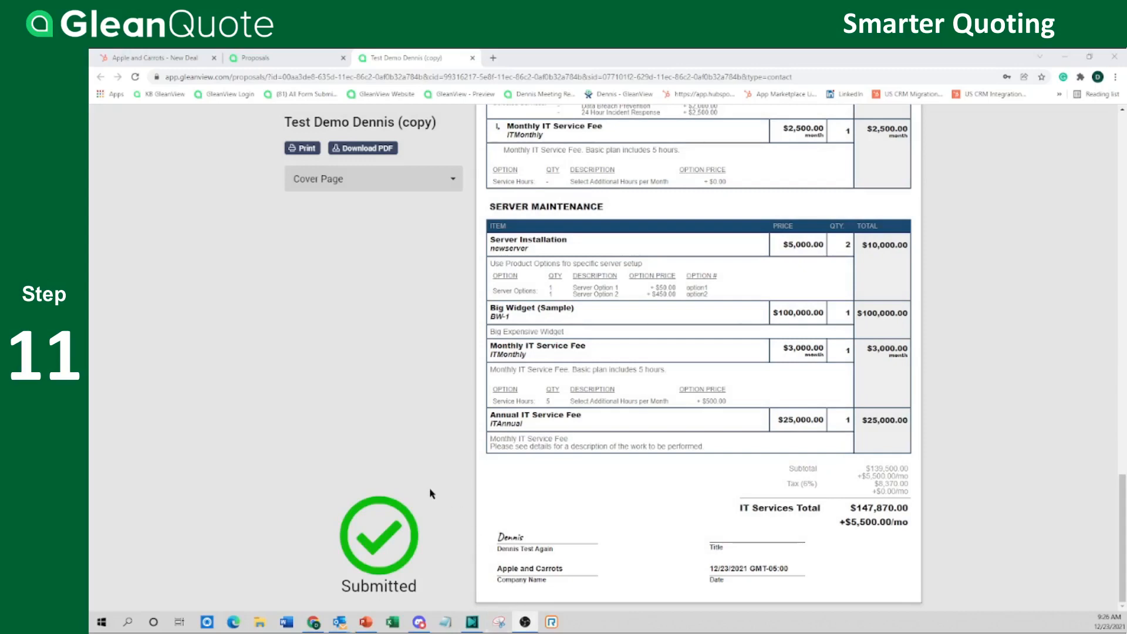
# Step: In the HubSpot deal, compare the signed proposal's status and total with the deal's stage and amount, and check the synced line items
pyautogui.click(172, 60)
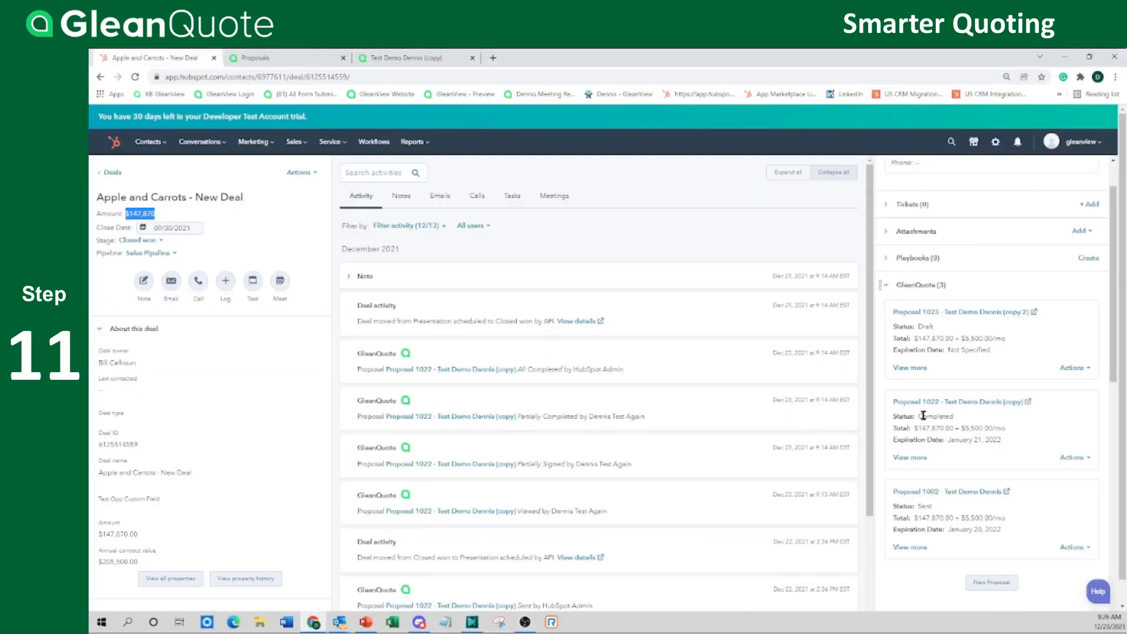
pyautogui.moveTo(919, 416); pyautogui.dragTo(948, 417)
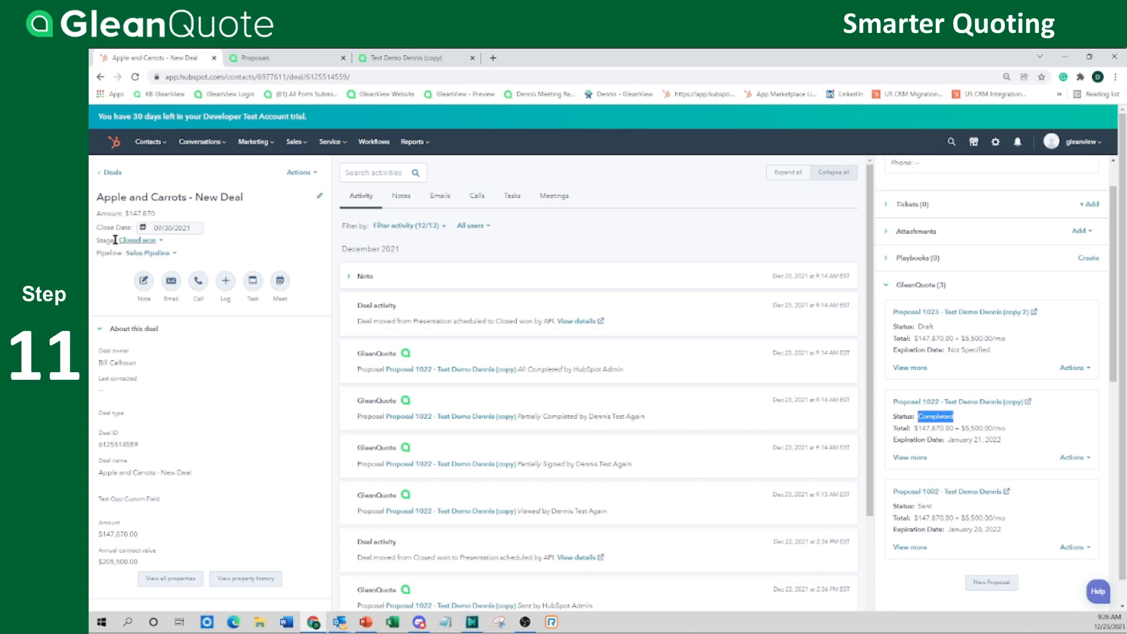
pyautogui.moveTo(115, 240); pyautogui.dragTo(159, 241)
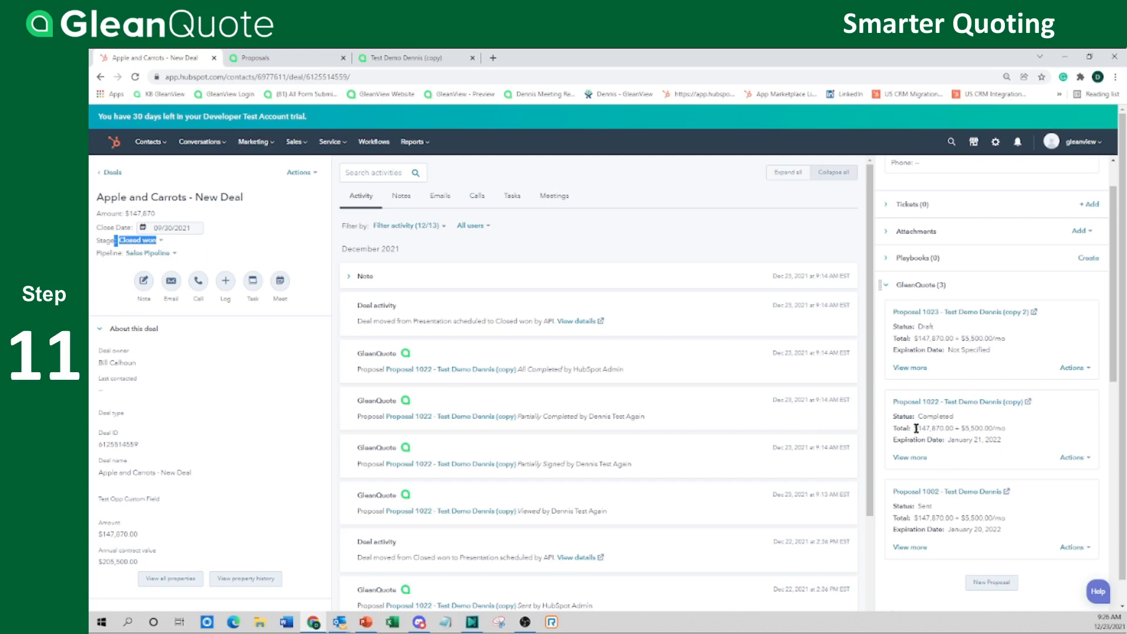
pyautogui.moveTo(914, 428); pyautogui.dragTo(953, 428)
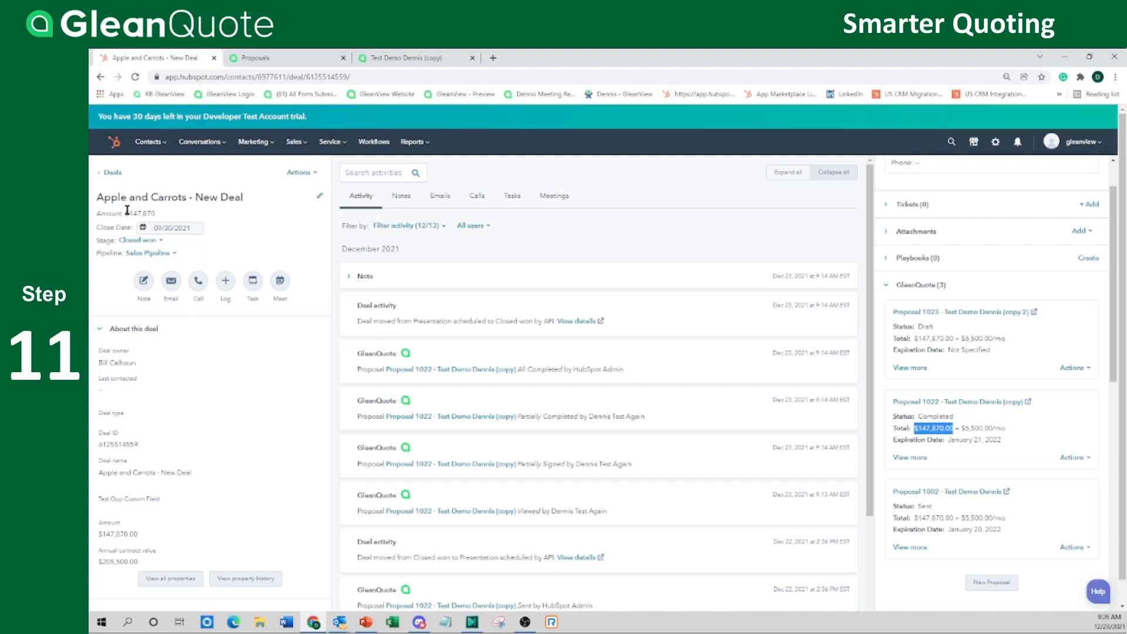
pyautogui.moveTo(126, 214); pyautogui.dragTo(130, 215)
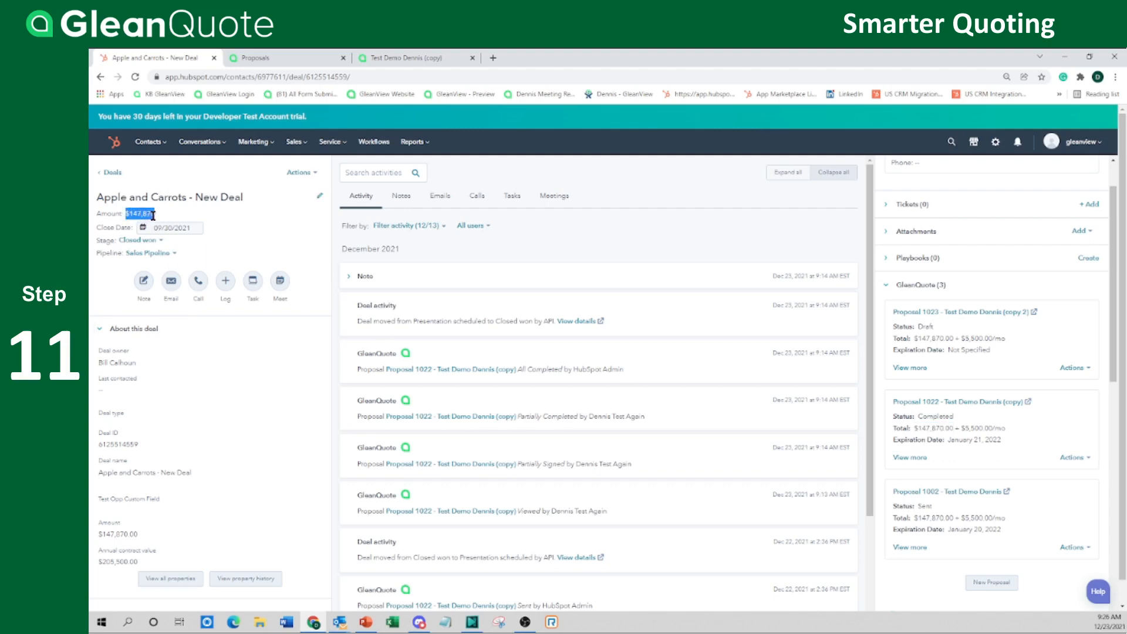
pyautogui.scroll(-6, 890, 361)
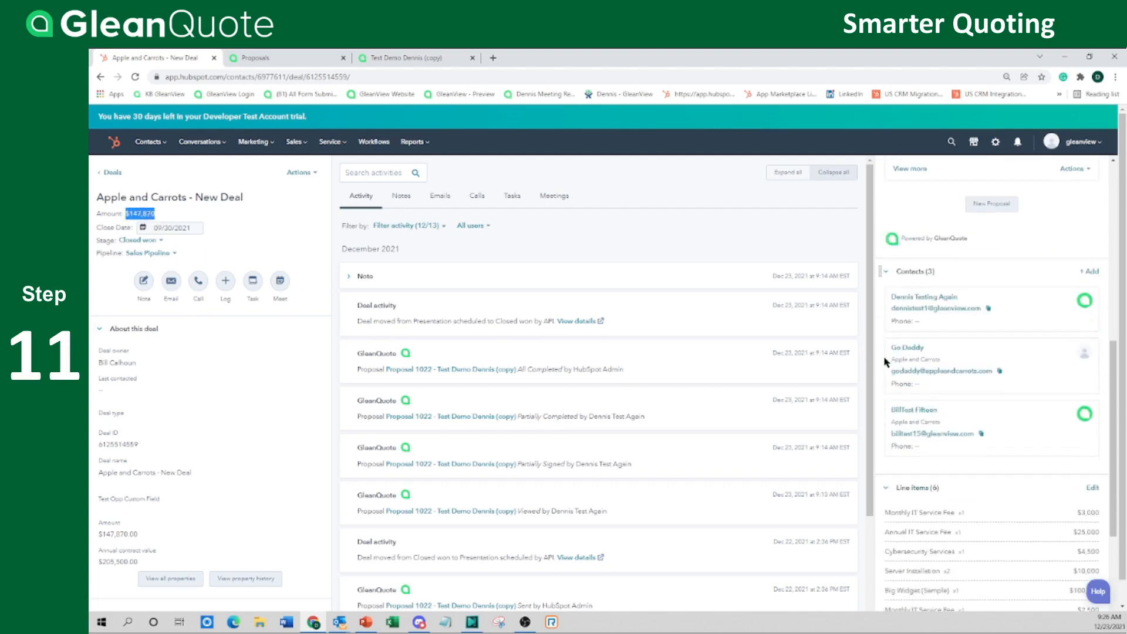
pyautogui.scroll(-4, 886, 361)
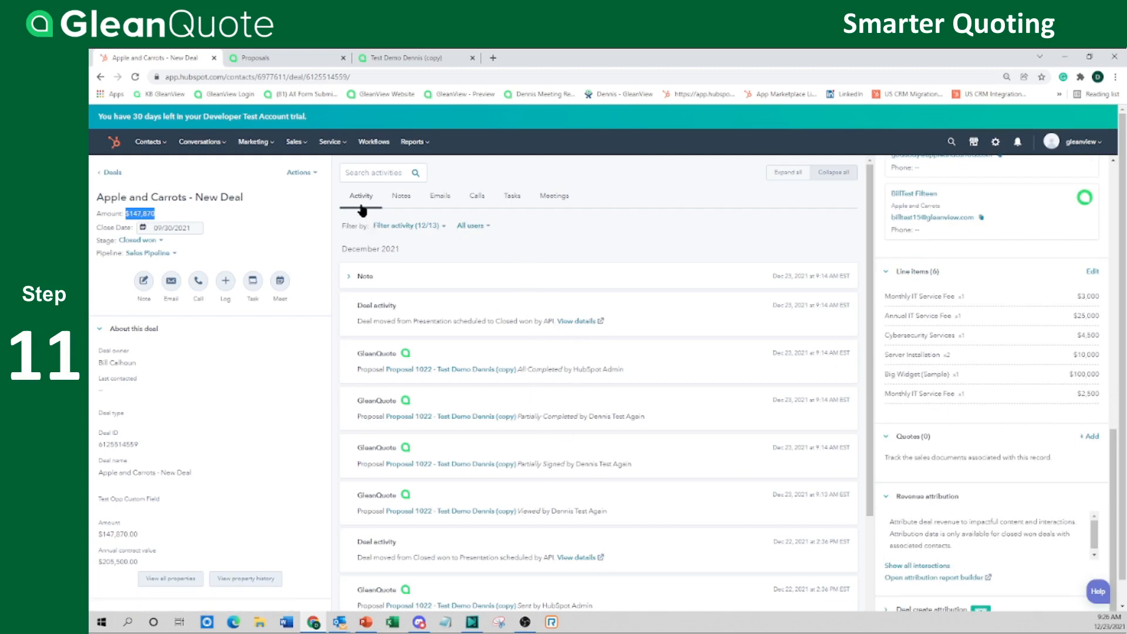
pyautogui.scroll(5, 925, 311)
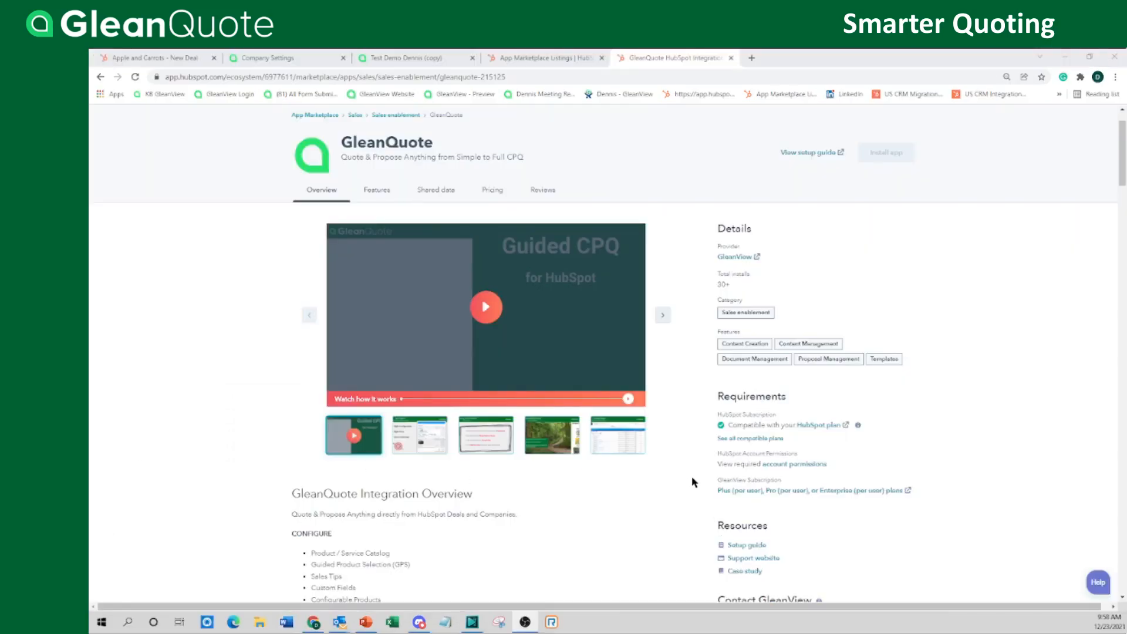
# Step: Check the required account permissions and compatible HubSpot plans on the GleanQuote marketplace listing
pyautogui.click(794, 465)
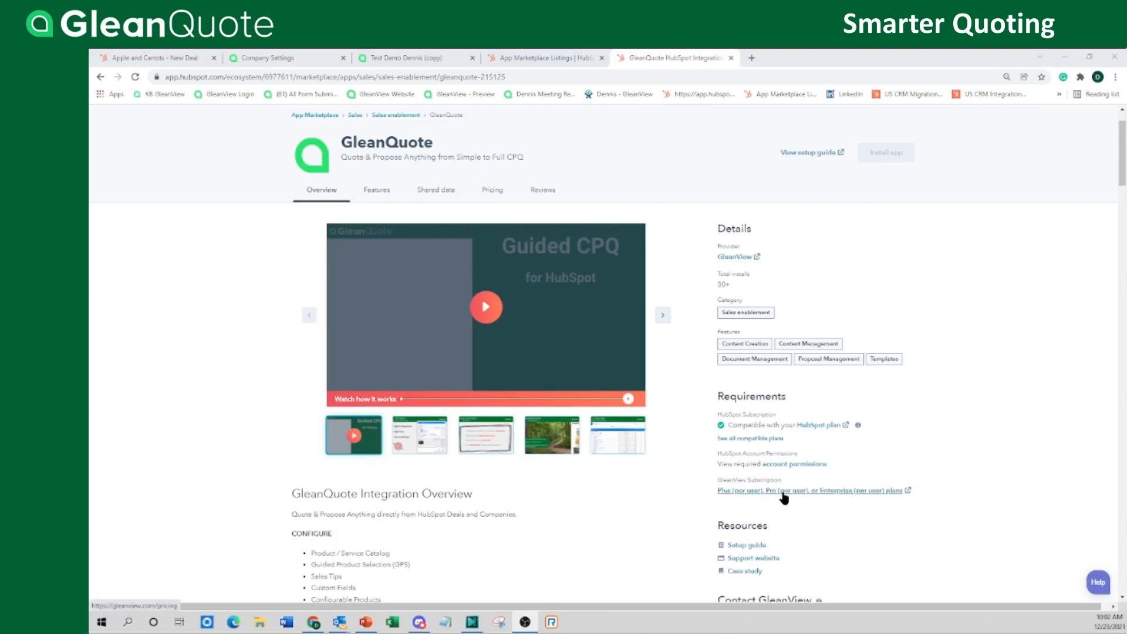
pyautogui.click(747, 439)
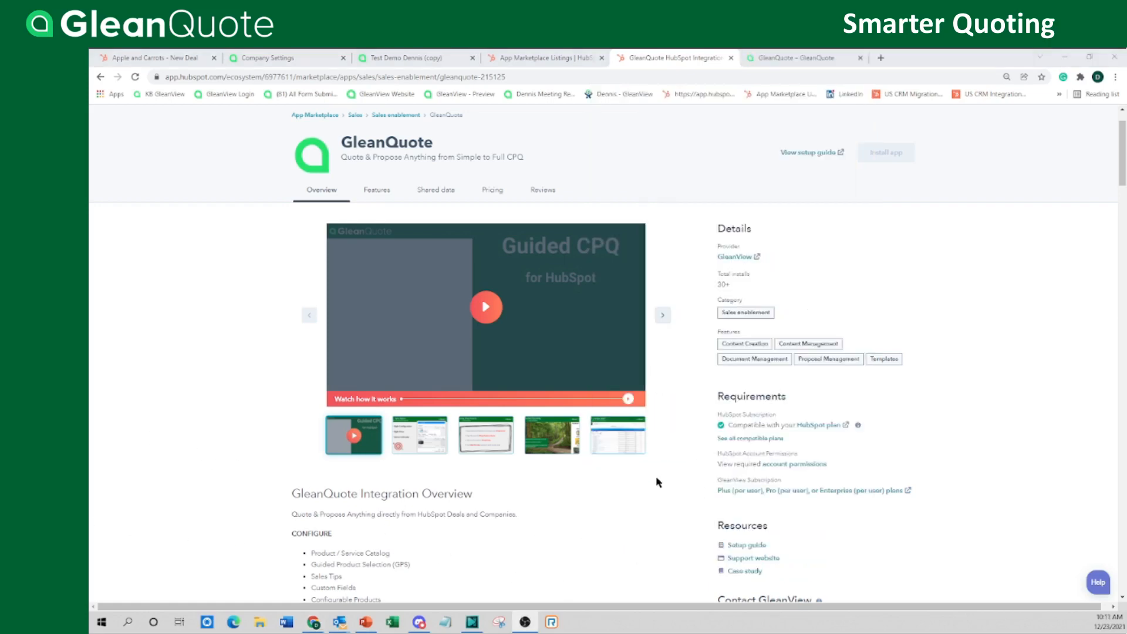
# Step: From GleanQuote's company settings, view the Help Center's setup guides and the support help widget
pyautogui.click(305, 60)
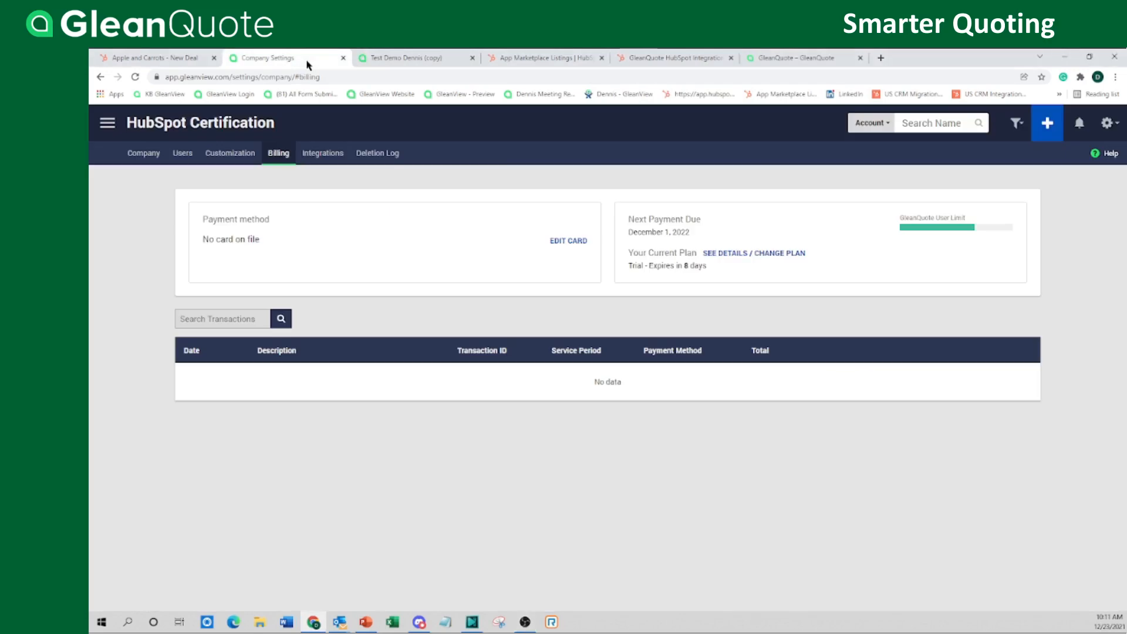
pyautogui.click(1107, 154)
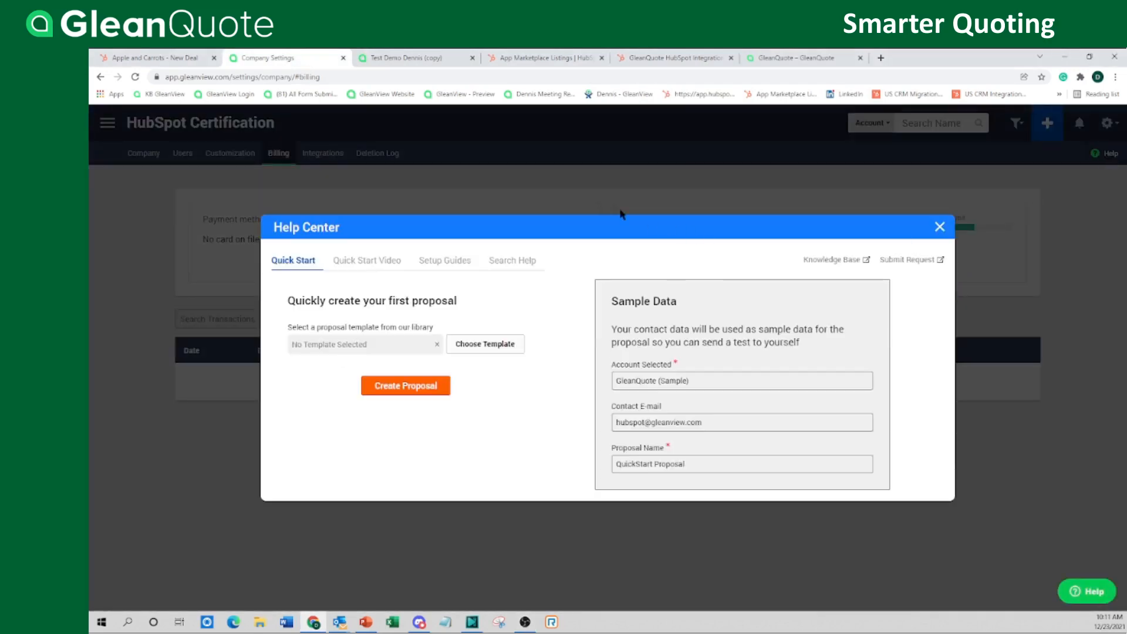
pyautogui.click(446, 260)
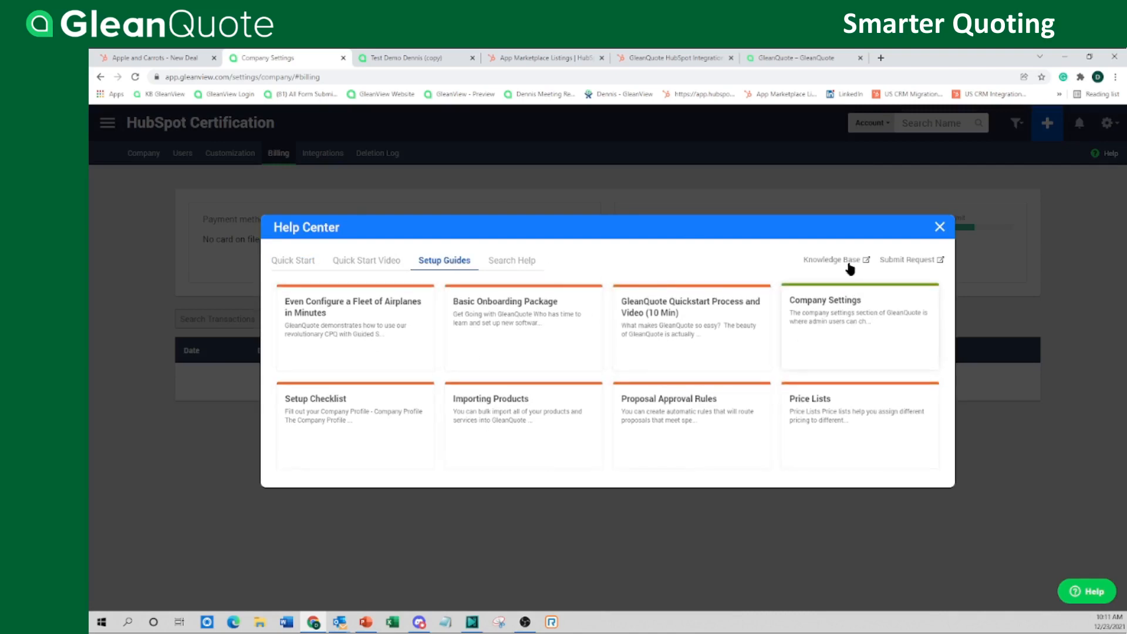
pyautogui.click(1086, 591)
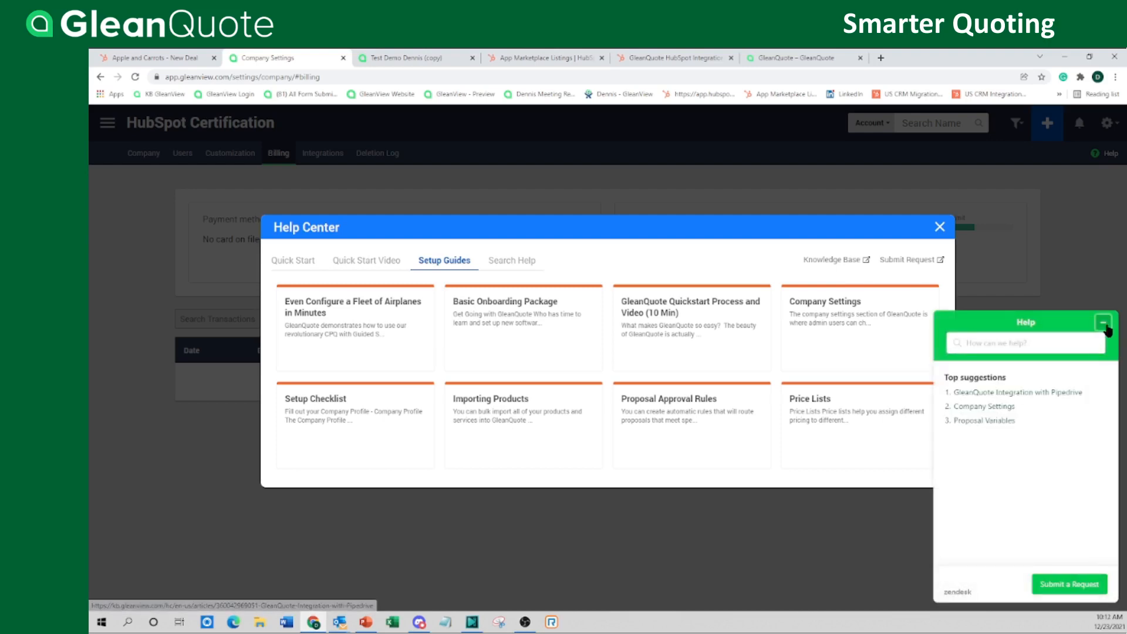
pyautogui.click(1102, 323)
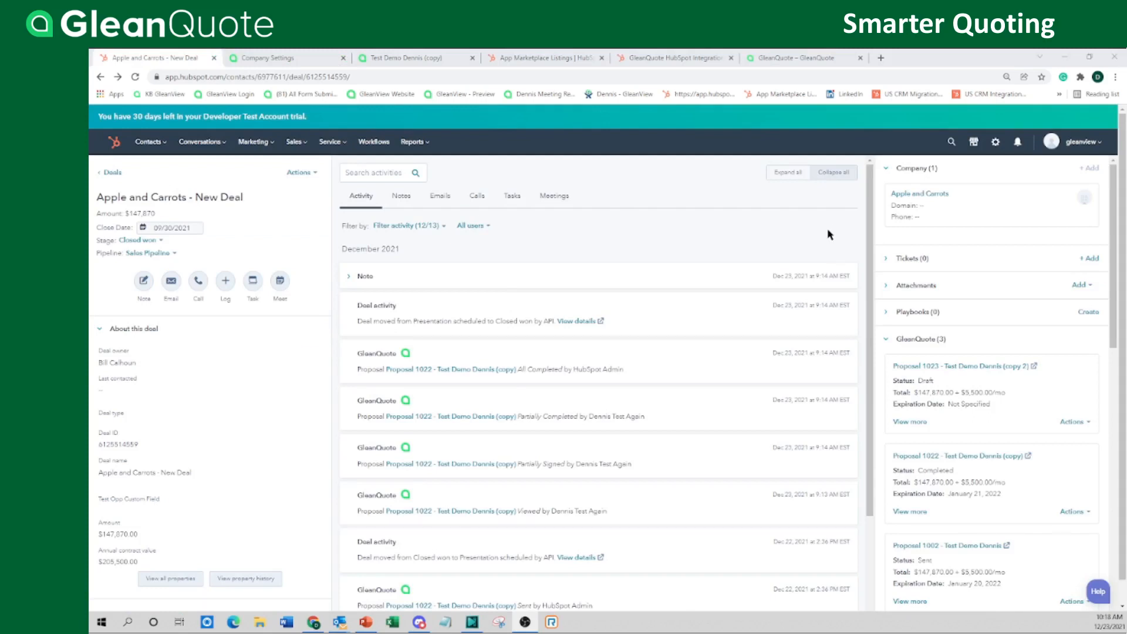
# Step: Open the uninstall confirmation for GleanQuote in HubSpot's connected apps and dismiss it without uninstalling
pyautogui.click(973, 142)
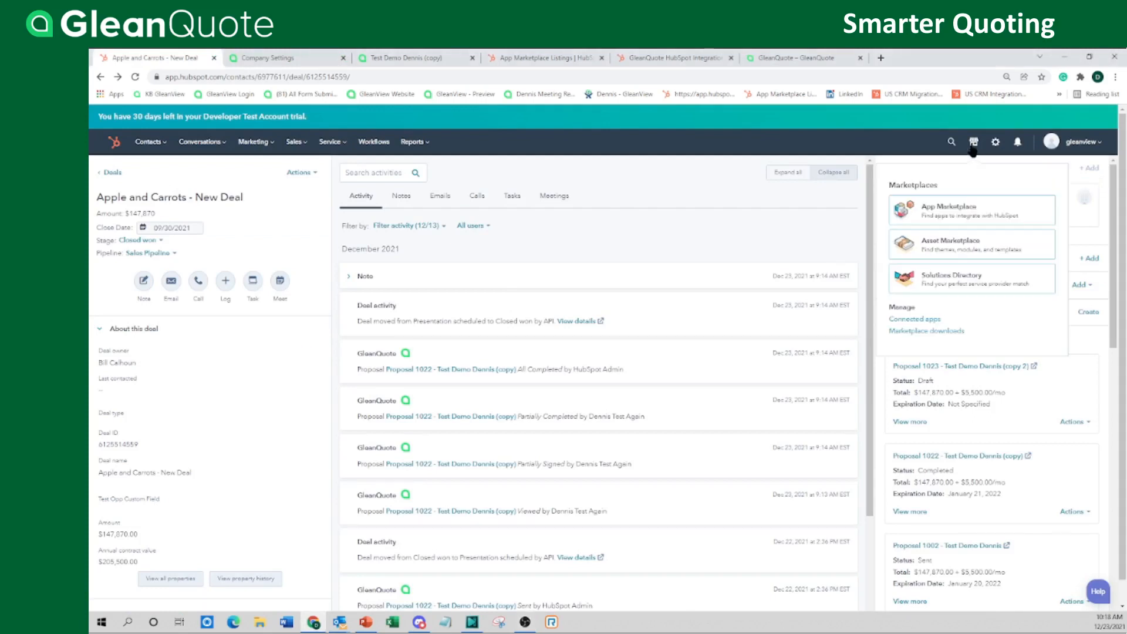
pyautogui.click(924, 321)
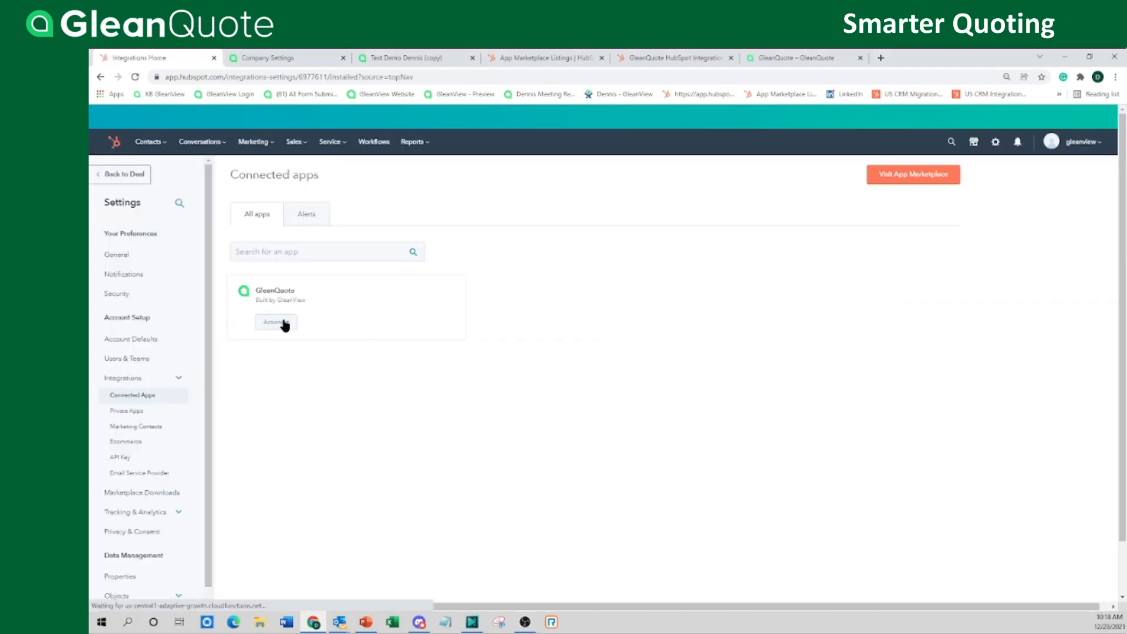
pyautogui.click(281, 322)
pyautogui.click(280, 396)
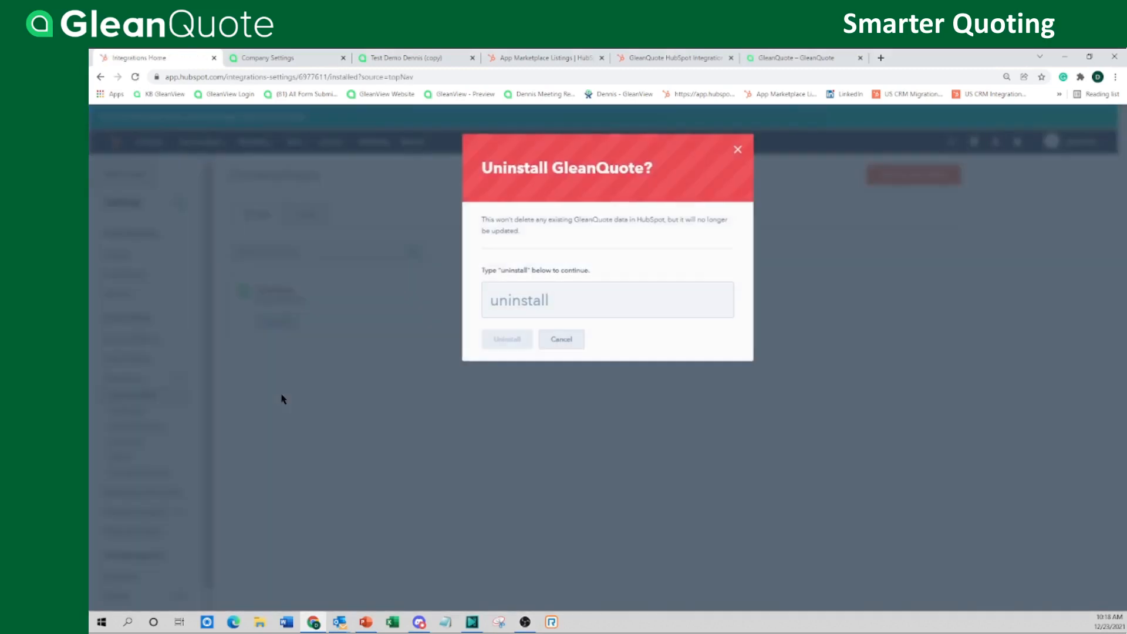
pyautogui.click(739, 149)
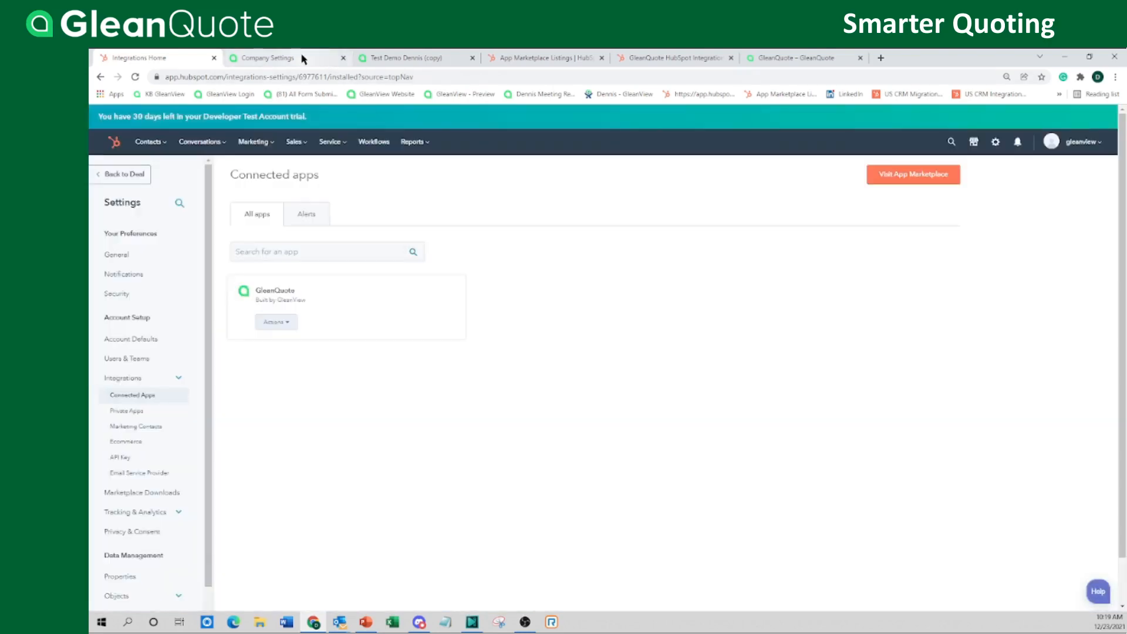
# Step: Return to GleanQuote's Help Center and begin filling in the name on the support message form
pyautogui.click(302, 57)
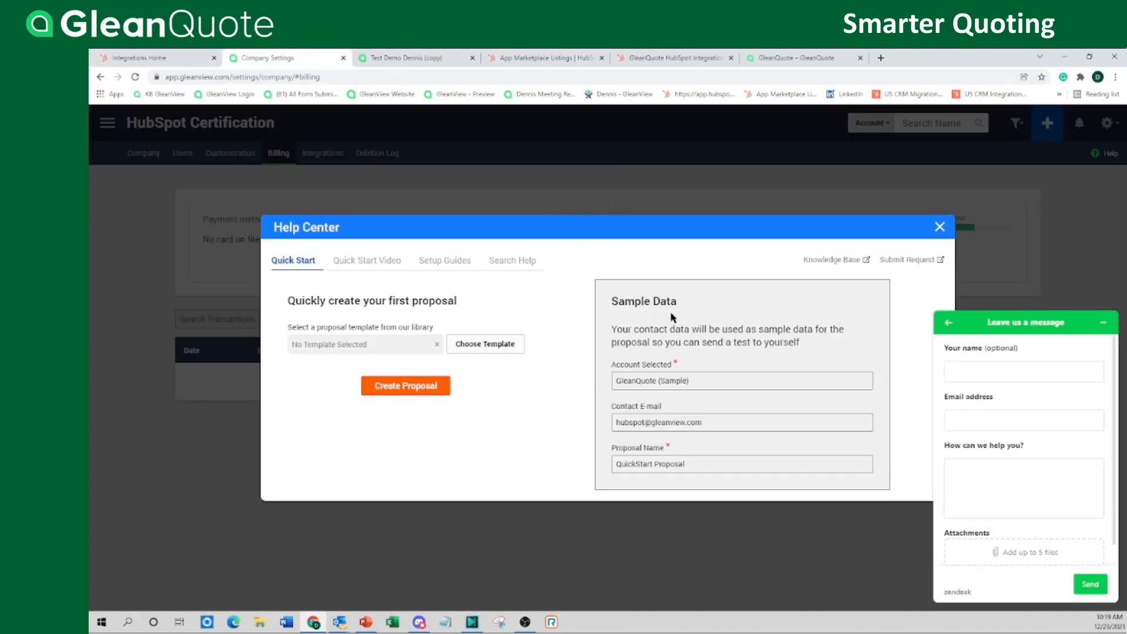
pyautogui.click(1025, 370)
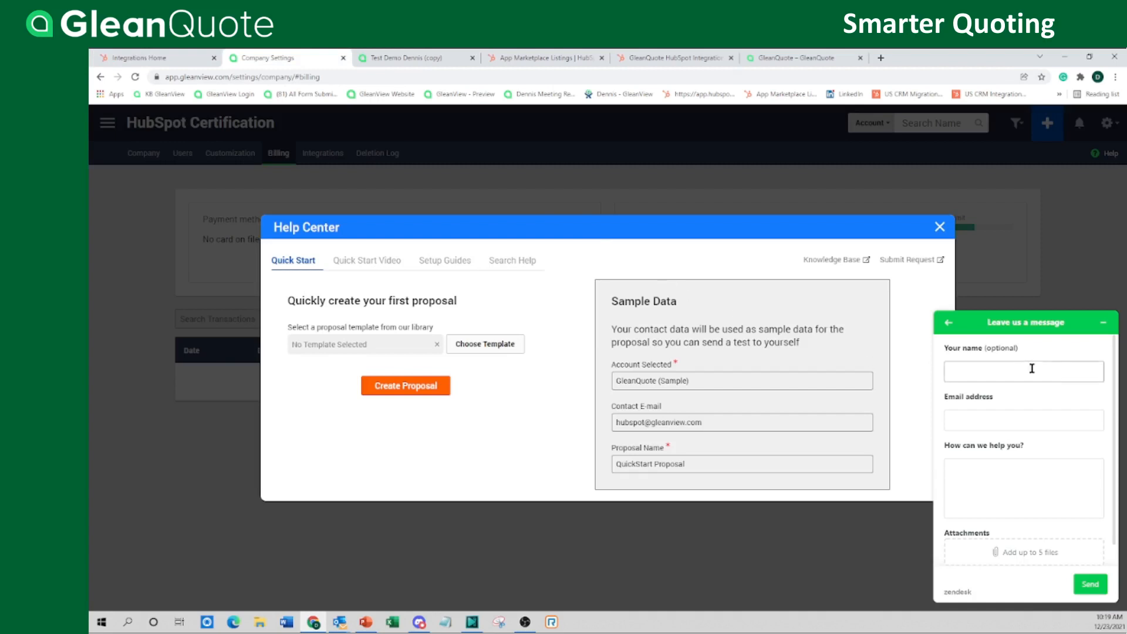